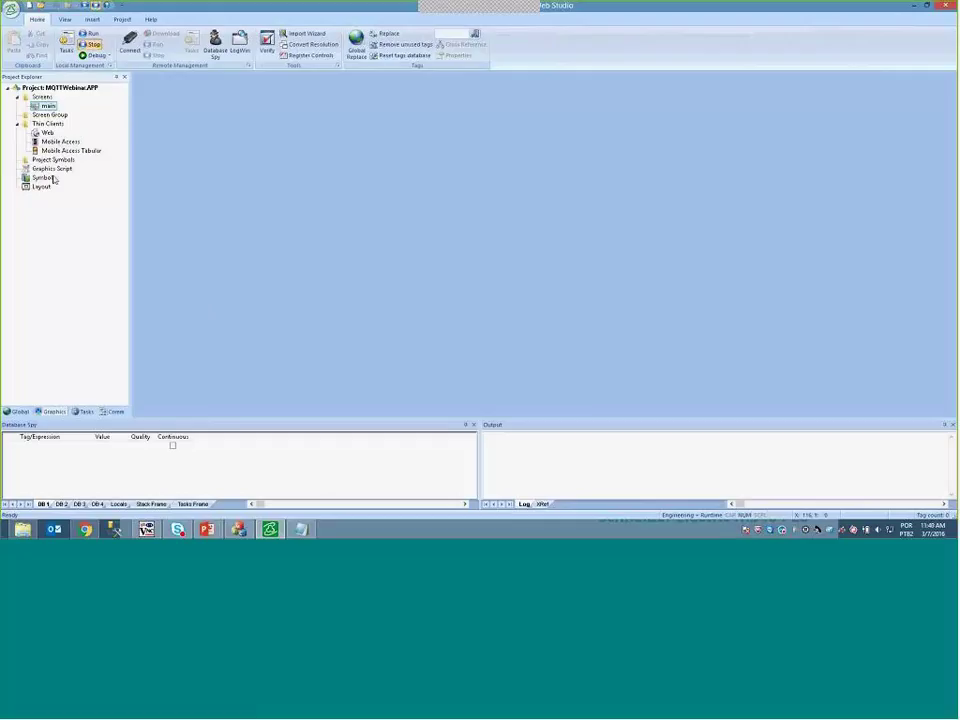
Open the project tags datasheet briefly, close it, and open the main screen for editing
left_click(20, 412)
double_click(27, 98)
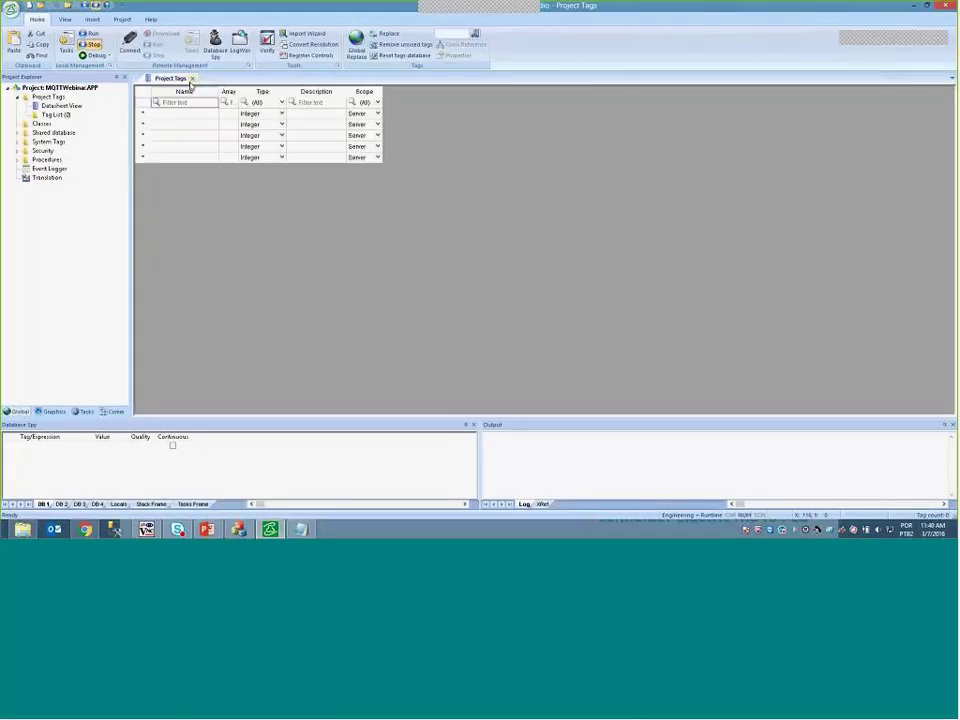
left_click(192, 78)
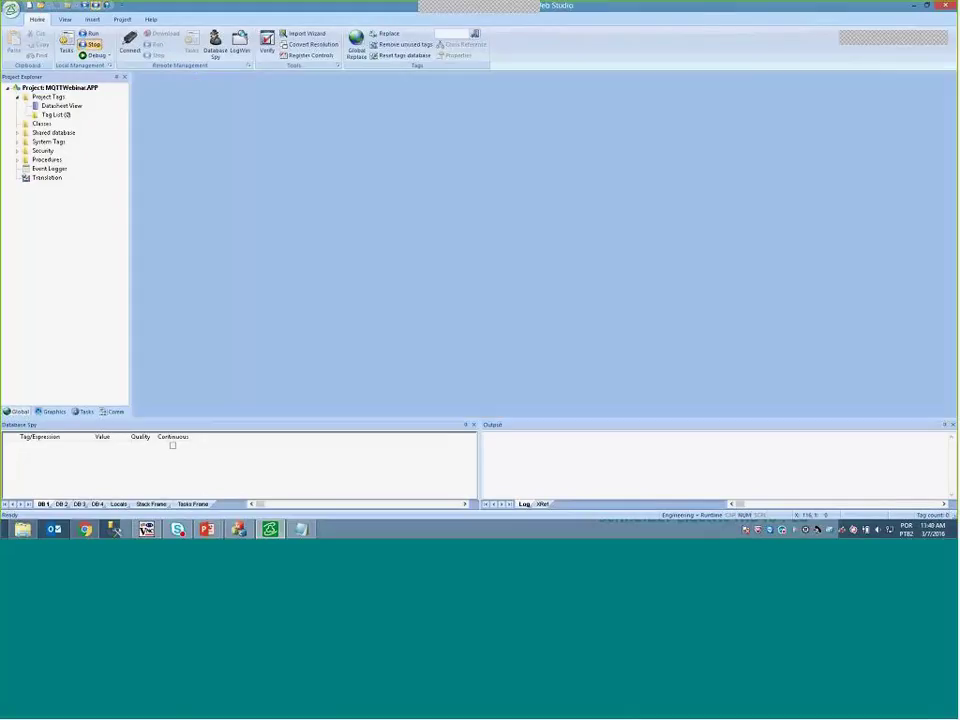
left_click(50, 412)
double_click(47, 105)
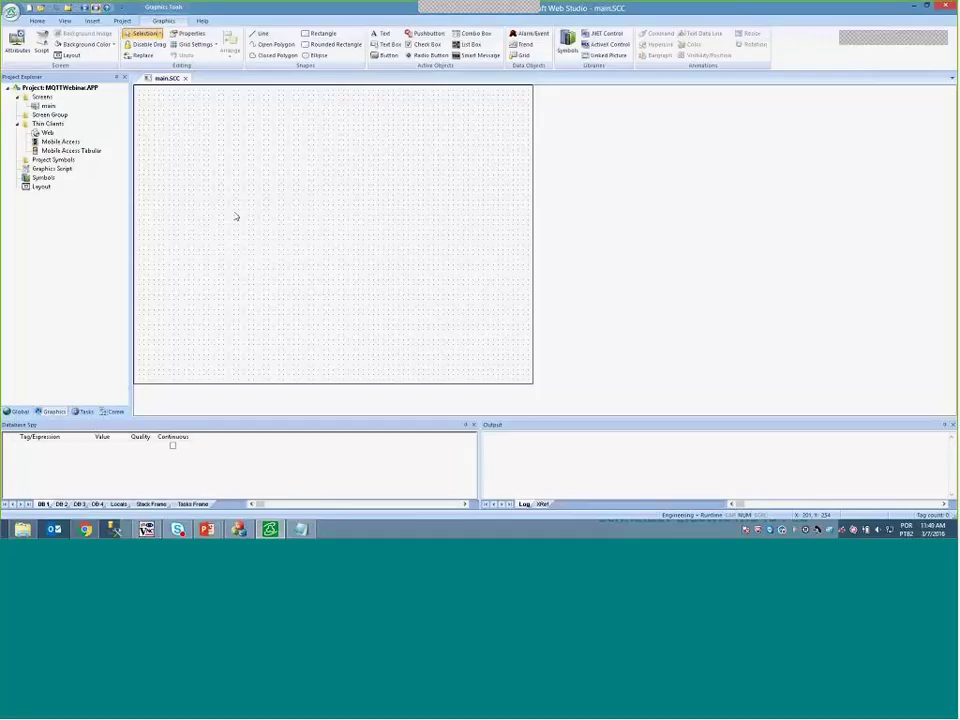
mouse_move(238, 529)
left_click(238, 478)
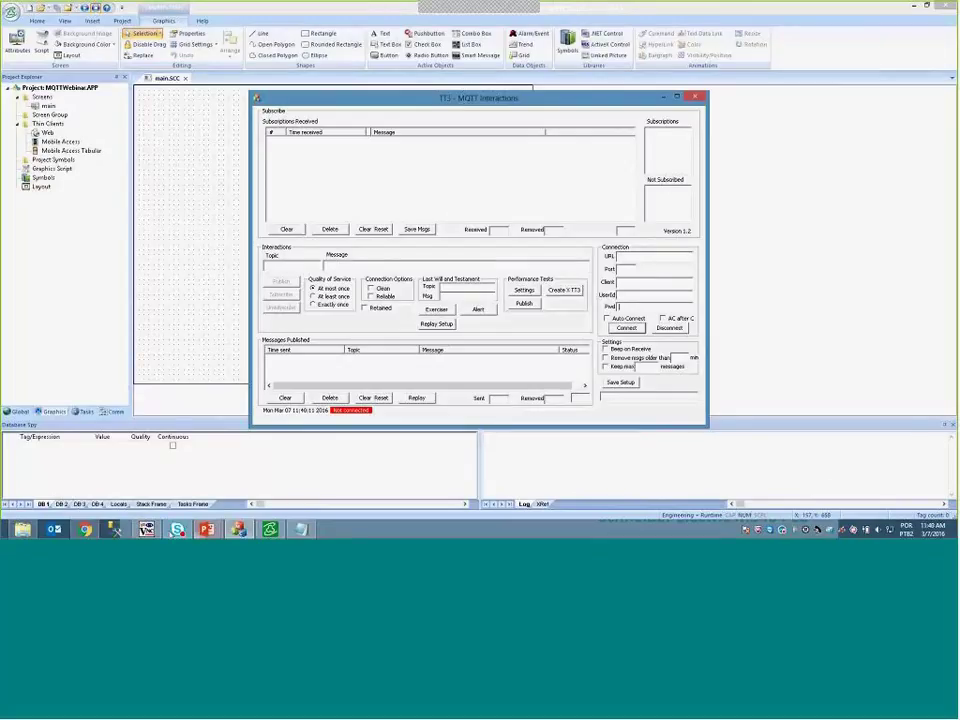
left_click(148, 530)
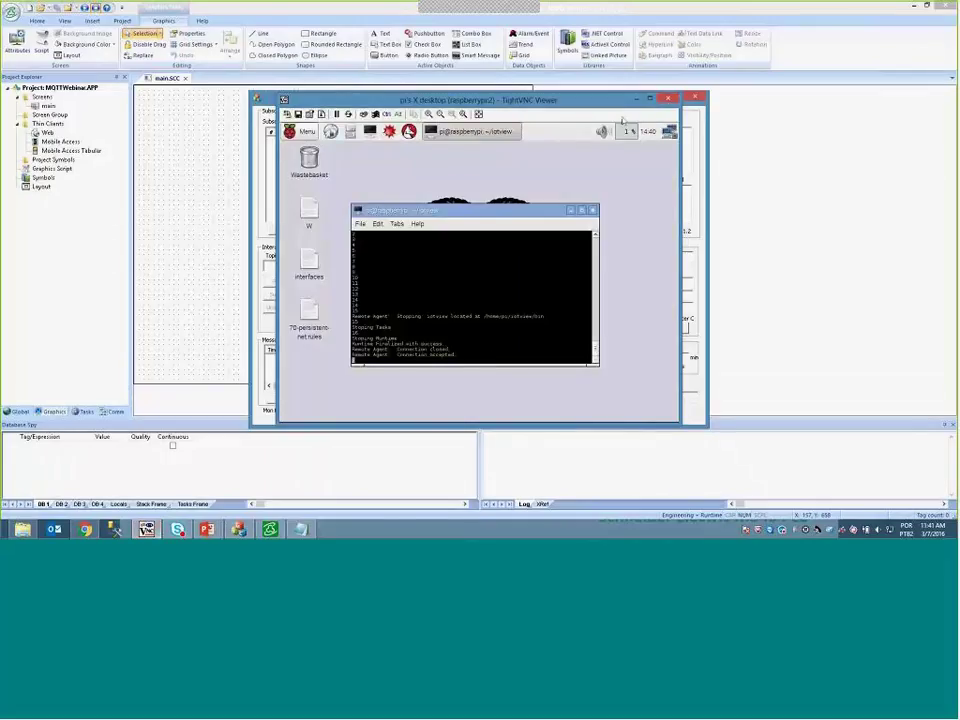
left_click(636, 100)
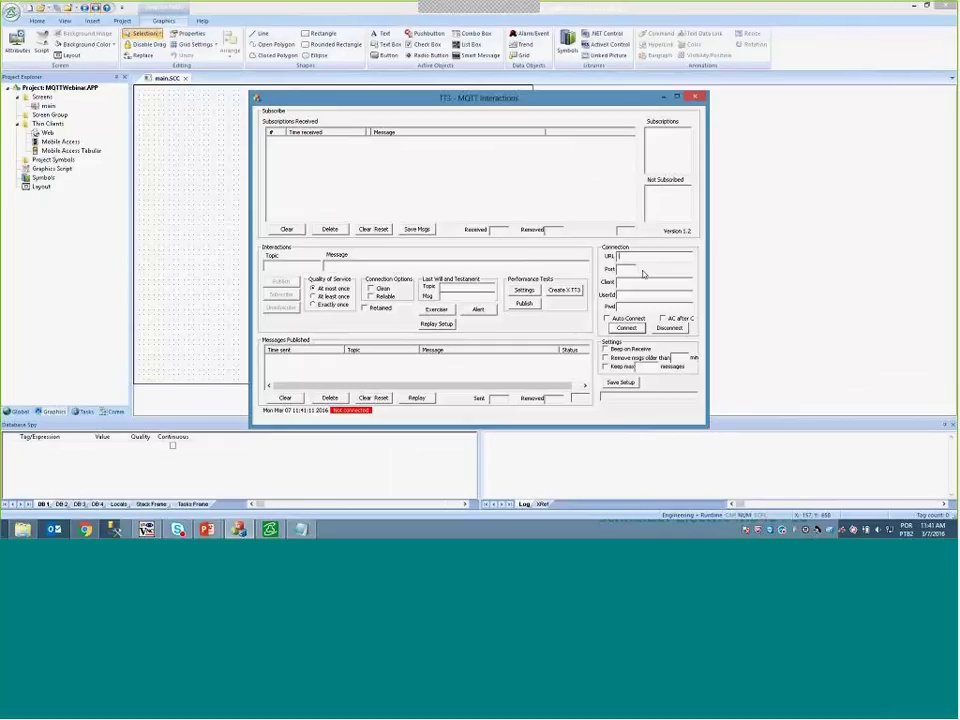
type("www.mosquitto.org")
Review the Demo Architecture slide in the PowerPoint slide show, and return to TT3 MQTT Interactions
mouse_move(240, 531)
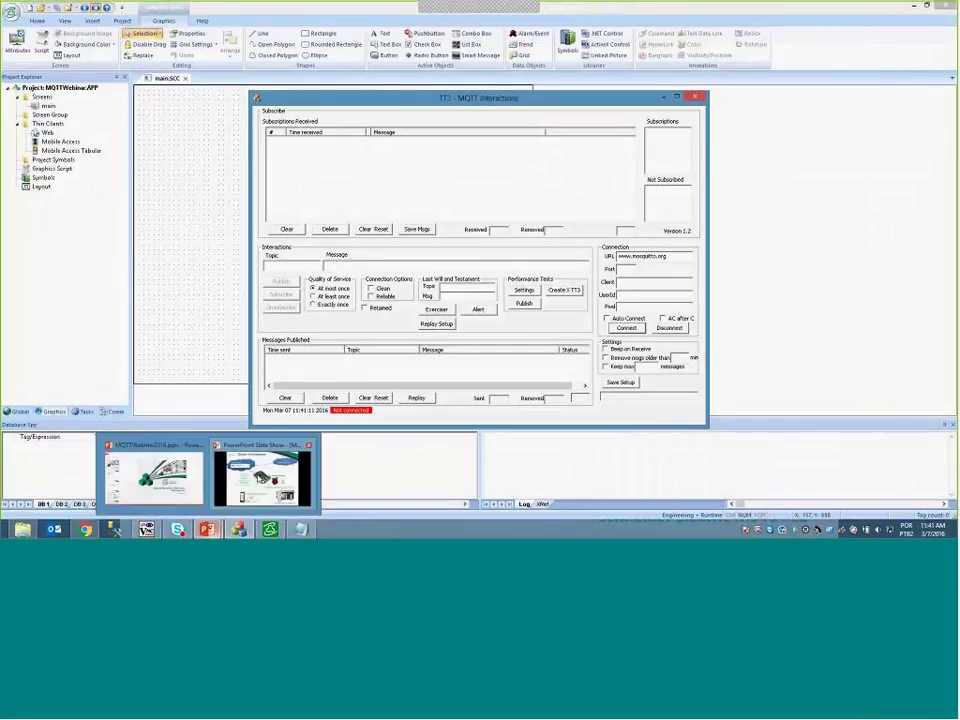
left_click(264, 472)
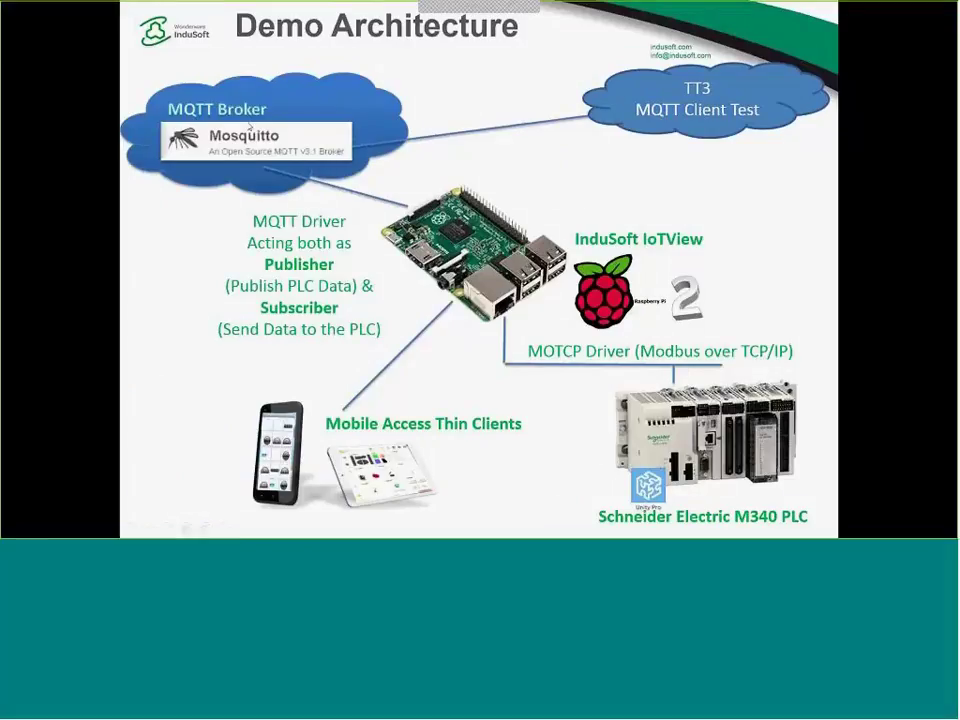
key("alt+Tab")
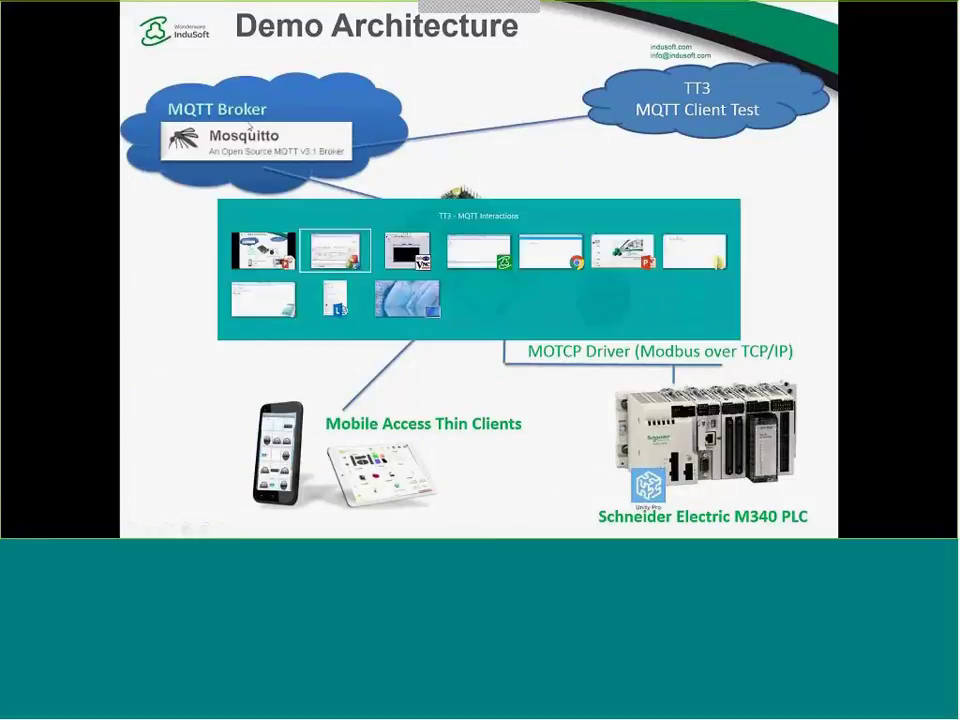
key("alt+Tab")
key("alt+Tab")
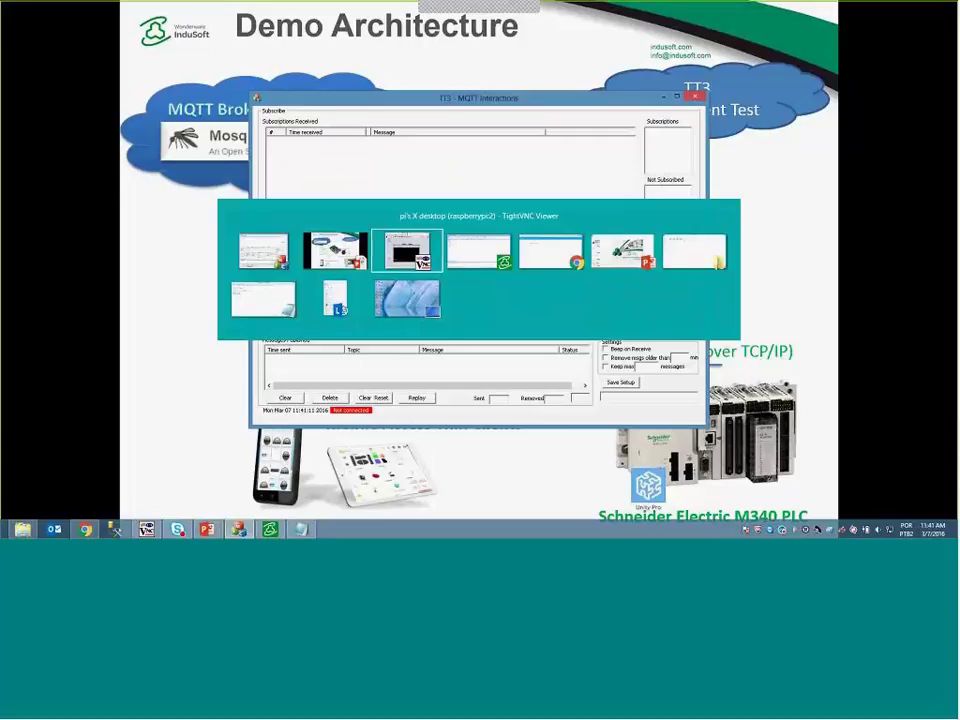
key("alt+Tab")
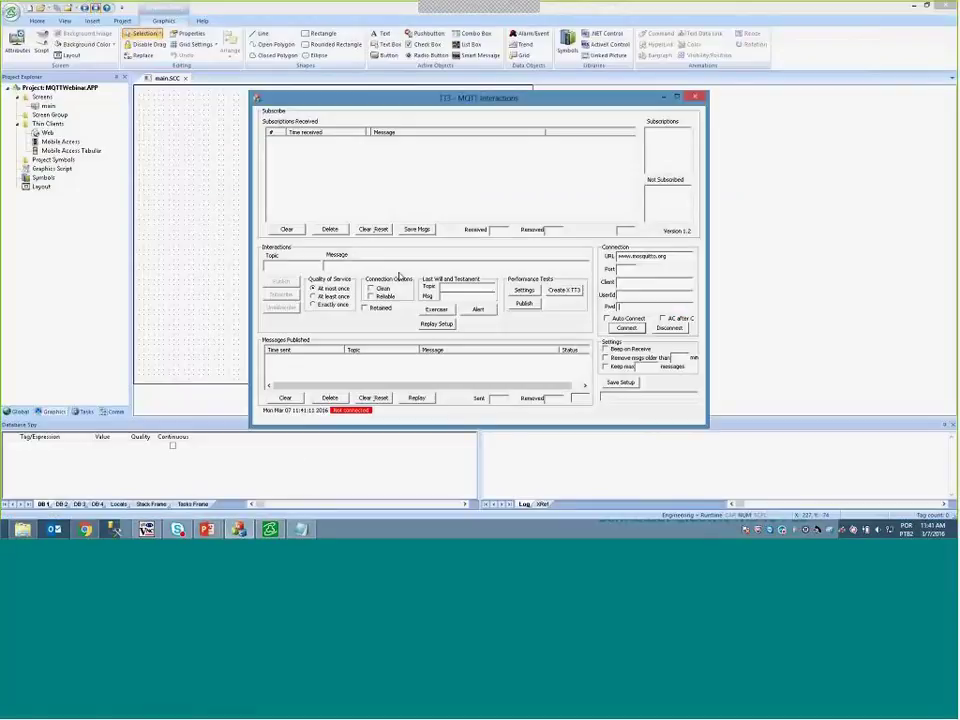
Set the connection port to 1883 and the client to TT3ClienteWebinar, and connect to the MQTT broker
left_click(626, 270)
type("1883")
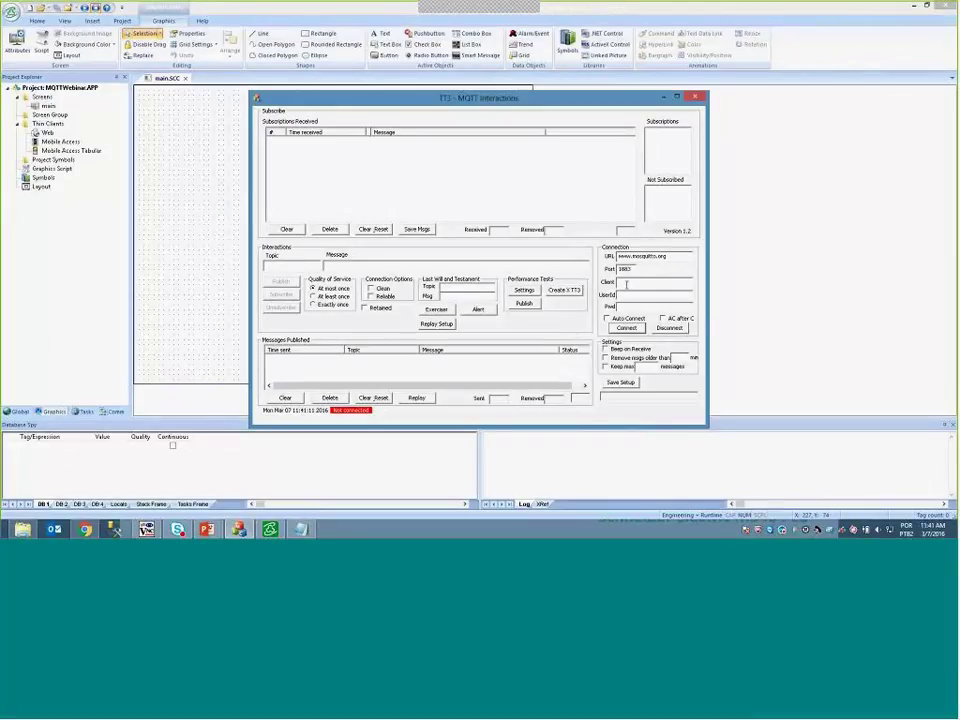
type("TT3ClienteWebinar")
left_click_drag(668, 256, 619, 256)
key("Tab")
left_click_drag(663, 284, 616, 284)
left_click(672, 283)
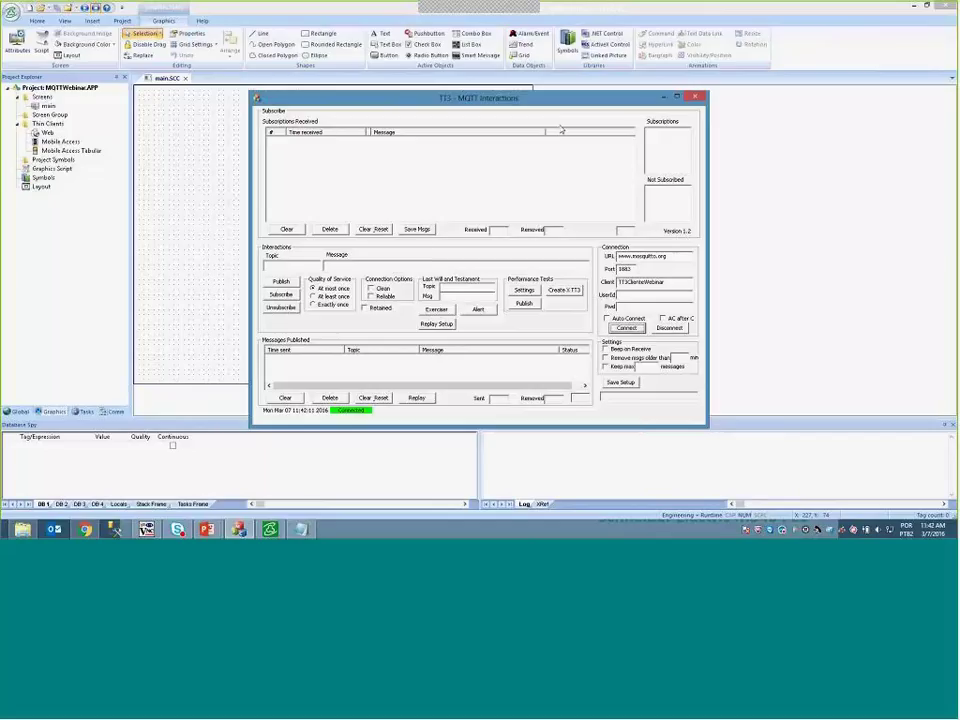
Return to InduSoft Web Studio and add an Integer tag named Target to the project tags datasheet
left_click(663, 98)
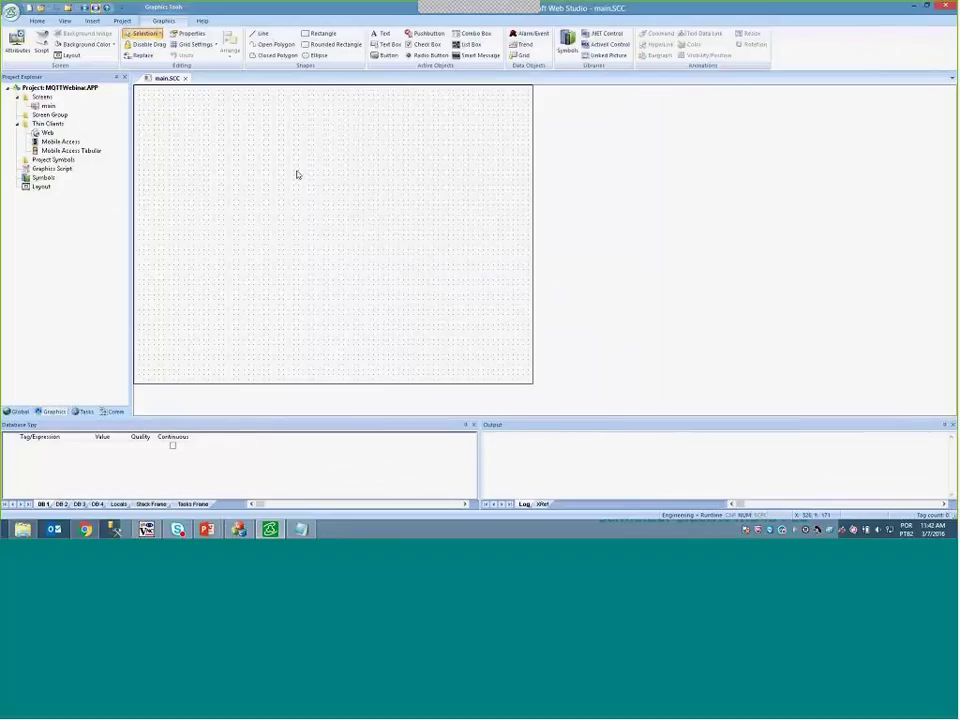
left_click(17, 411)
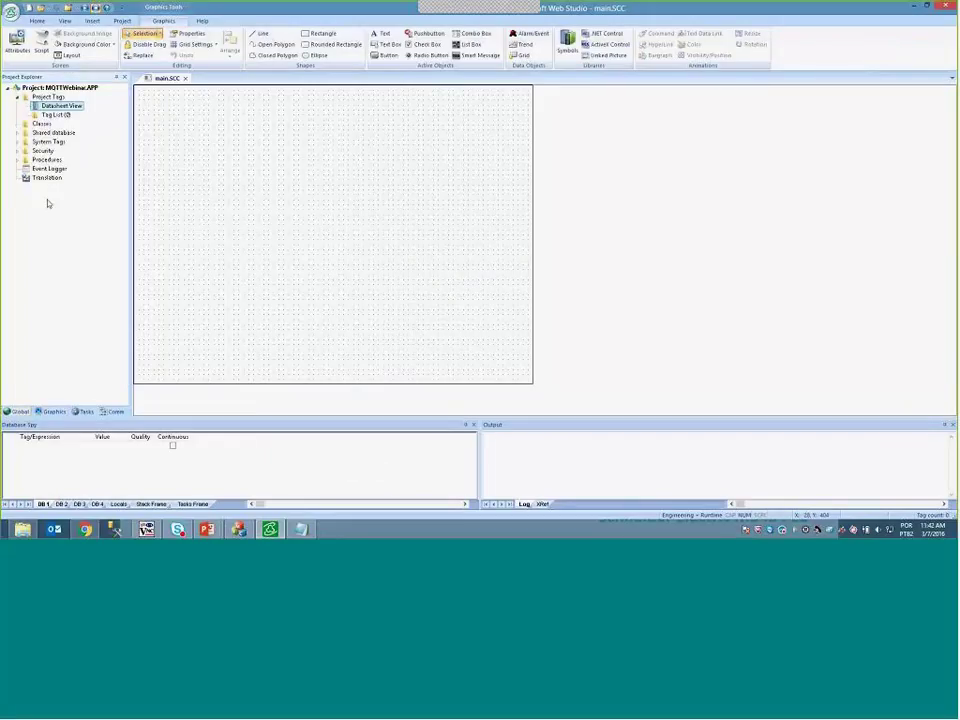
double_click(61, 105)
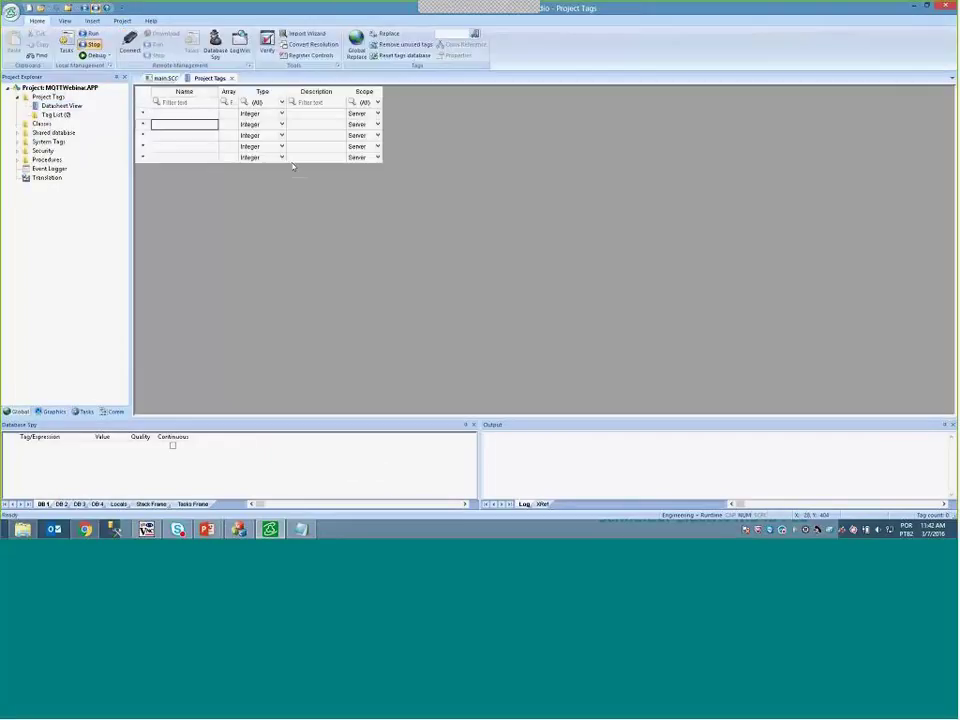
left_click(204, 114)
type("T")
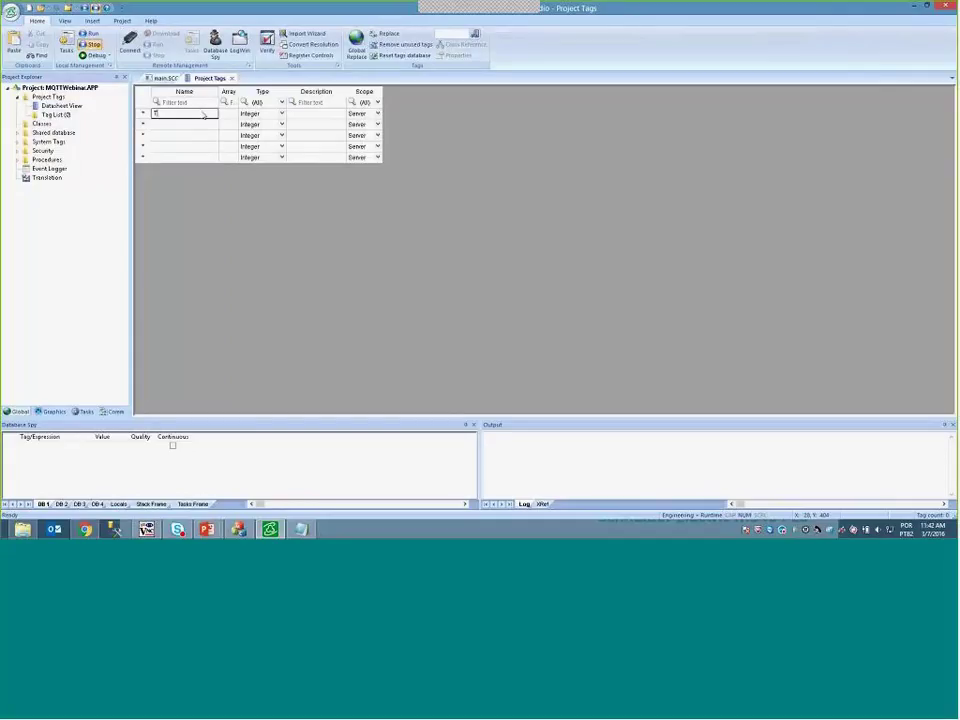
type("arget")
key("Return")
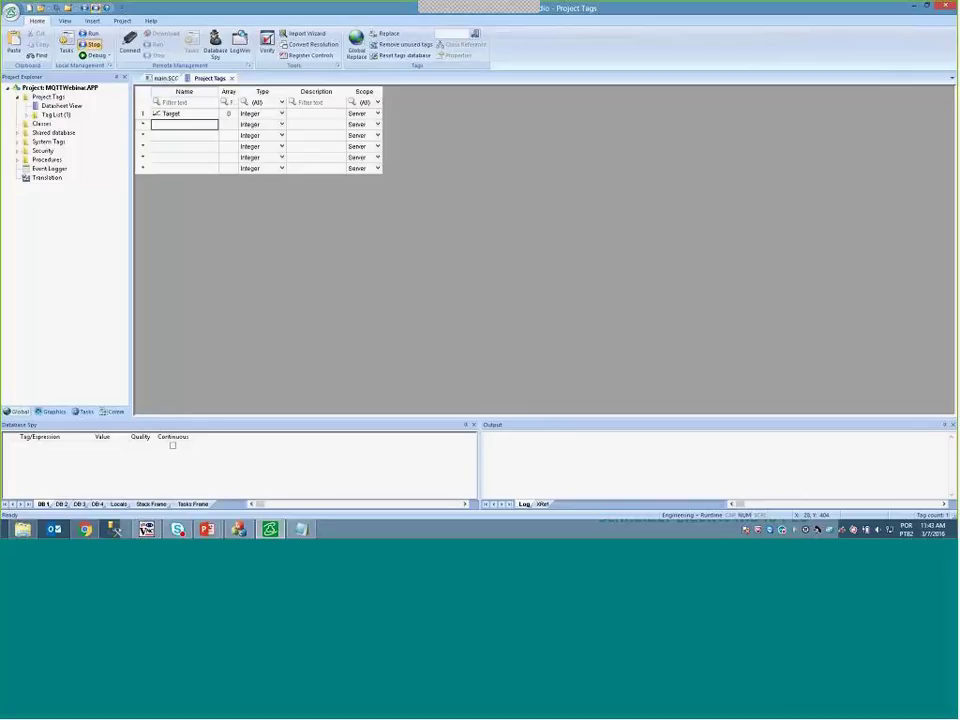
Add a second Integer project tag named TotalCount and close the tags datasheet
type("Tot")
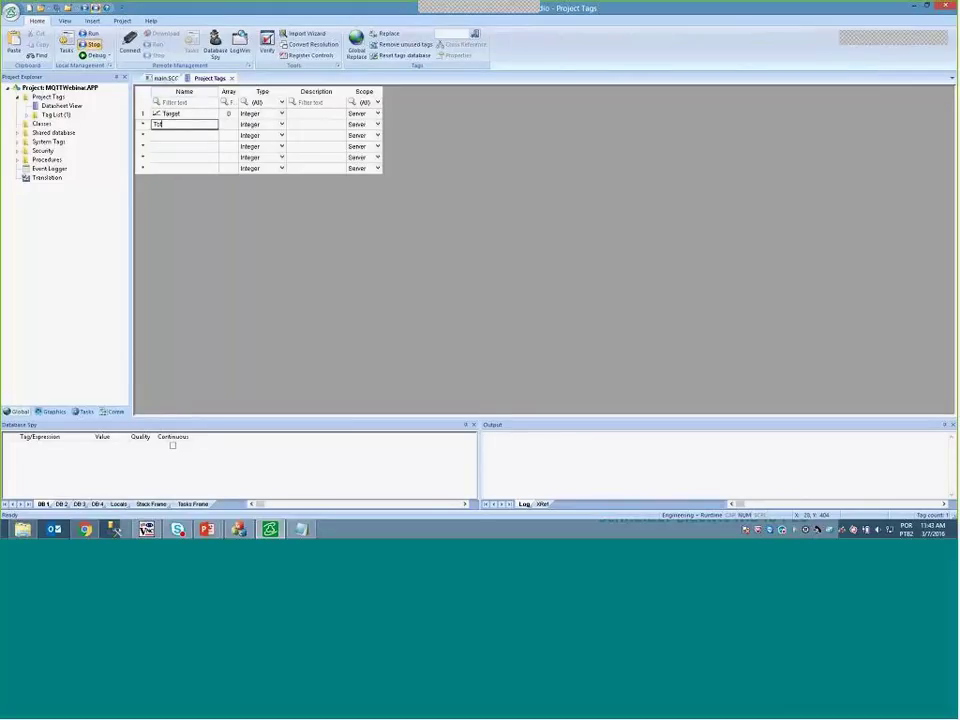
type("alCount")
key("Return")
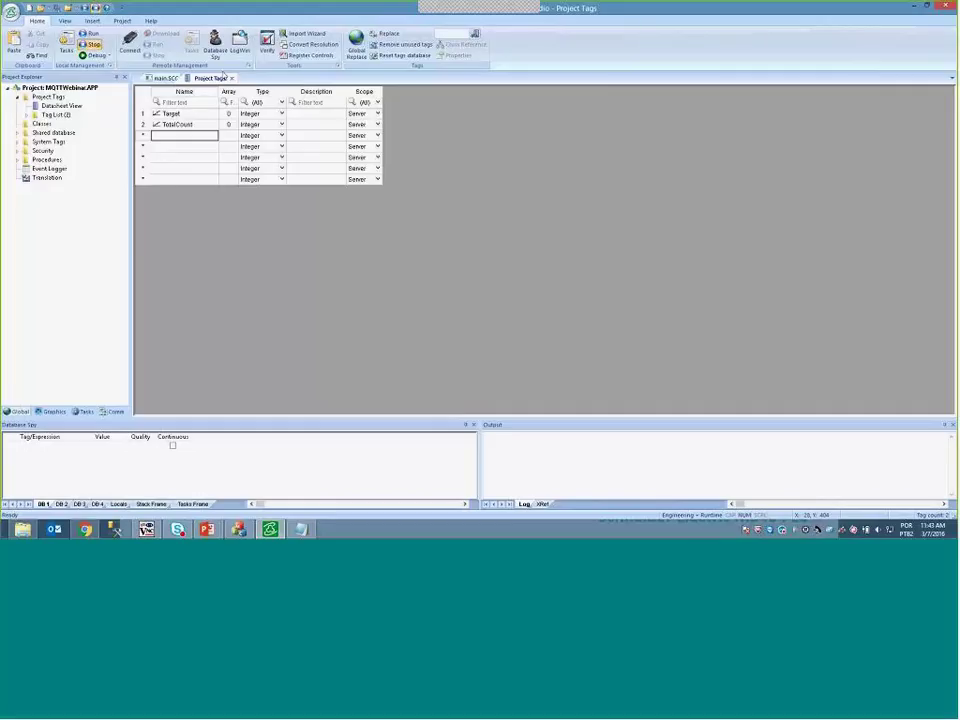
key("ctrl+F4")
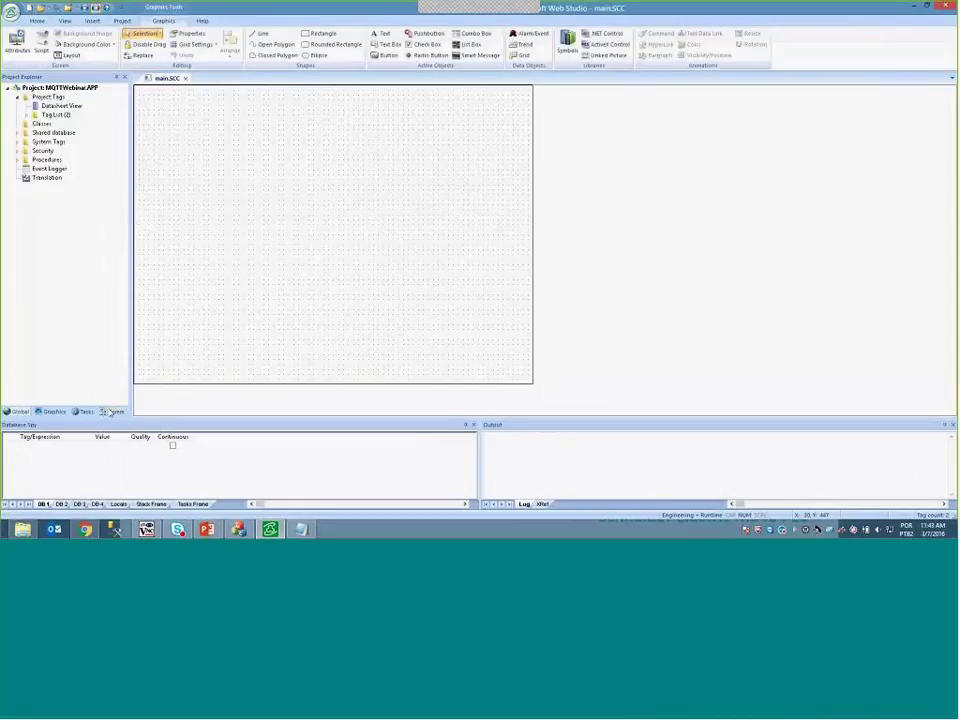
Add the MOTCP driver (MODBUS Protocol RTU via TCP/IP) to the project's communication drivers
left_click(110, 412)
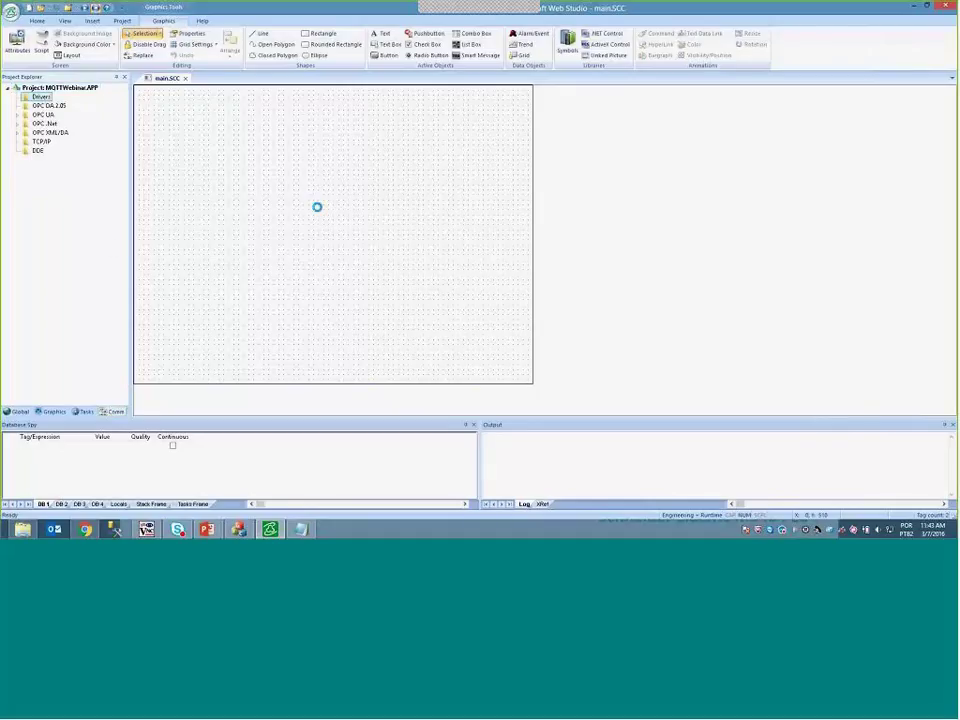
scroll(400, 230, "down", 2)
left_click(400, 231)
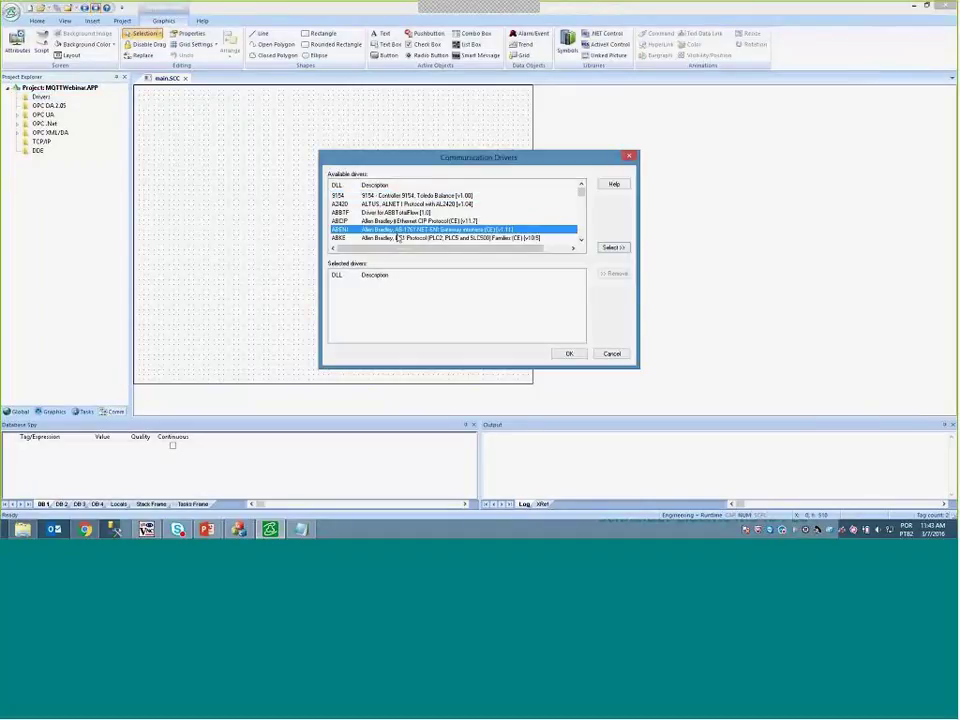
scroll(398, 238, "down", 1)
key("Down")
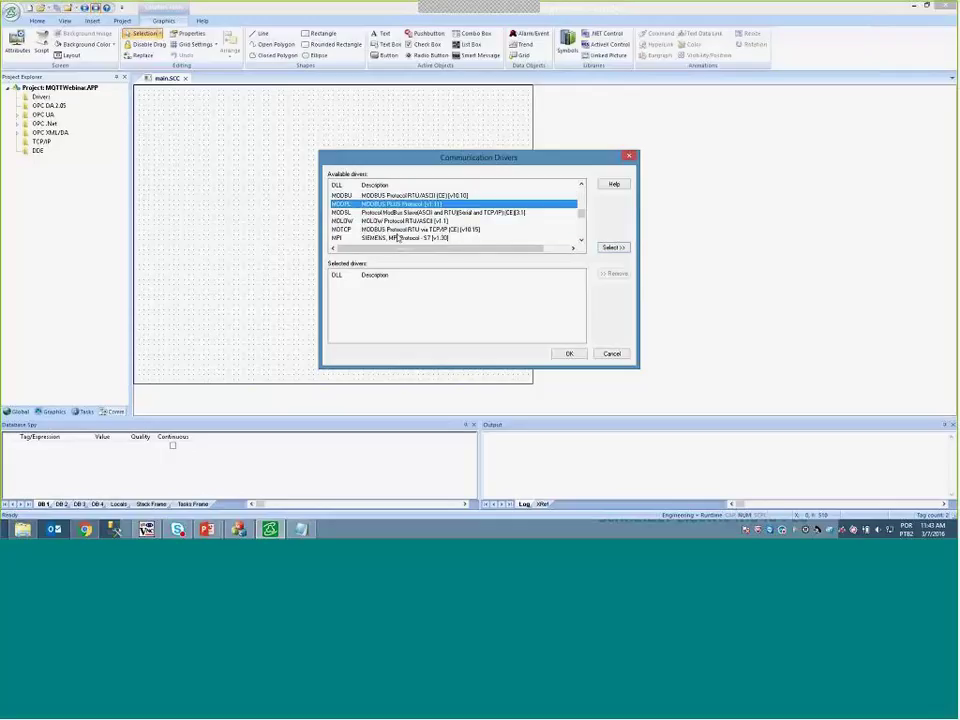
key("Down")
key("Down")
key("Down")
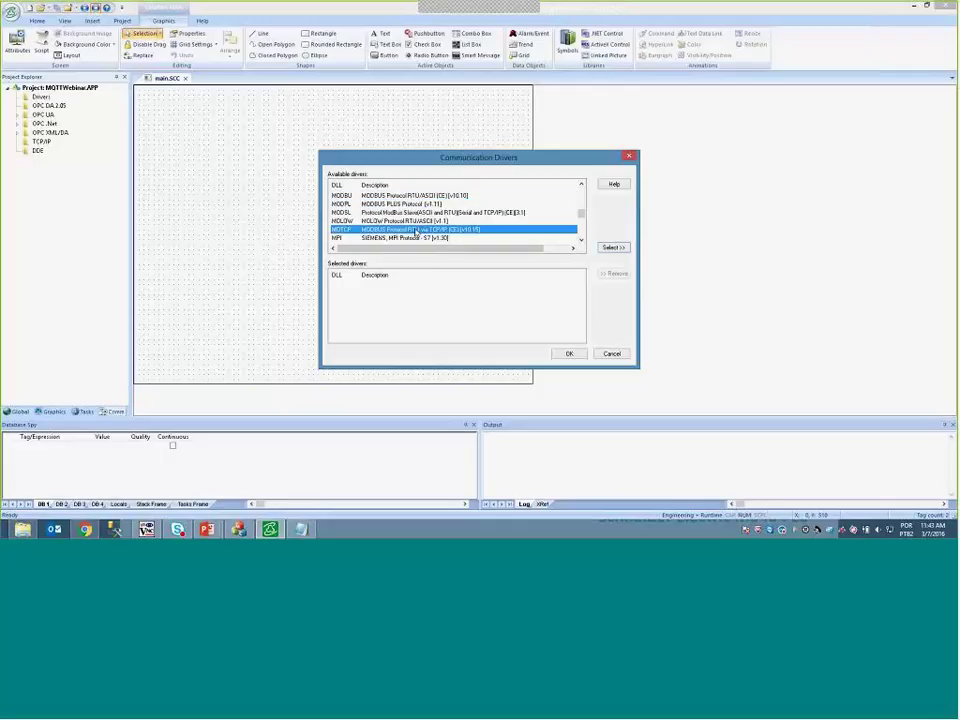
double_click(415, 231)
left_click(569, 353)
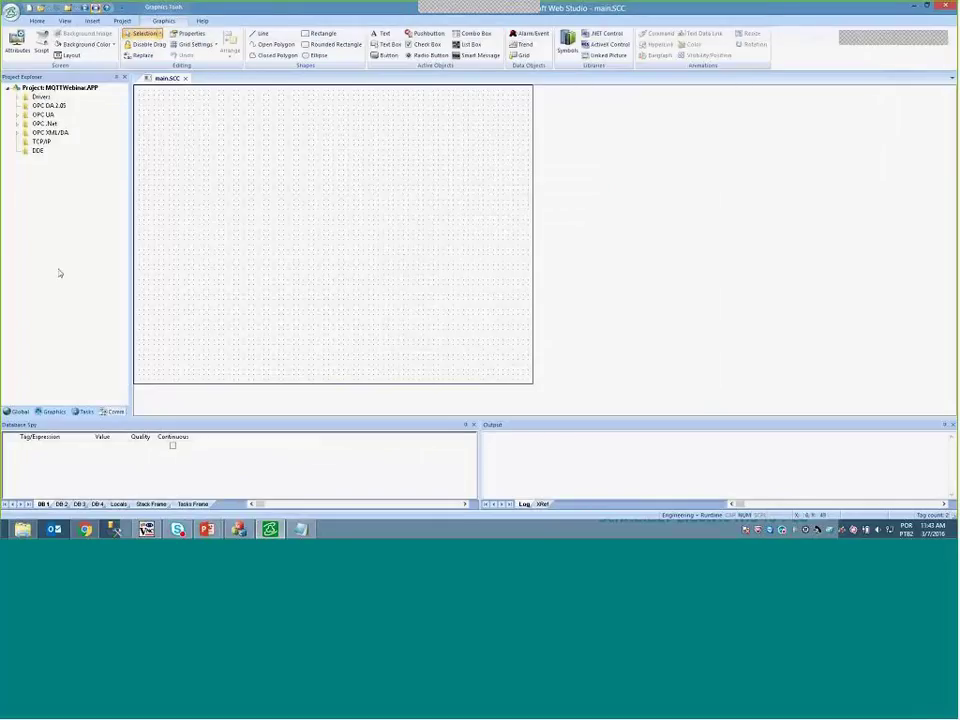
Open the MOTCP main driver sheet and enter the tags Target and TotalCount in its first two rows
double_click(40, 96)
double_click(40, 106)
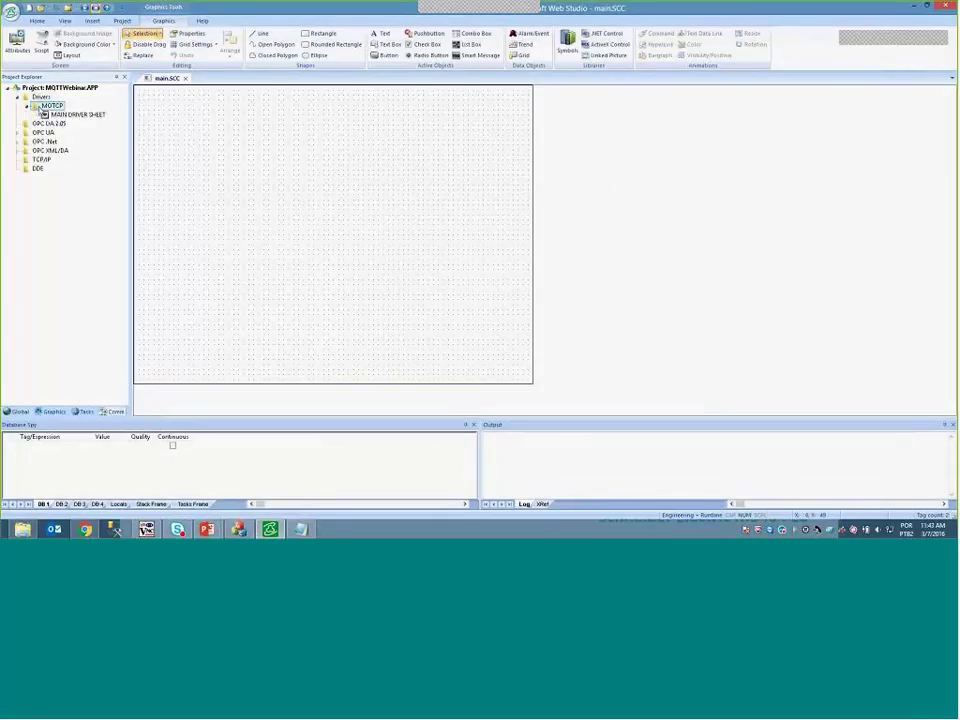
double_click(76, 114)
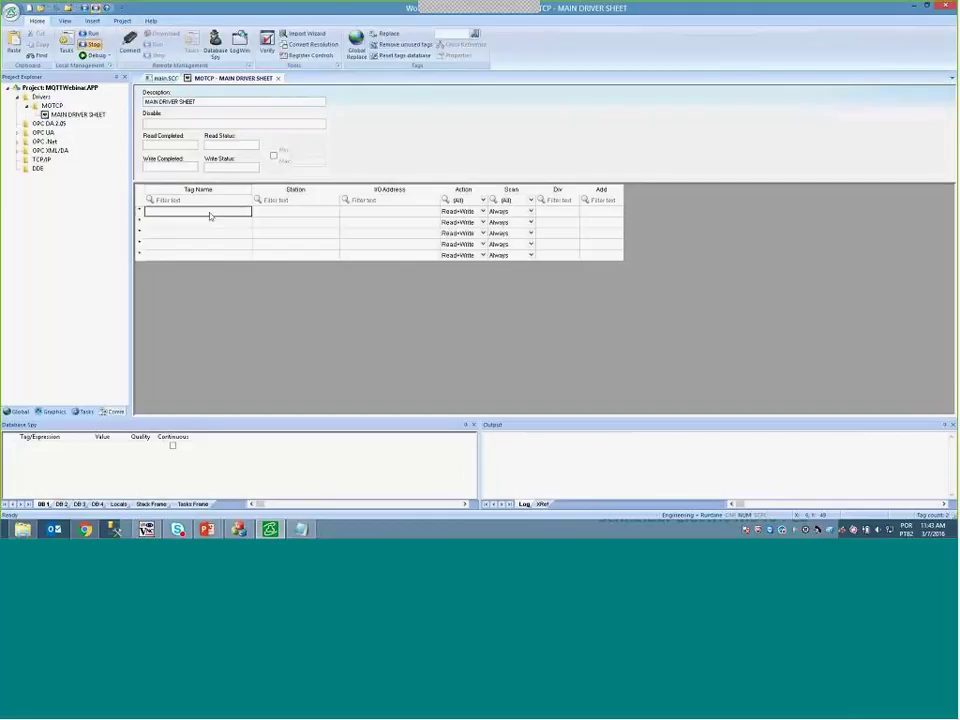
type("Targe")
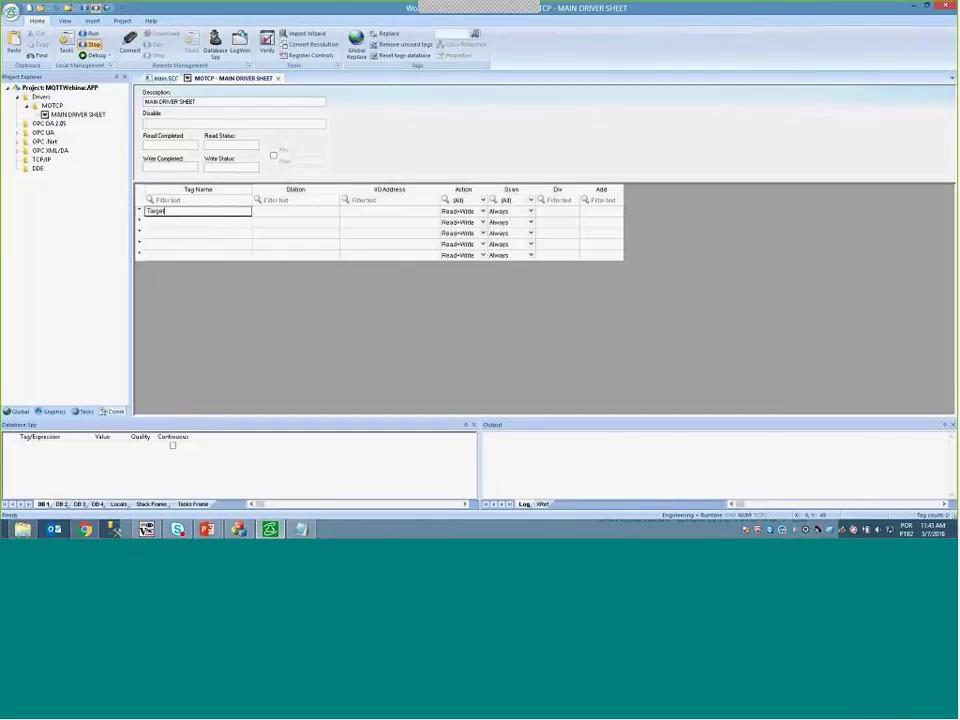
type("t")
key("Return")
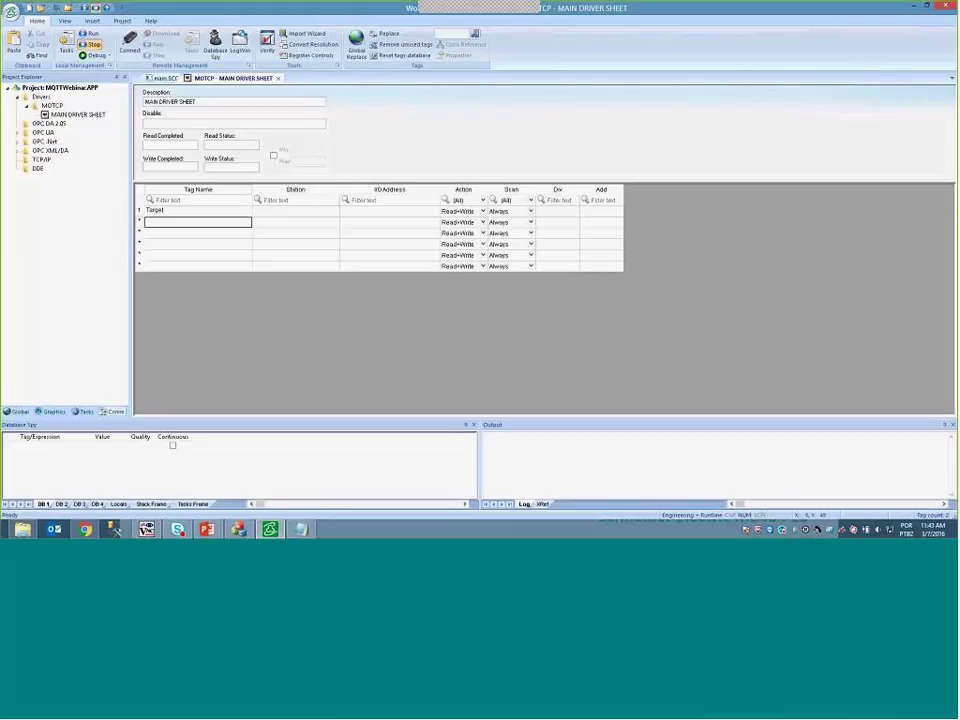
type("TotalCount")
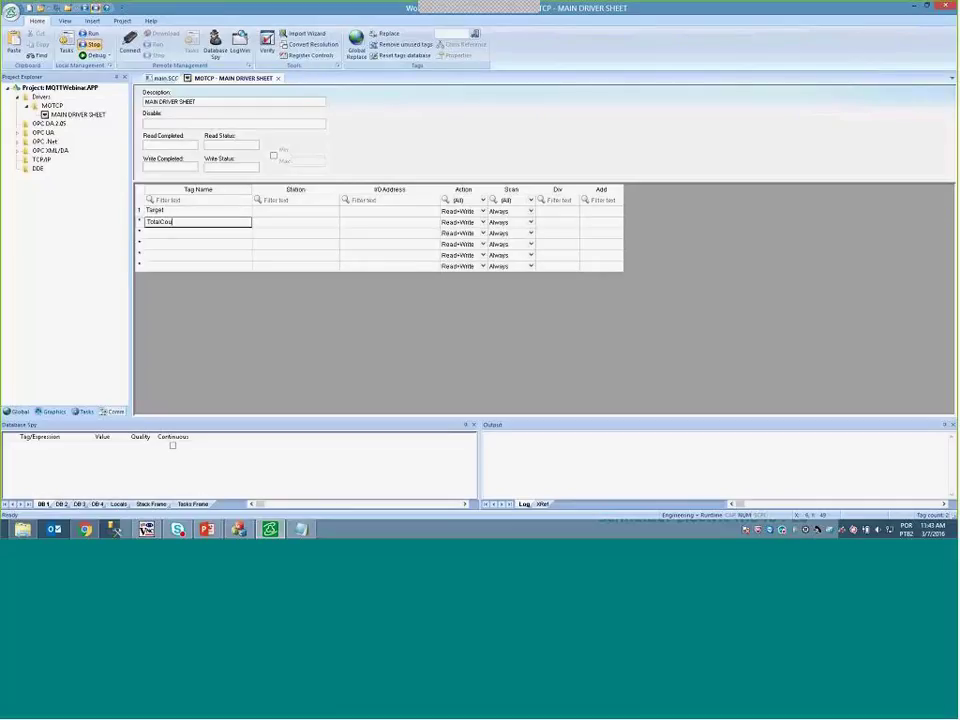
left_click(295, 220)
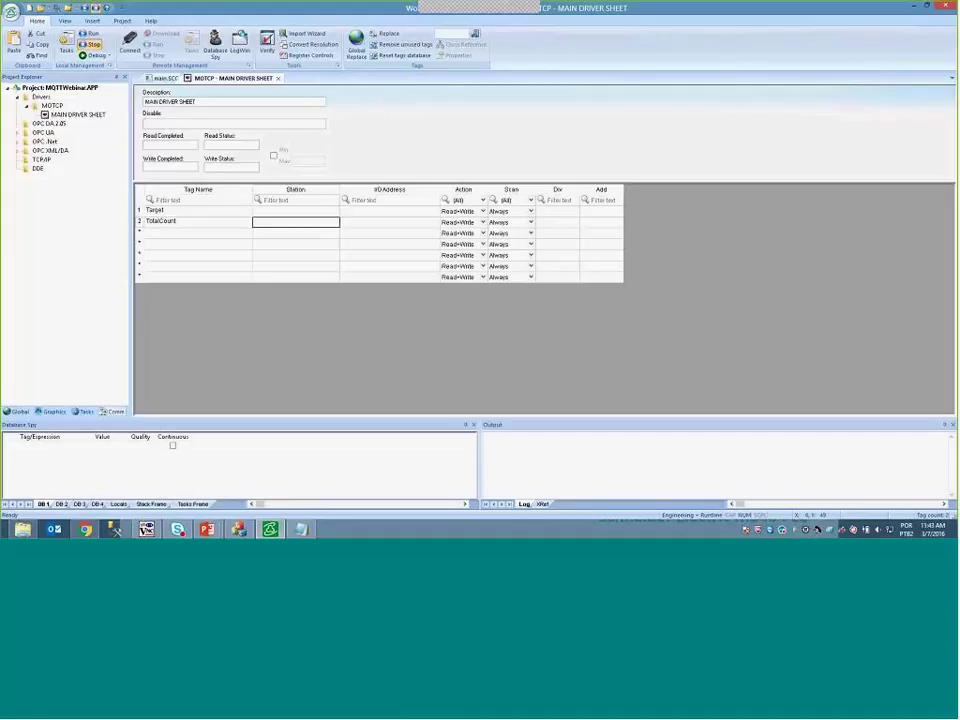
Set the Target tag's station to 10.13.63.99:502:1 in the MOTCP main driver sheet
left_click(295, 210)
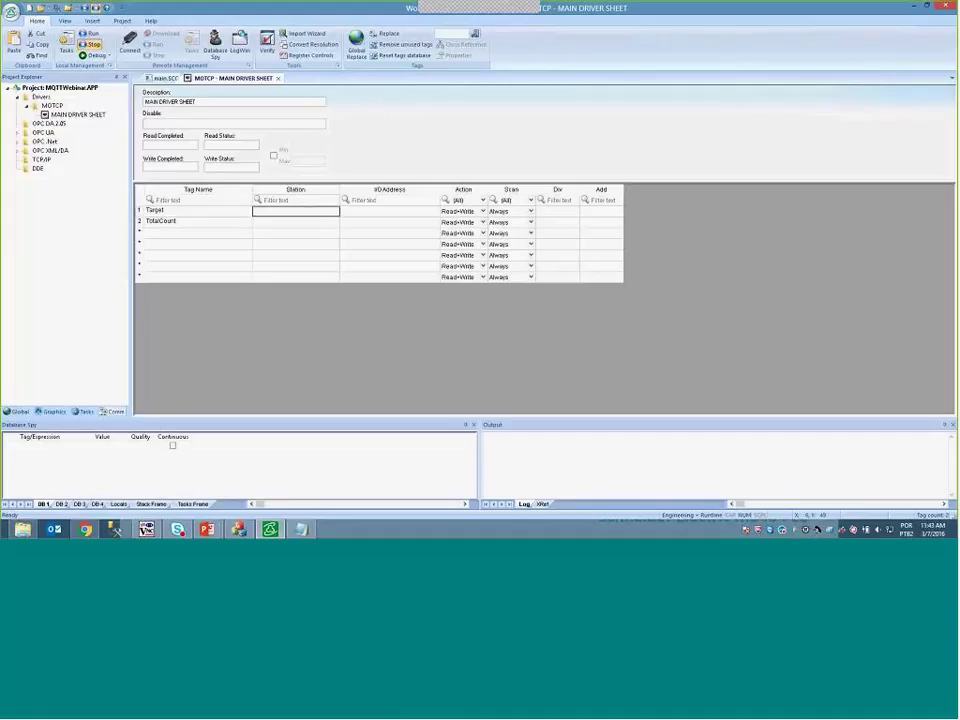
type("10.13")
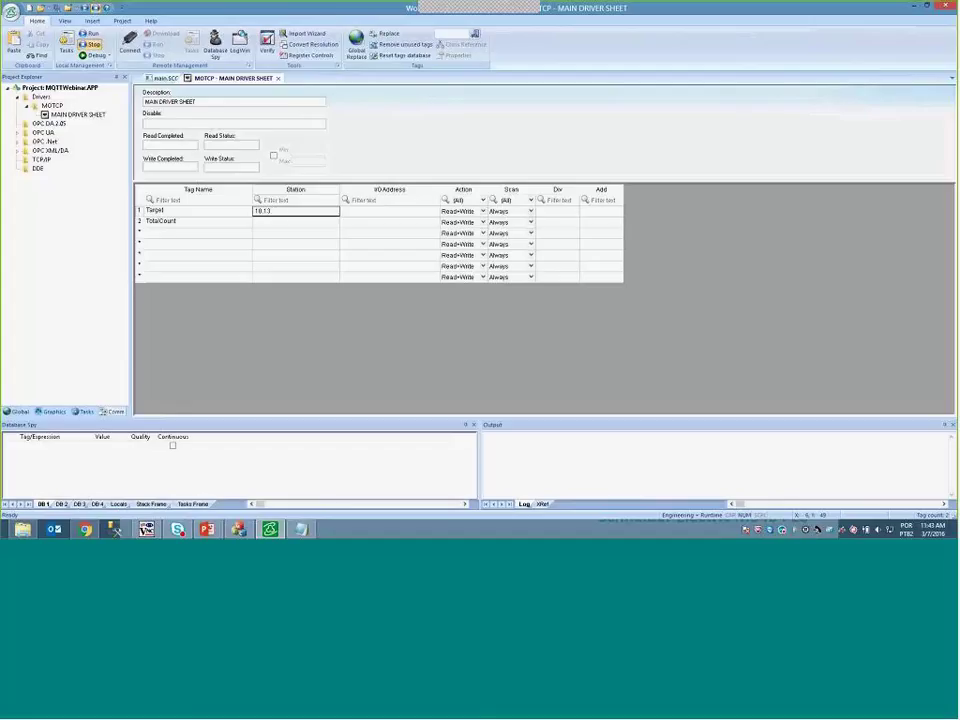
type(".63.99:5032")
key("BackSpace")
key("BackSpace")
type("2;1")
key("Tab")
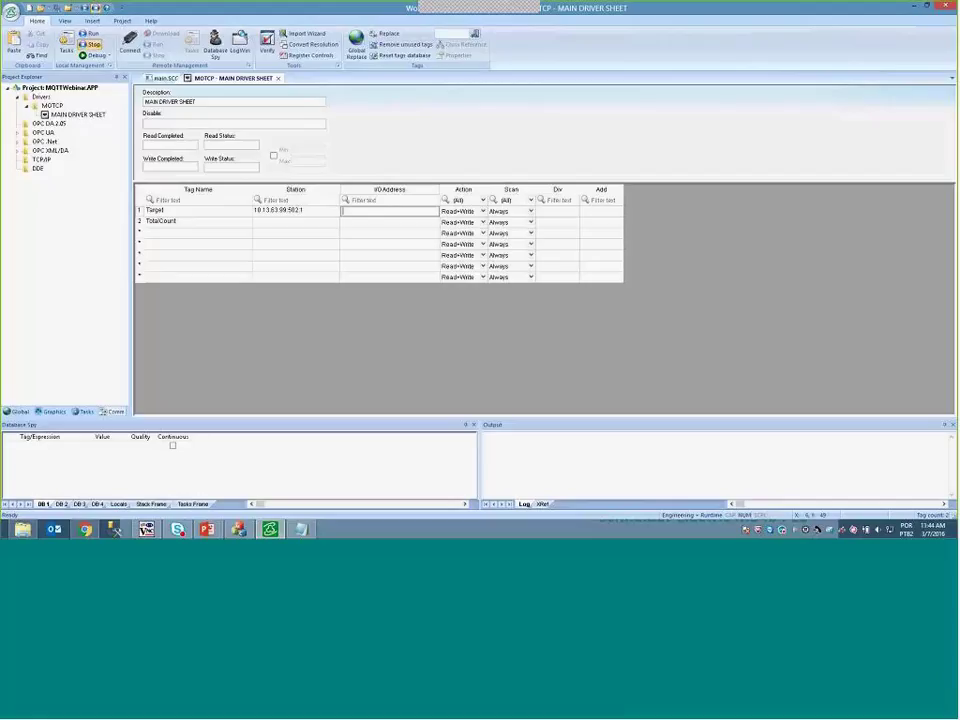
Set the Target tag's I/O address to 4X:563 and the TotalCount tag's station to 10.13.63.99:502:1
type("4x563")
key("Return")
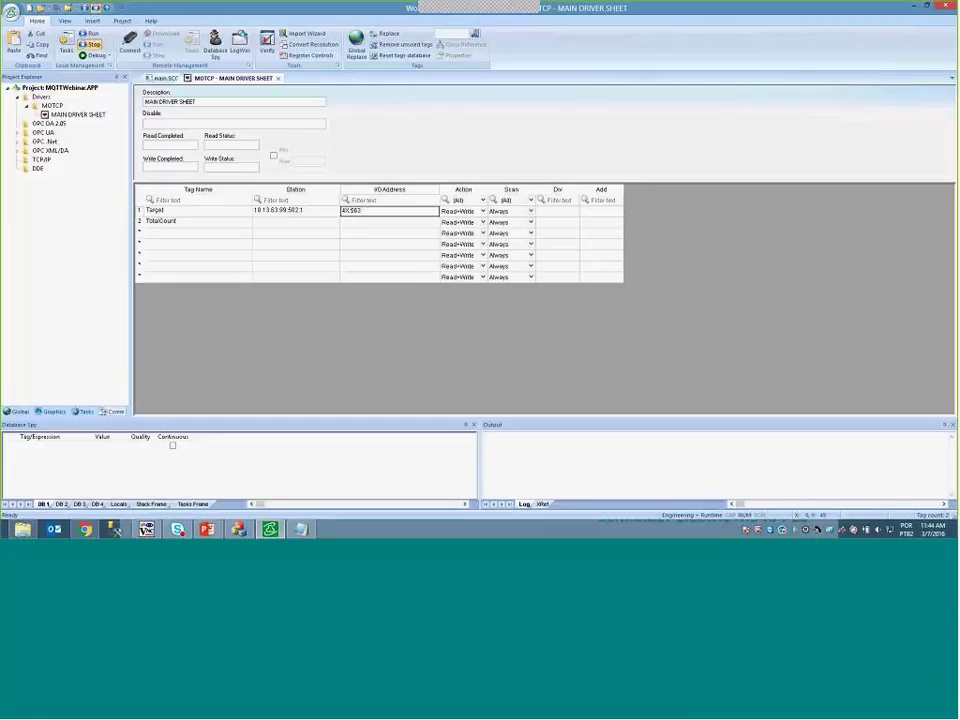
left_click(295, 221)
left_click(295, 210)
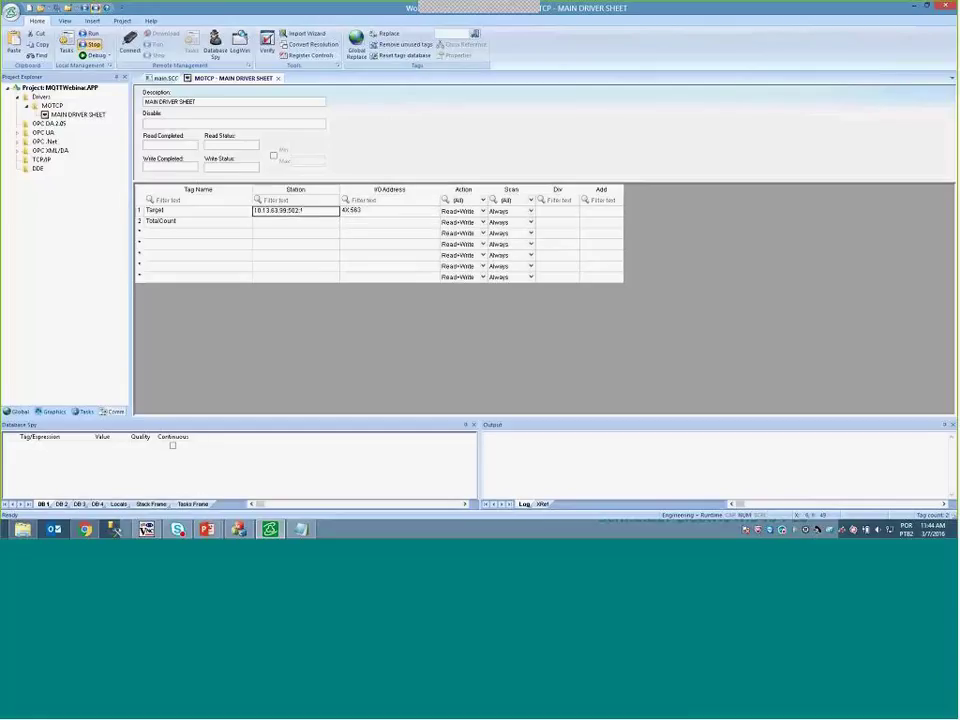
left_click(295, 221)
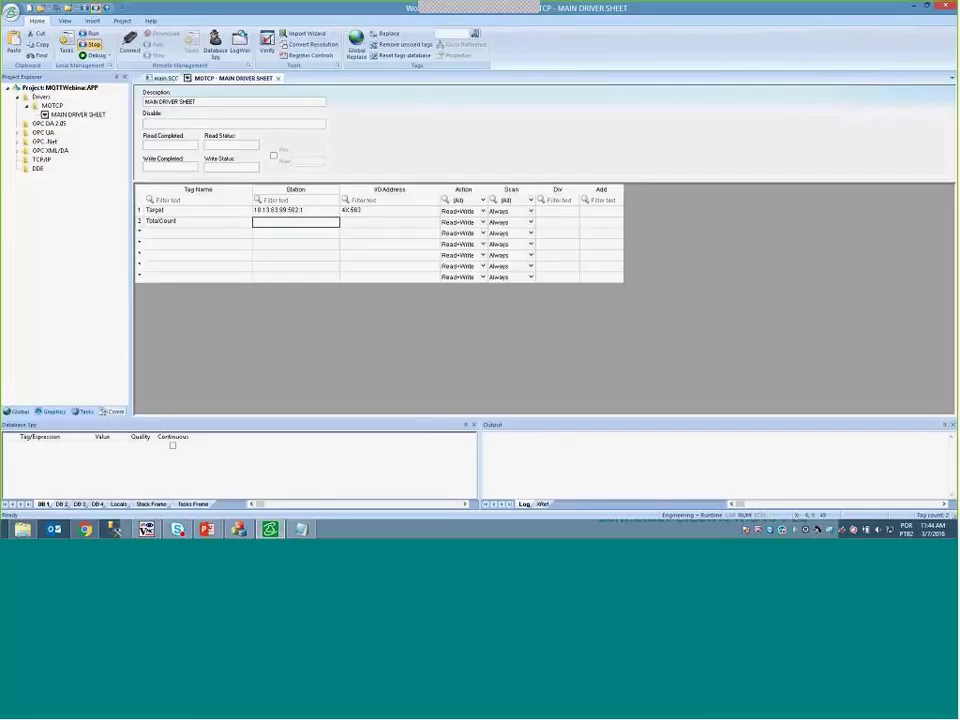
type("10.13.63.99:502:1")
key("Tab")
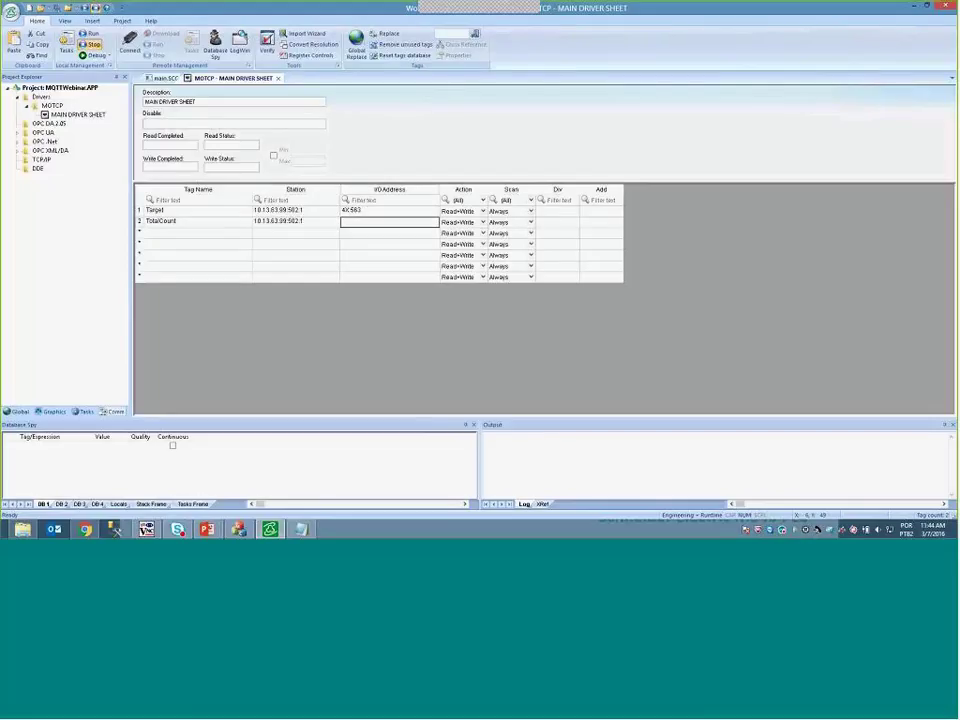
Set the TotalCount tag's I/O address to 4X:565, then save and close the MOTCP main driver sheet
type("4X")
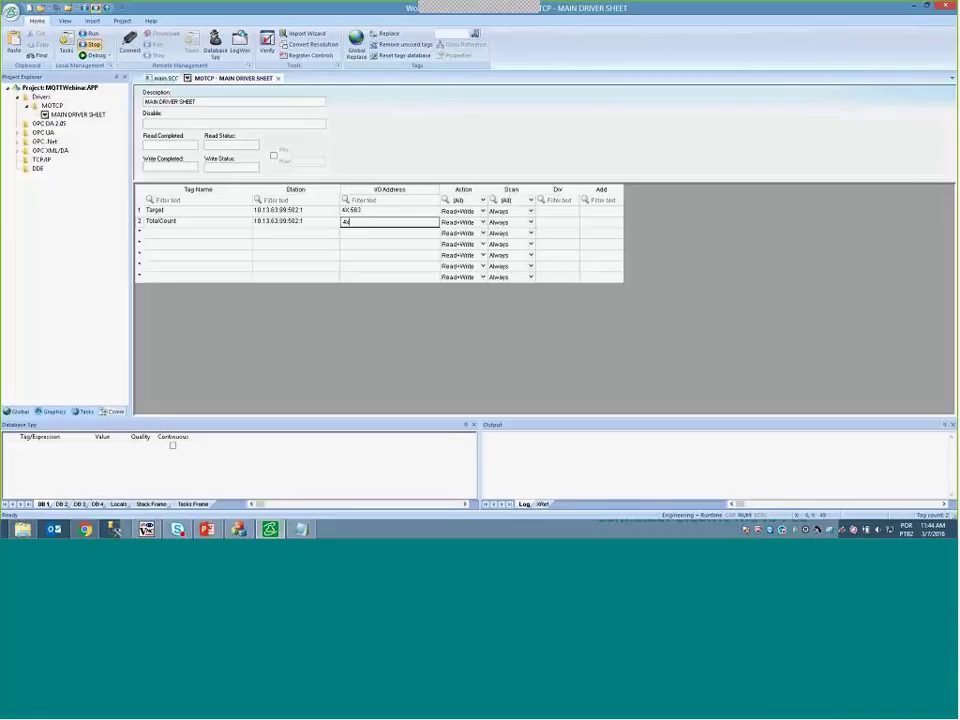
type(":56")
type("586")
key("Return")
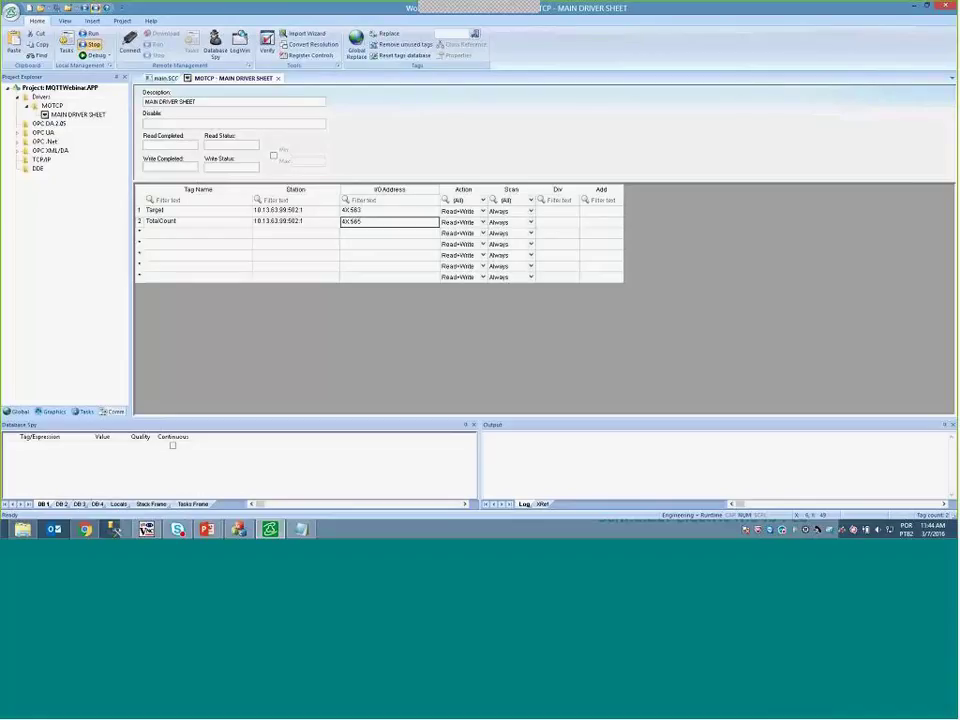
left_click(277, 78)
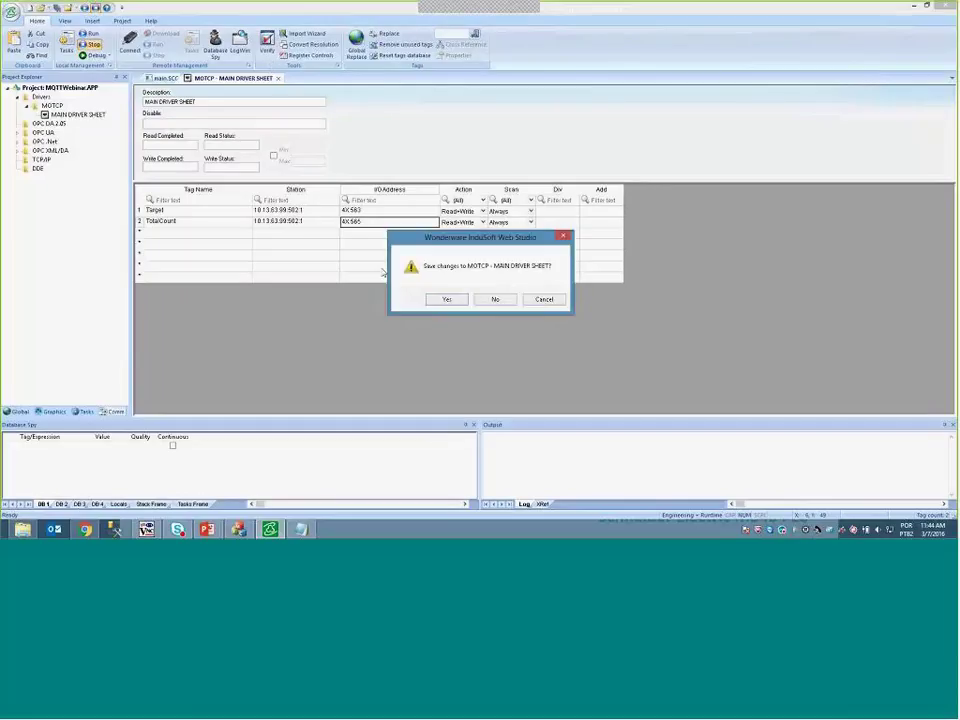
left_click(441, 302)
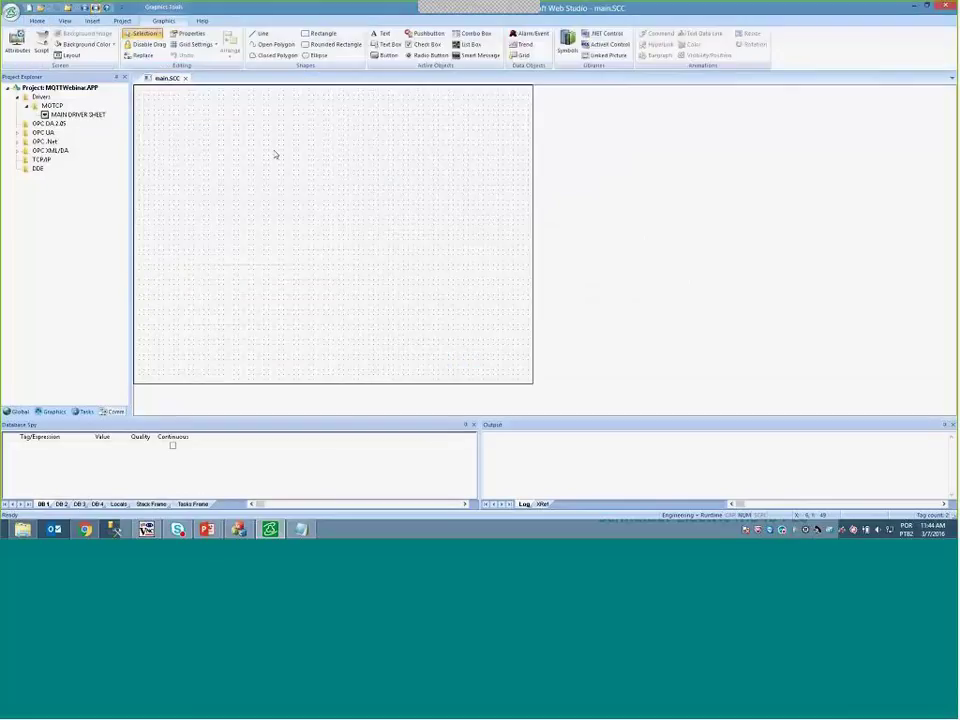
Place a text object reading "Target: ###" in the upper-left area of the main screen
left_click(380, 33)
left_click(190, 120)
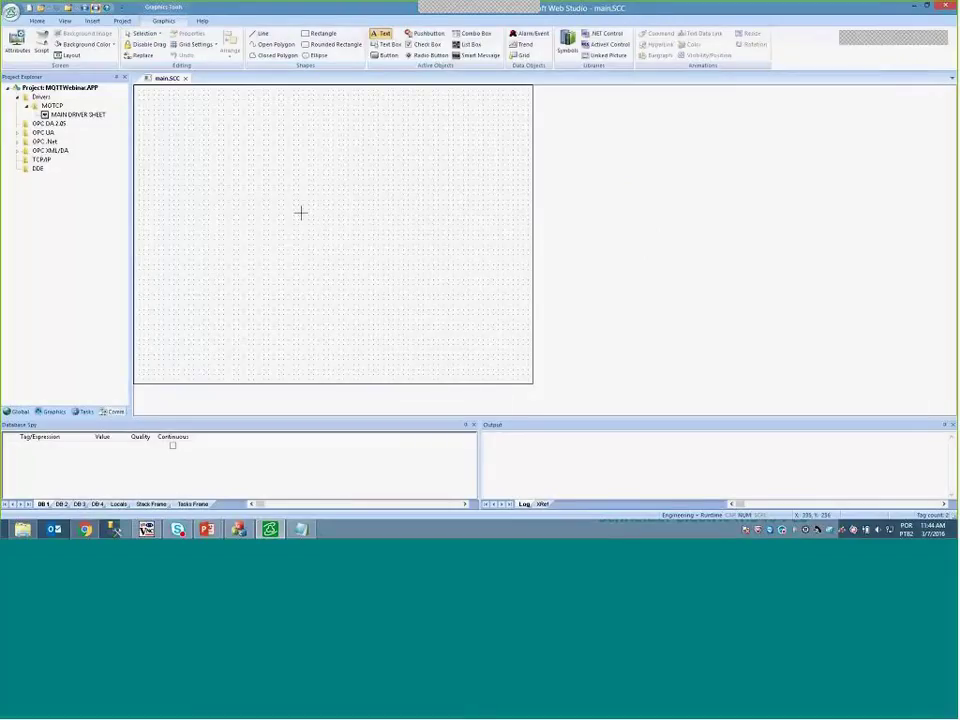
type("Target: ##")
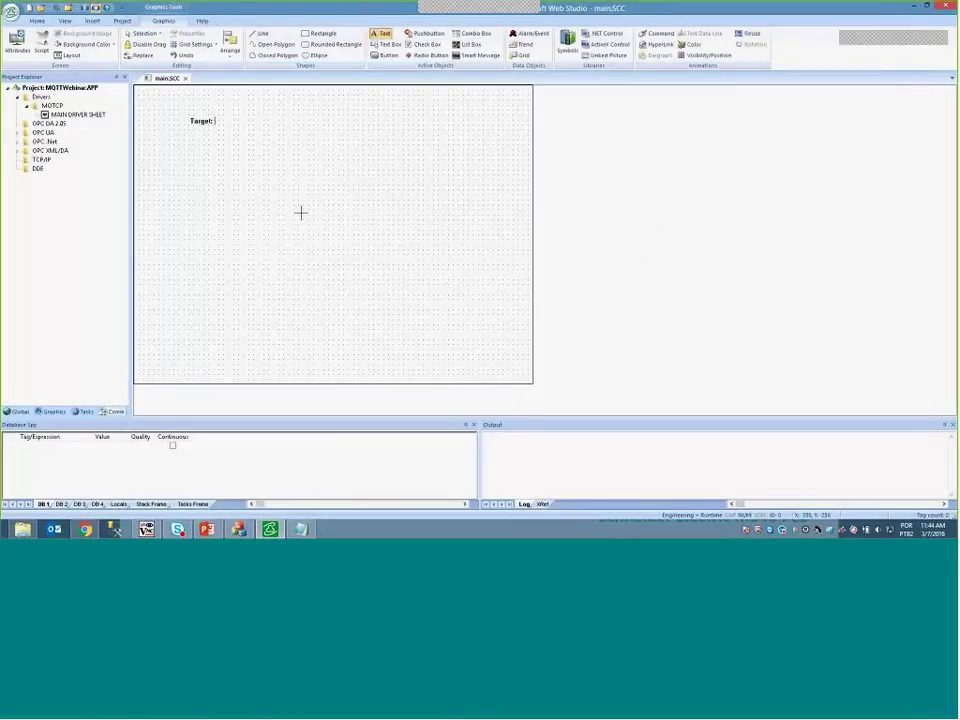
left_click(213, 128)
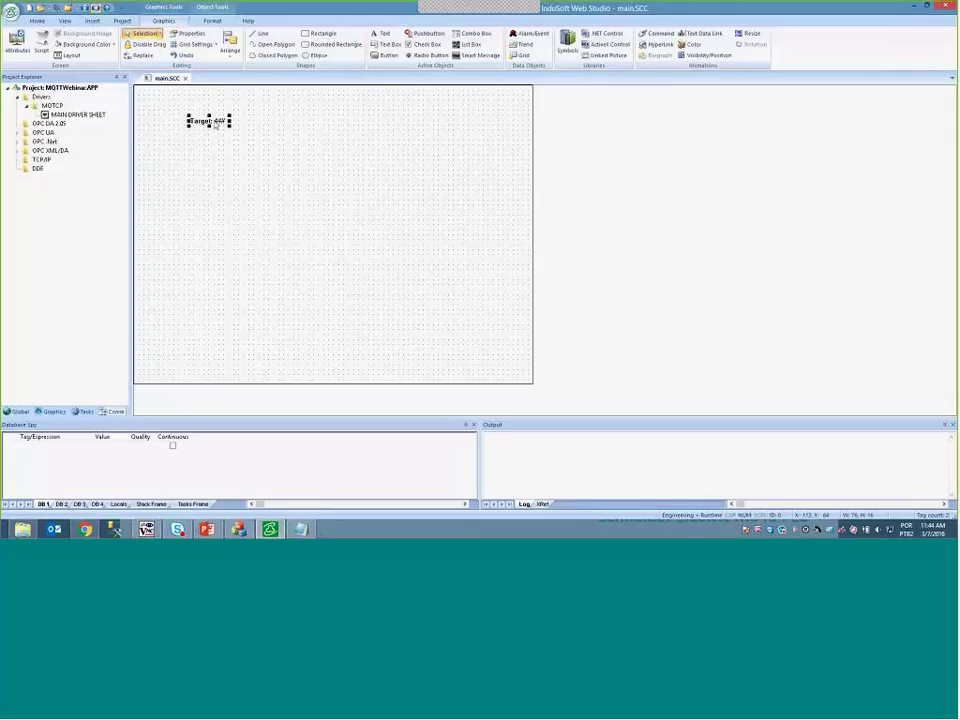
Duplicate the Target text just below the original and change the copy's label to Total Count, keeping the ### placeholder
left_click_drag(213, 128, 216, 143)
left_click(216, 150)
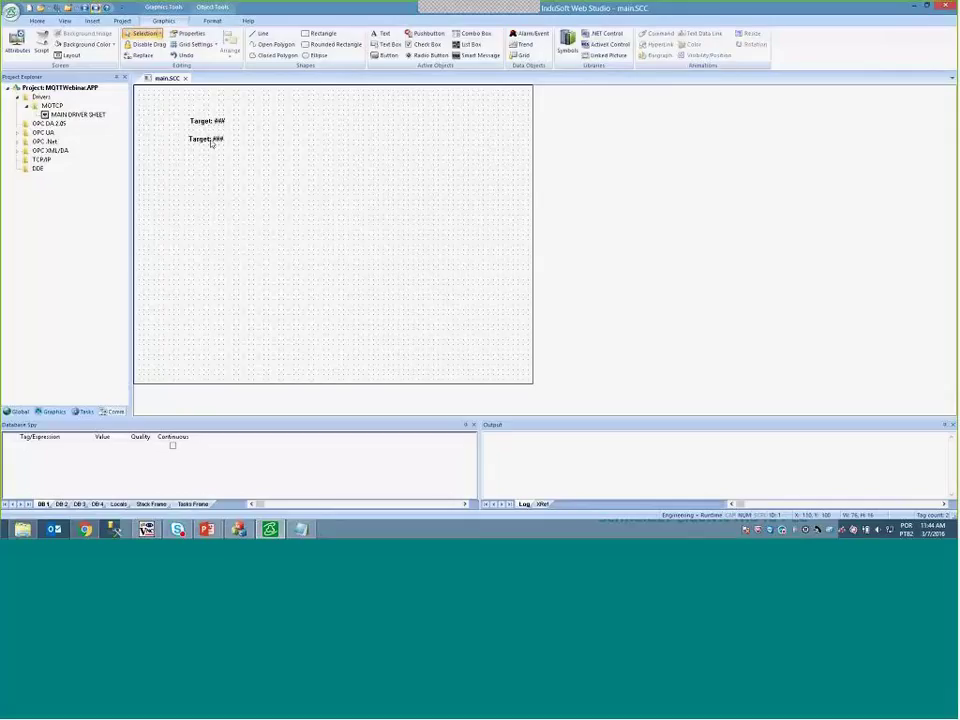
double_click(212, 141)
double_click(166, 186)
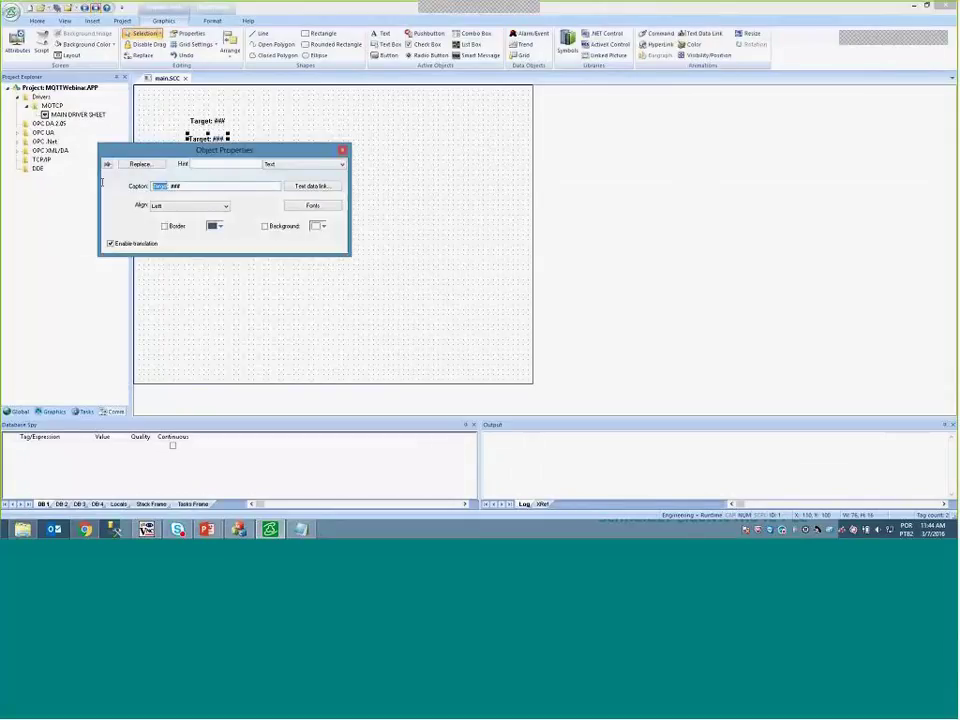
type("Time Count:")
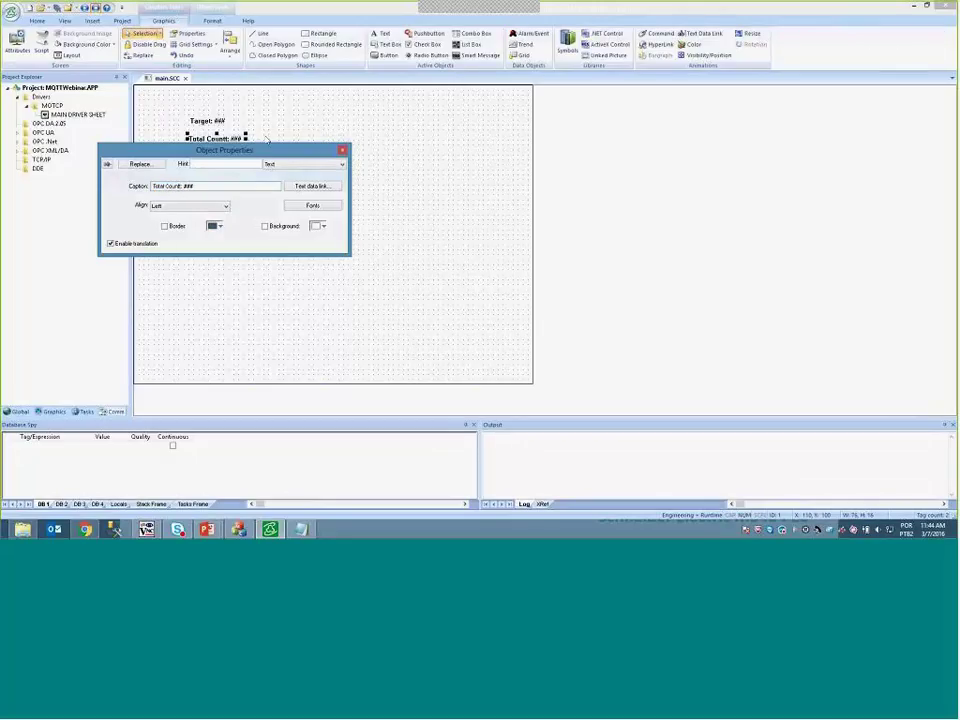
Add a text data link to the Total Count text and assign it the tag TotalCount
left_click_drag(230, 150, 279, 201)
left_click(367, 238)
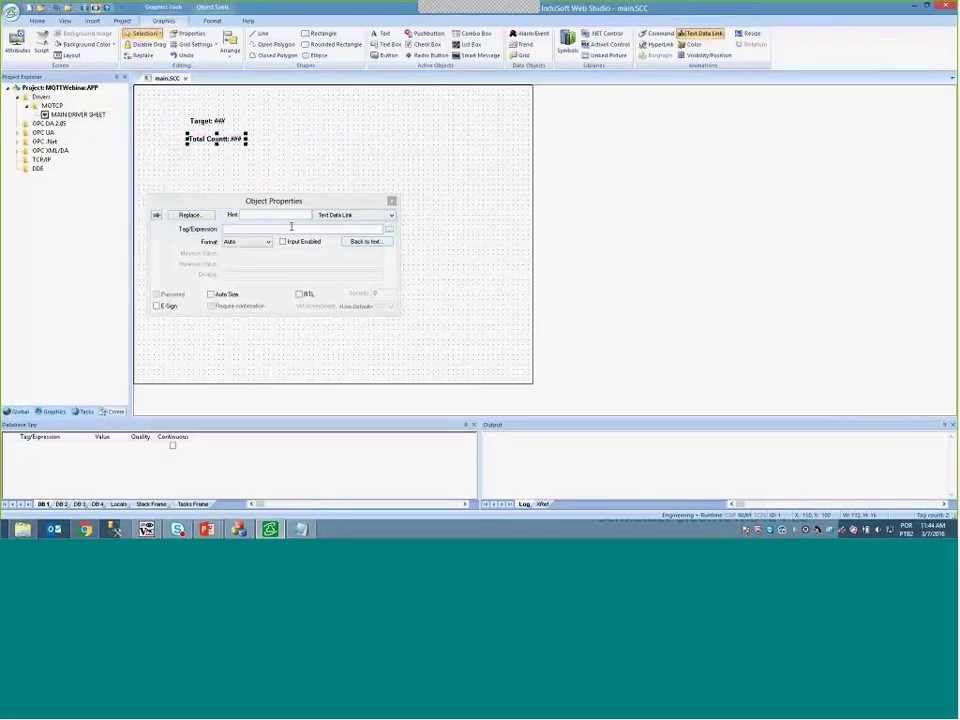
left_click(300, 228)
type("TotalCount")
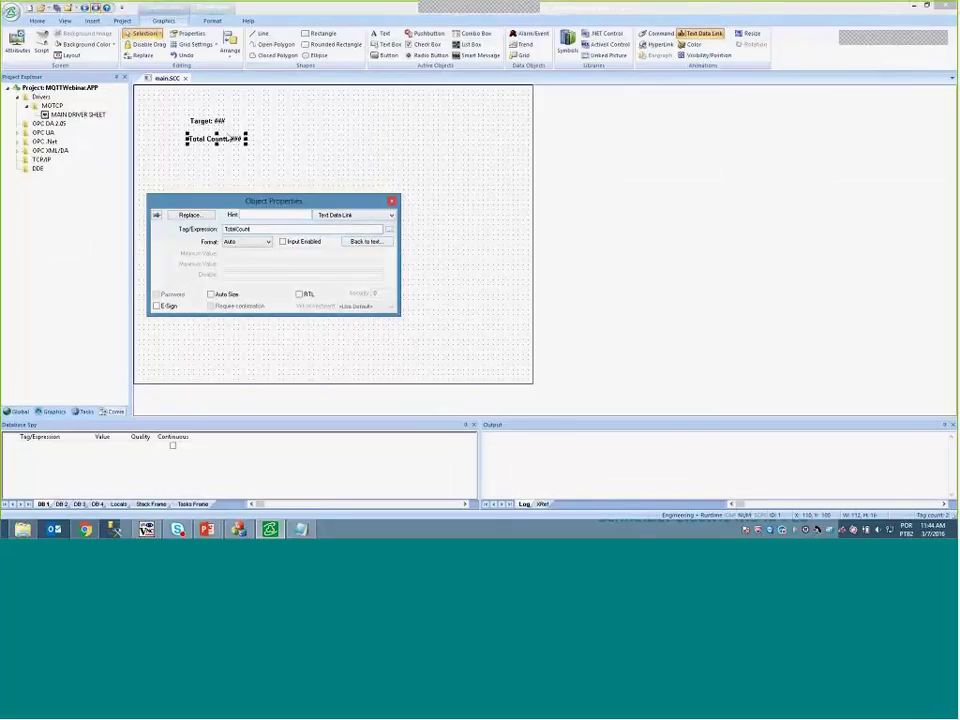
Link the Target text to the tag Target with input enabled, and move both texts slightly down and to the right
left_click(207, 121)
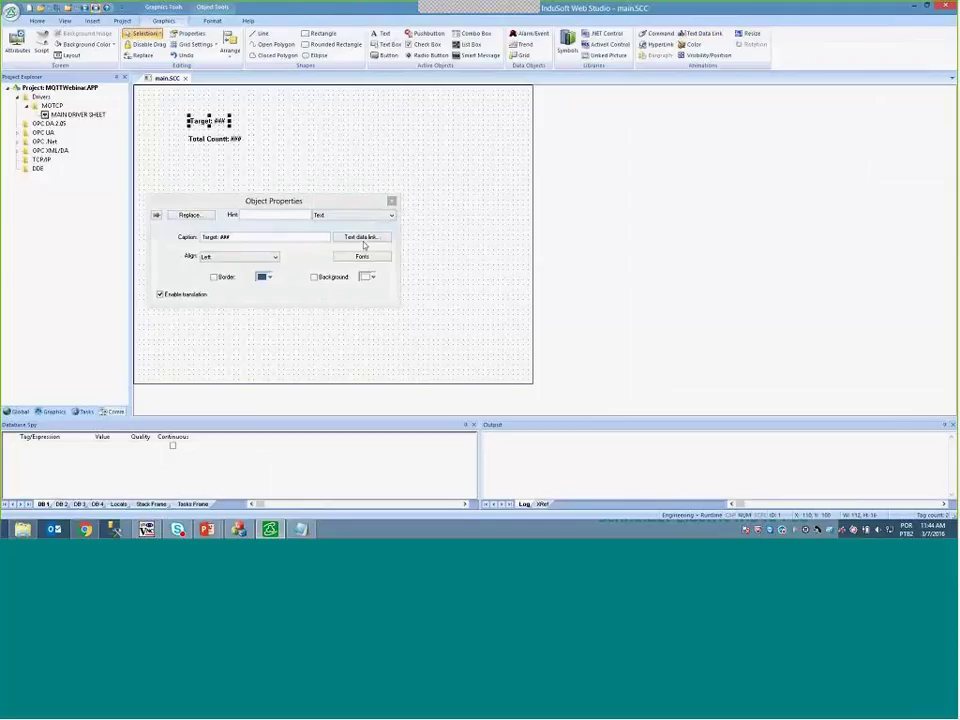
left_click(361, 238)
left_click(300, 228)
type("Target")
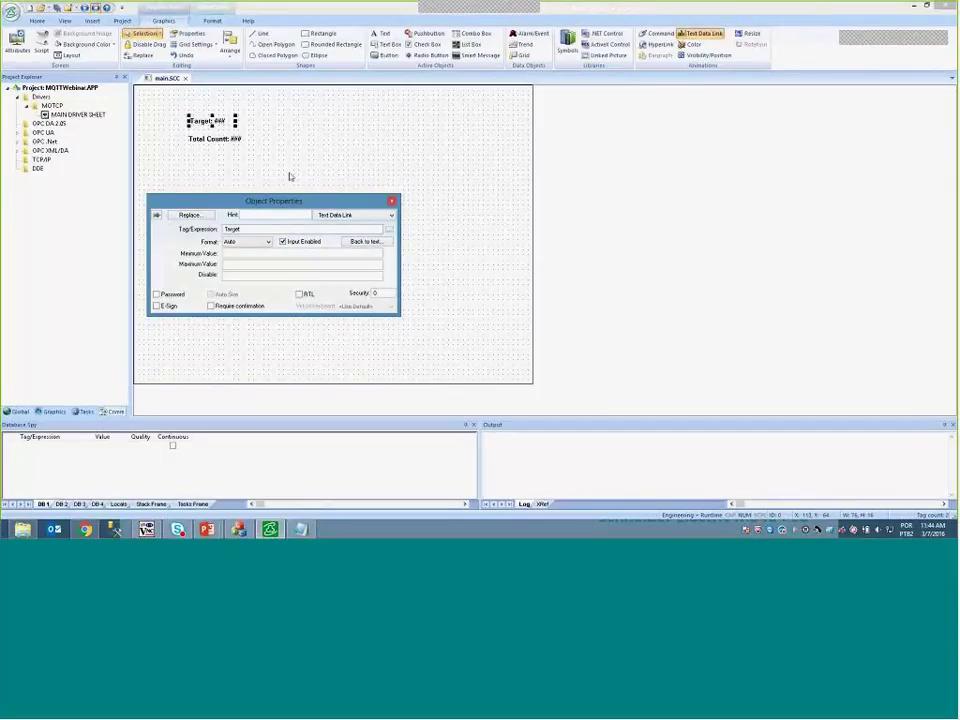
left_click_drag(288, 175, 232, 166)
left_click(226, 172)
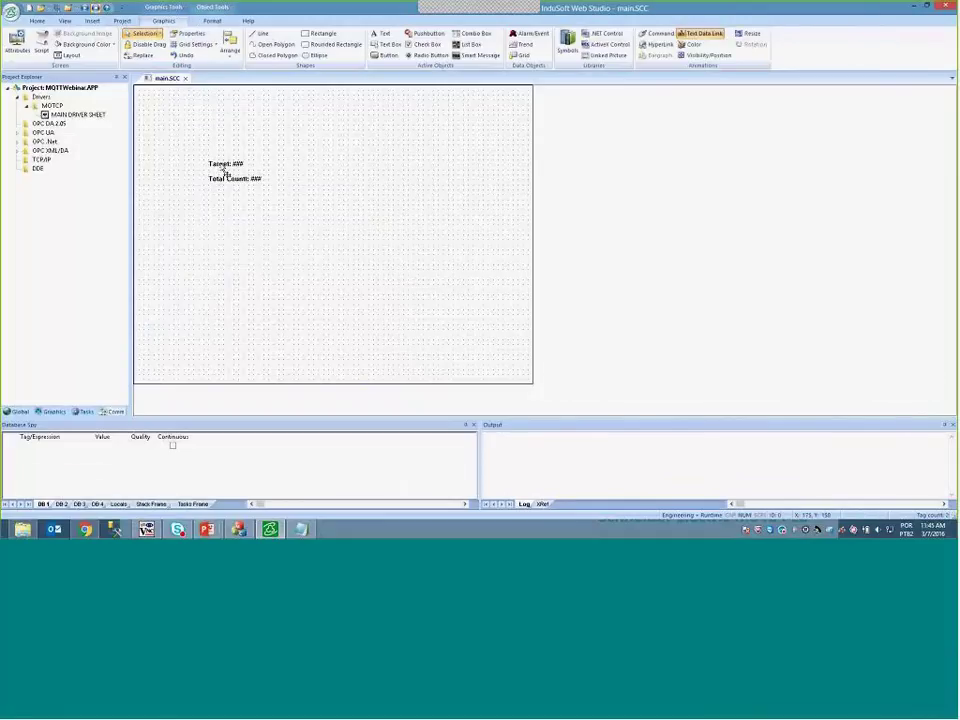
Duplicate the Target text above the two existing texts and link the copy to the tag Time
left_click(229, 164)
left_click_drag(229, 164, 259, 124)
double_click(263, 119)
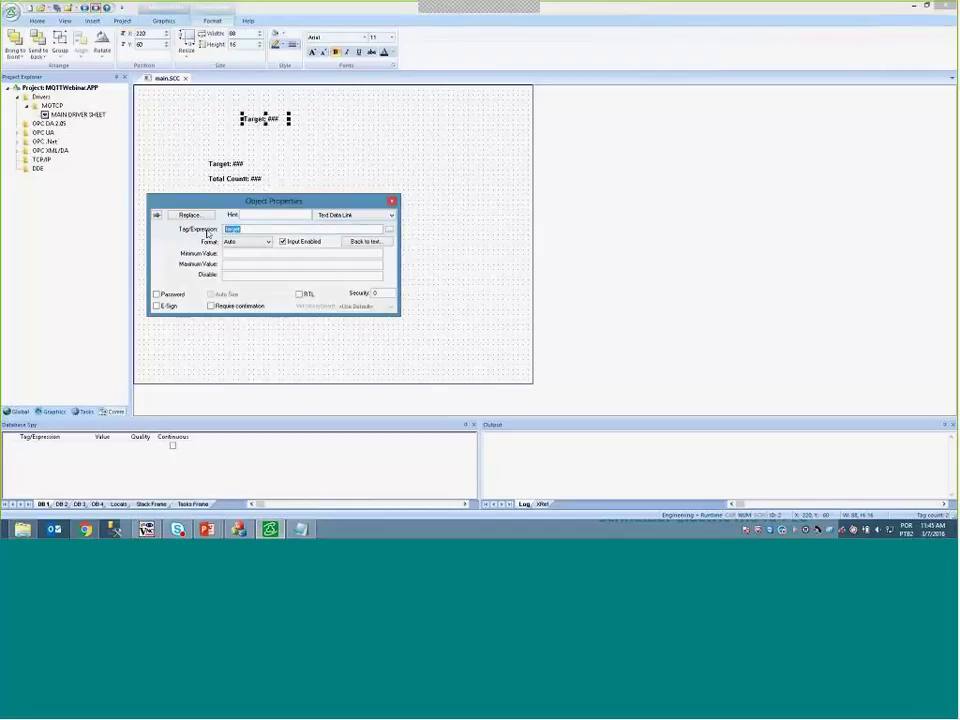
type("Time")
left_click(268, 181)
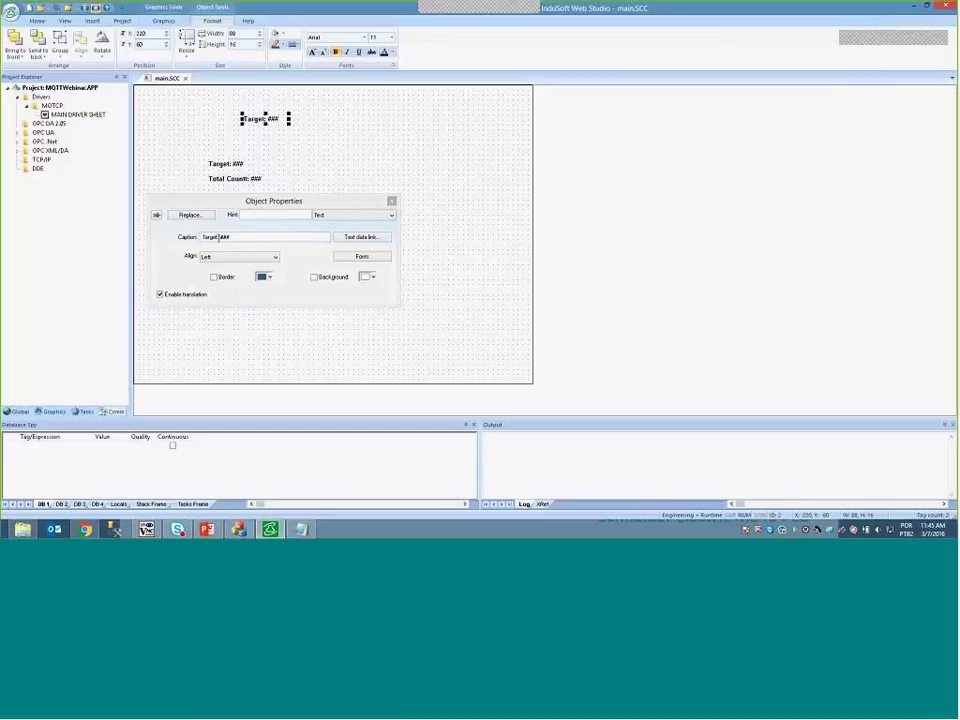
Change the time text's caption to "Hora:: ########" and shift it slightly to the right
left_click_drag(219, 237, 183, 237)
type("Hora:")
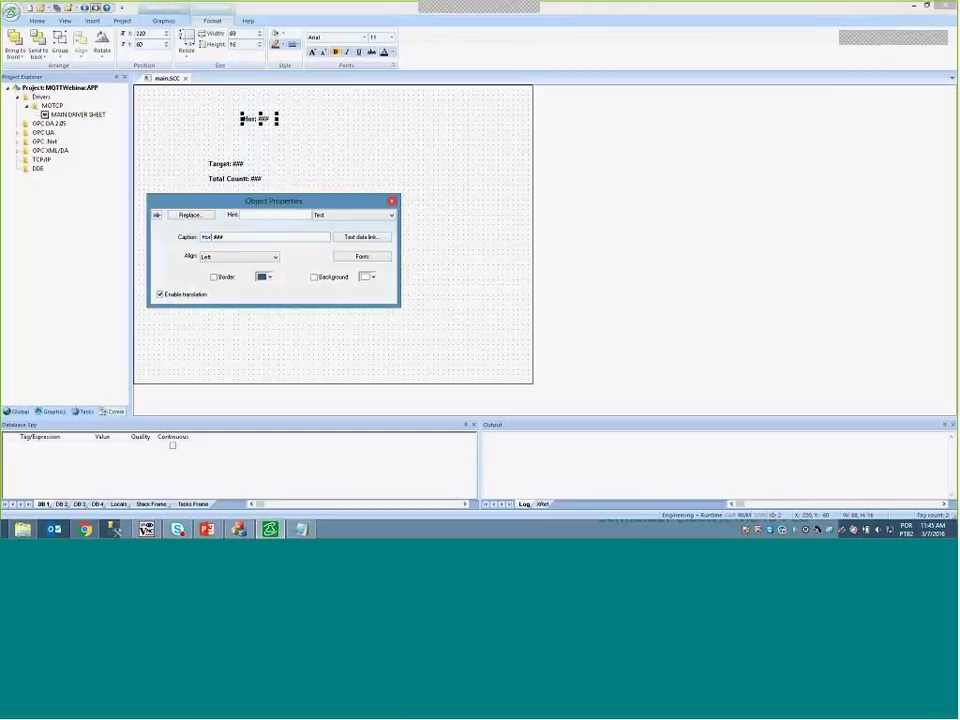
type(":")
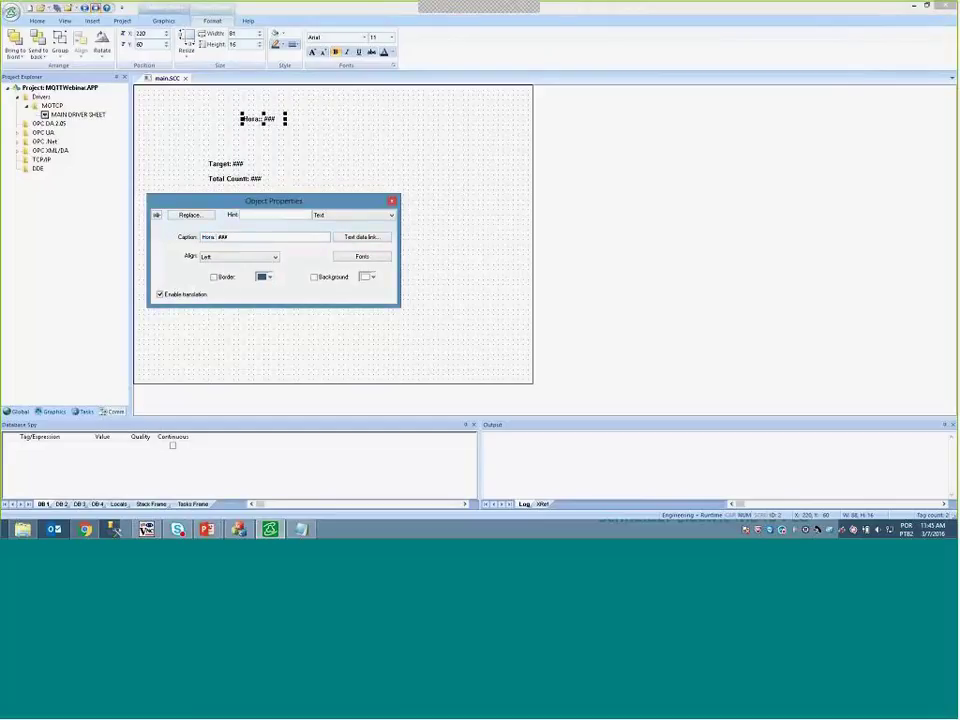
key("shift+Right")
type("####")
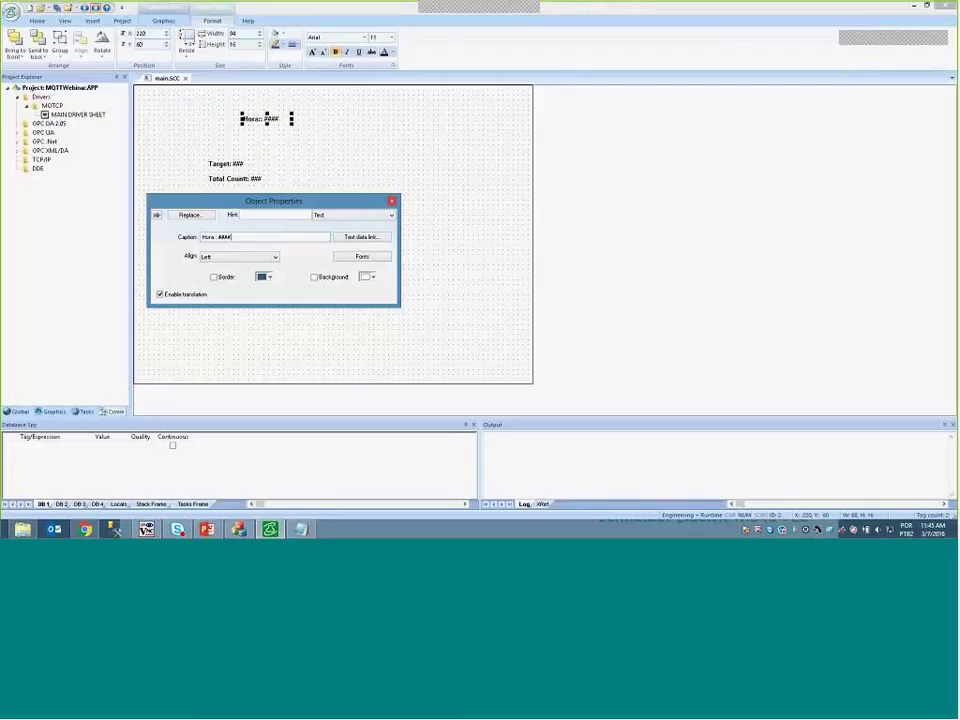
left_click(476, 184)
double_click(268, 121)
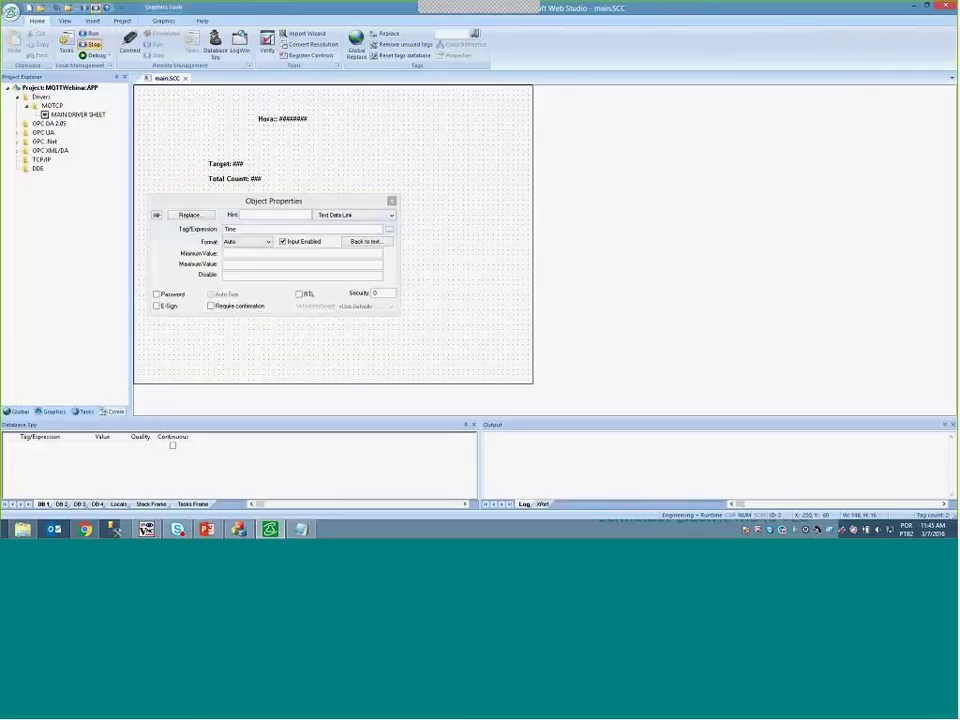
left_click(439, 283)
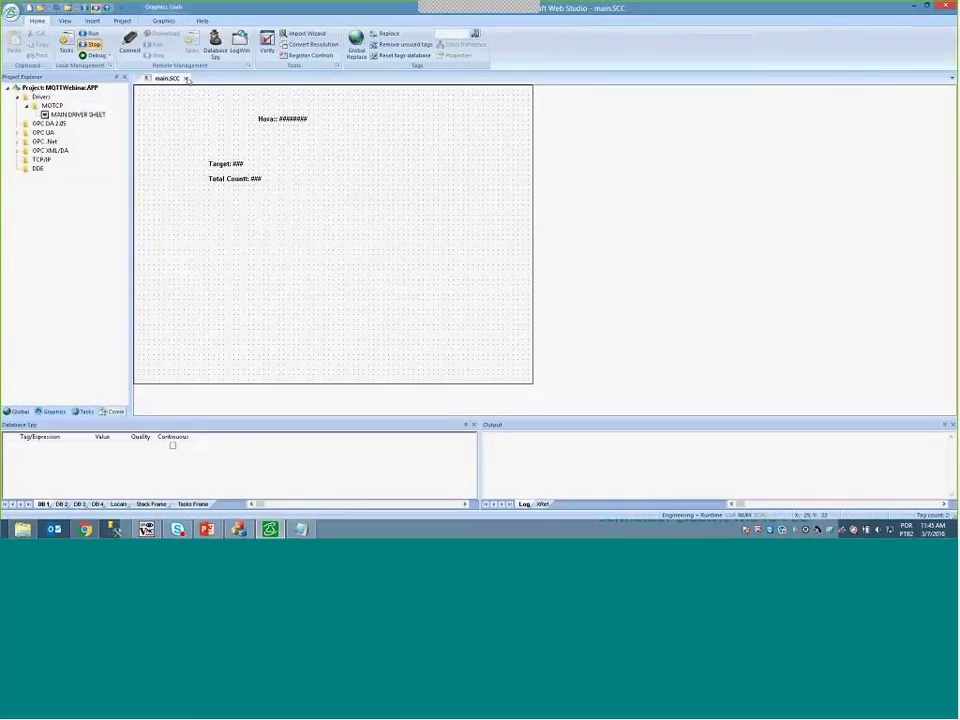
Save and close the main screen, then run the project locally
left_click(185, 78)
left_click(440, 300)
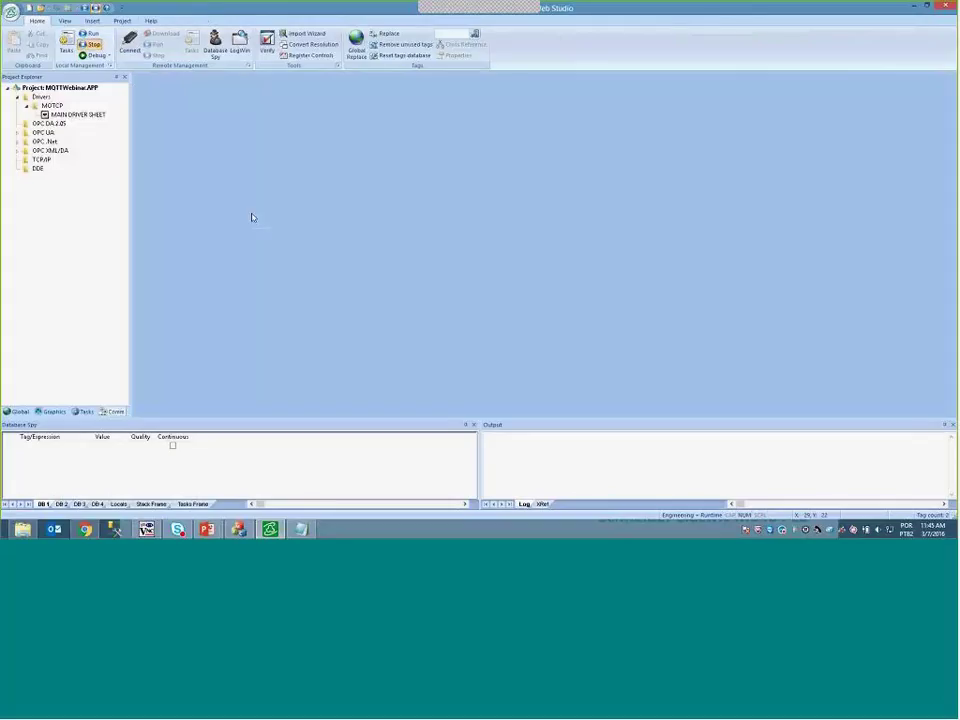
left_click(89, 34)
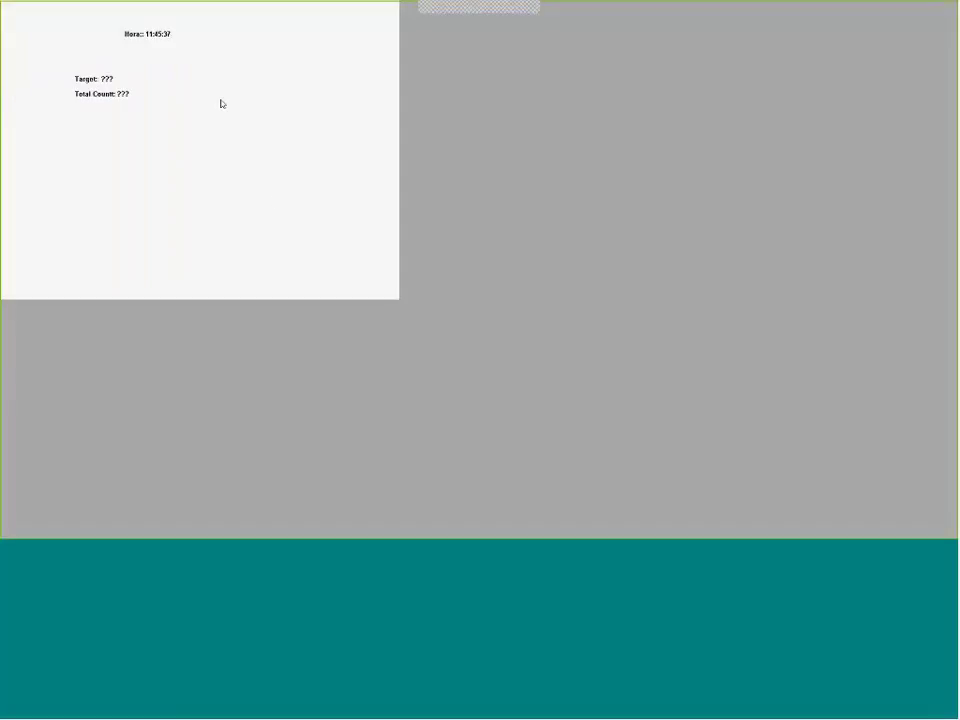
Check the time, Target and Total Count values on the runtime screen, then stop the project
key("alt+Tab")
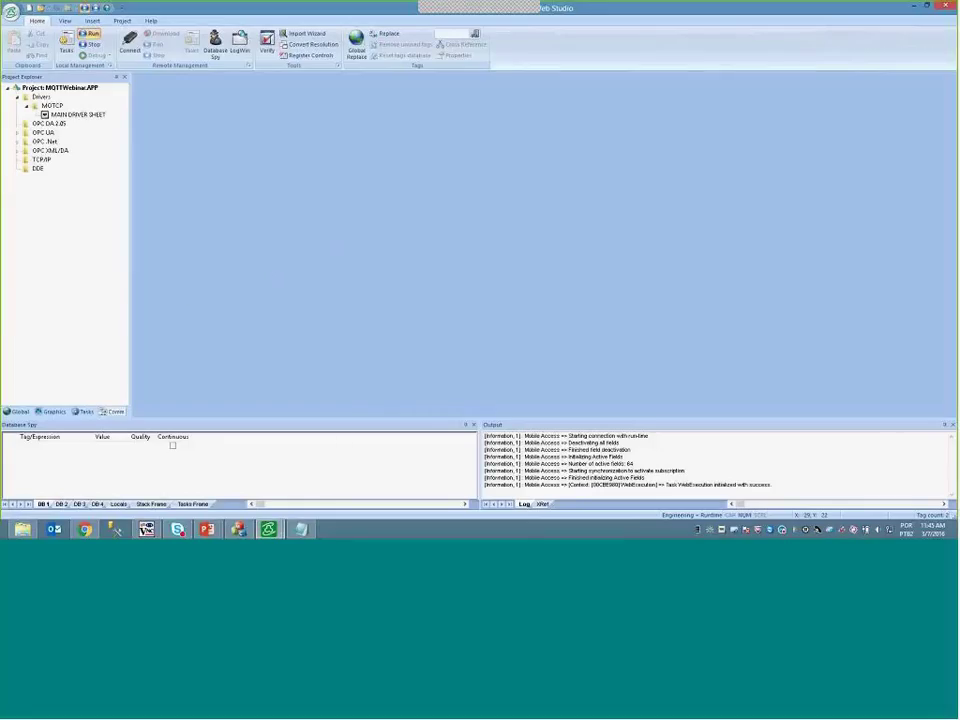
mouse_move(269, 530)
left_click(311, 506)
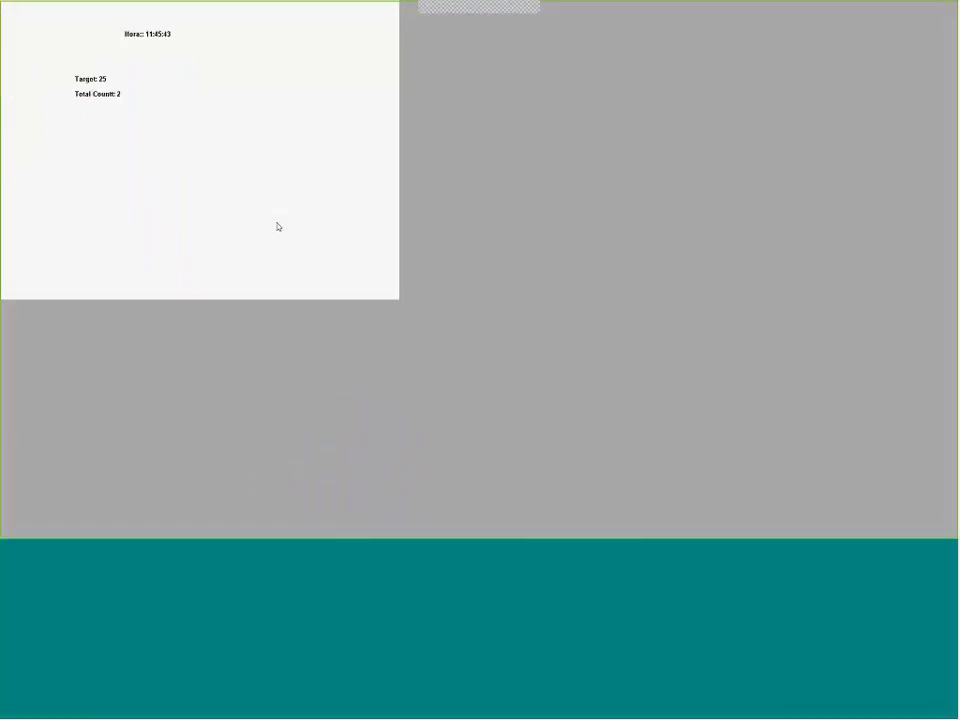
key("alt+Tab")
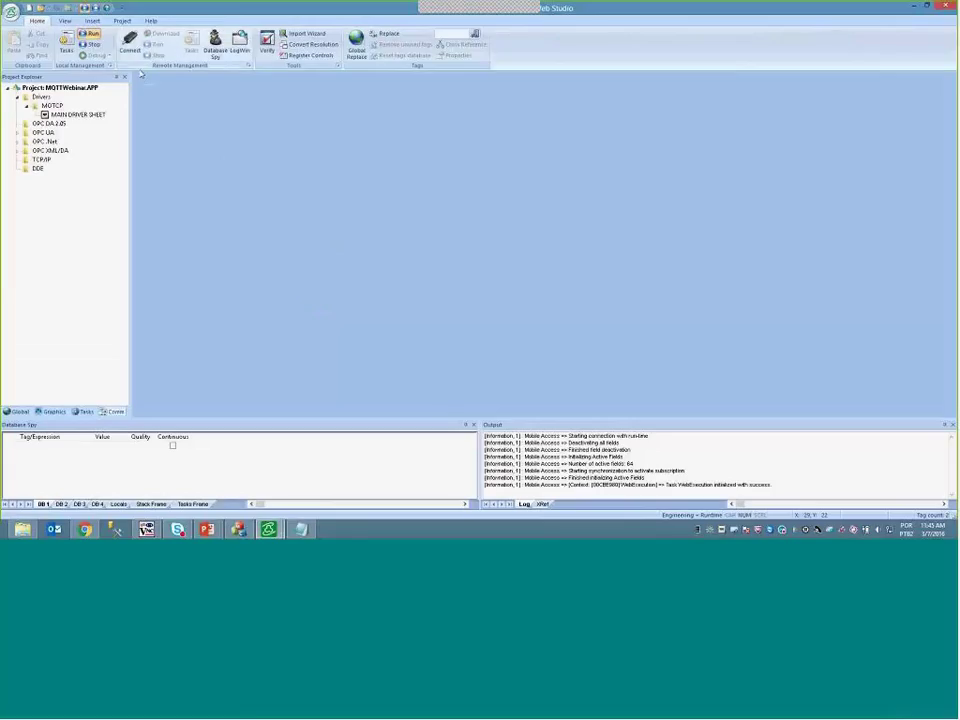
left_click(86, 46)
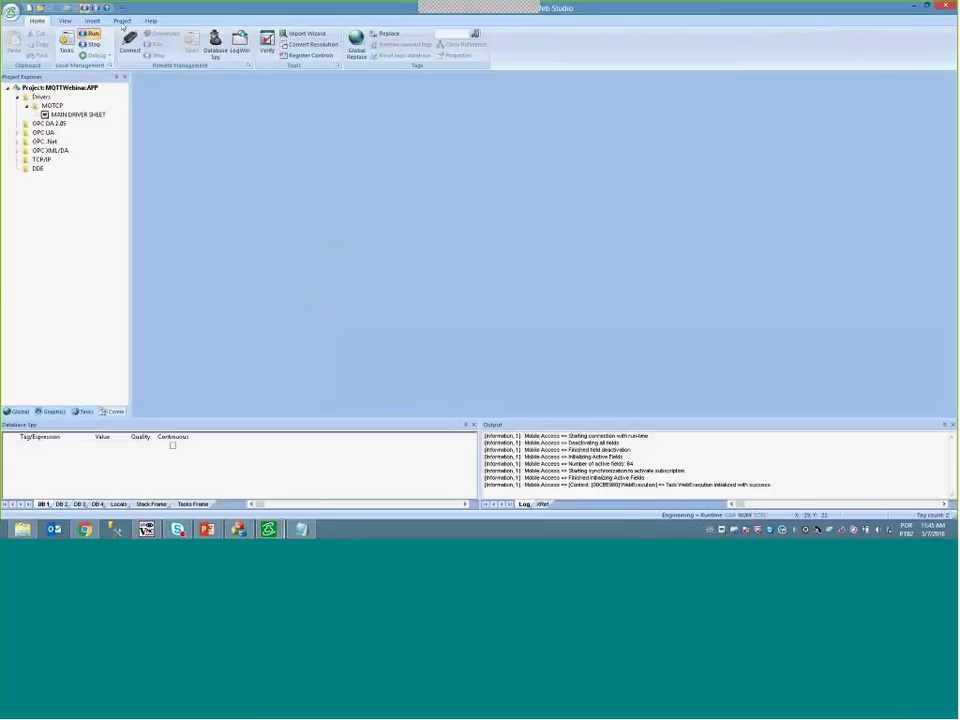
Enable the title bar in the project's viewer settings and run the project locally
left_click(122, 21)
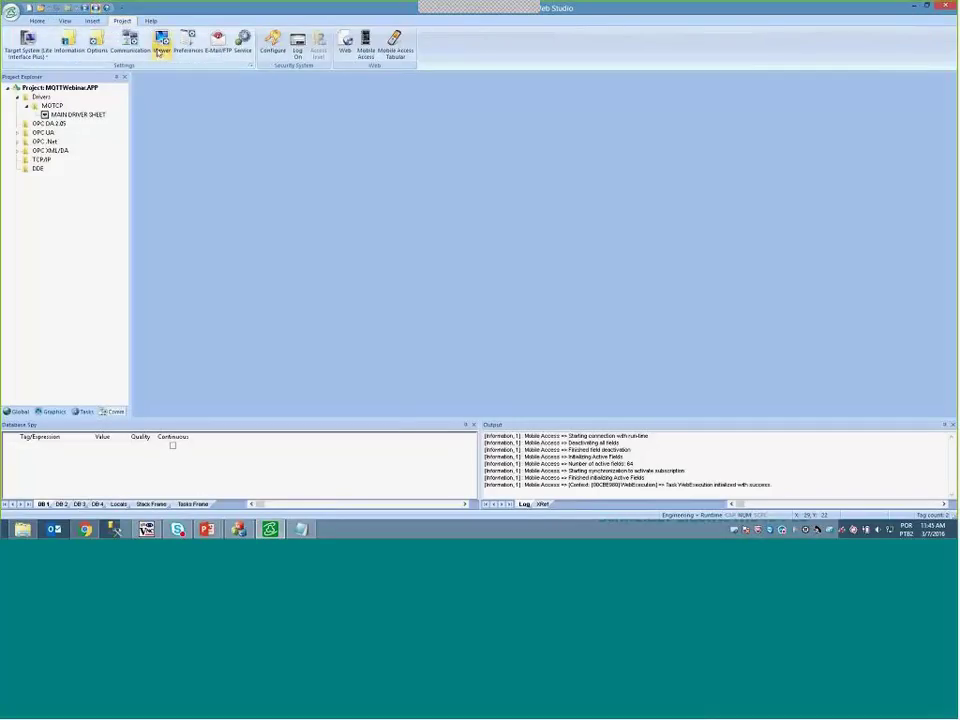
left_click(161, 40)
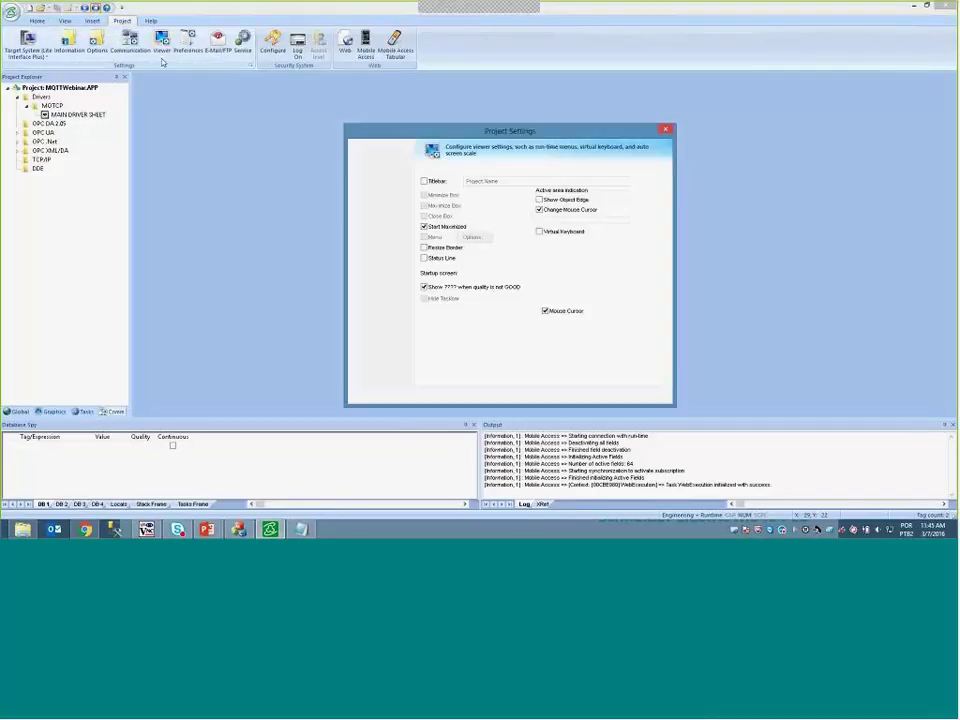
left_click(424, 181)
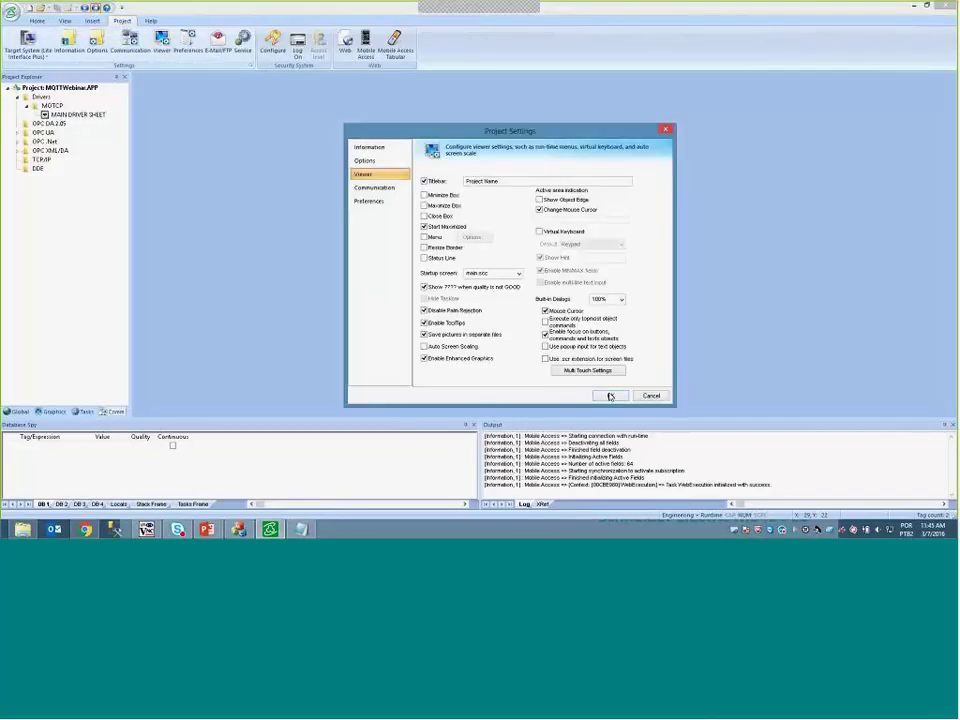
key("Return")
left_click(38, 21)
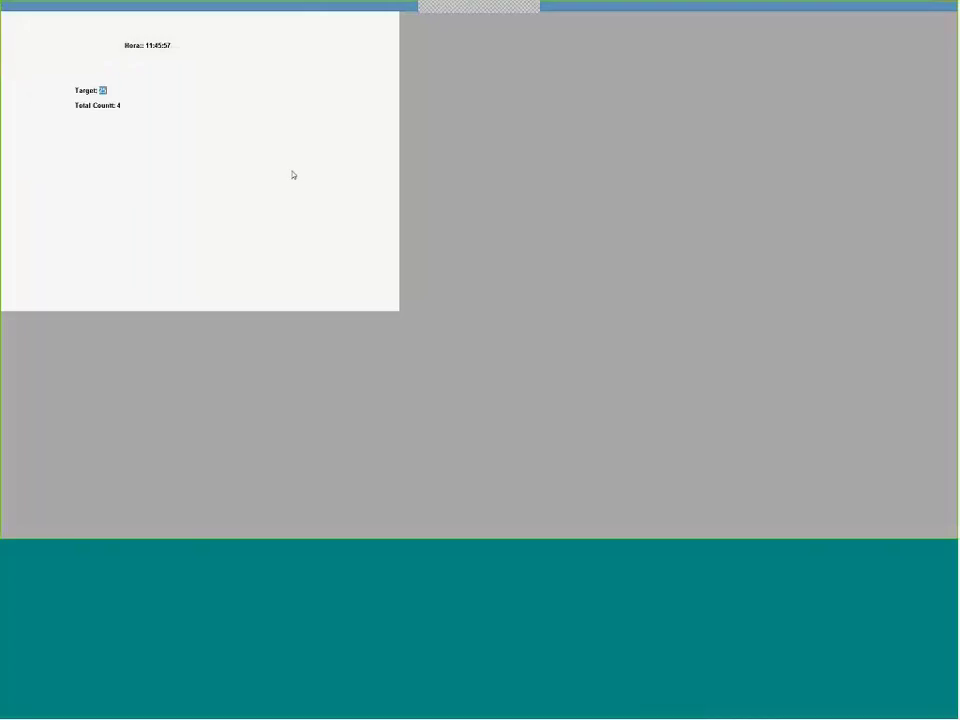
Restore the maximized runtime window to a smaller size and move it around to watch the time, Target and Total Count values
double_click(654, 11)
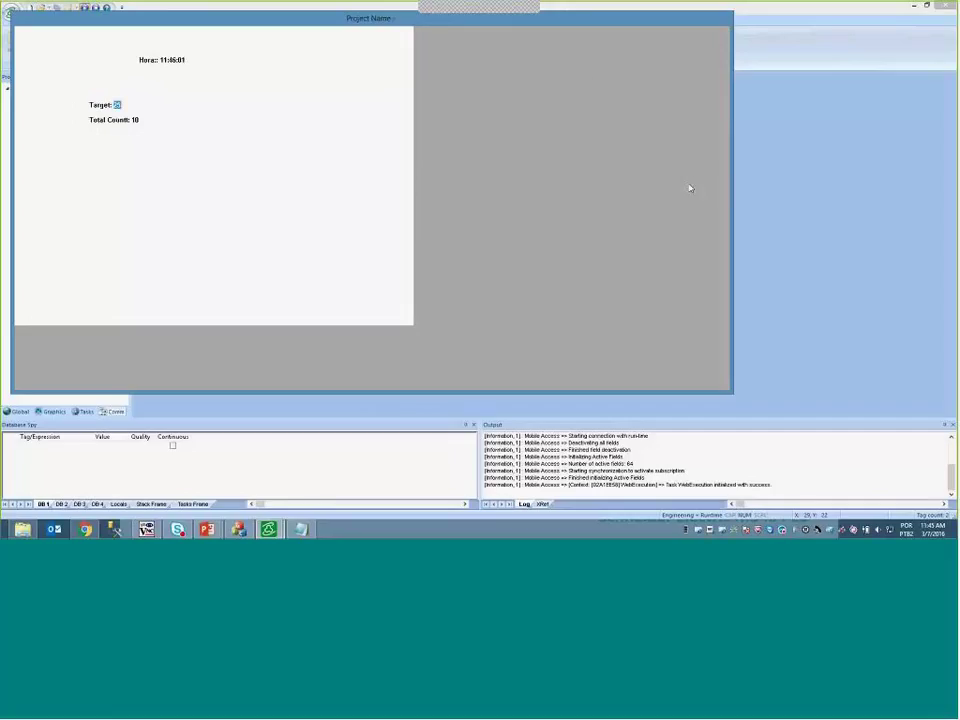
left_click_drag(377, 21, 486, 107)
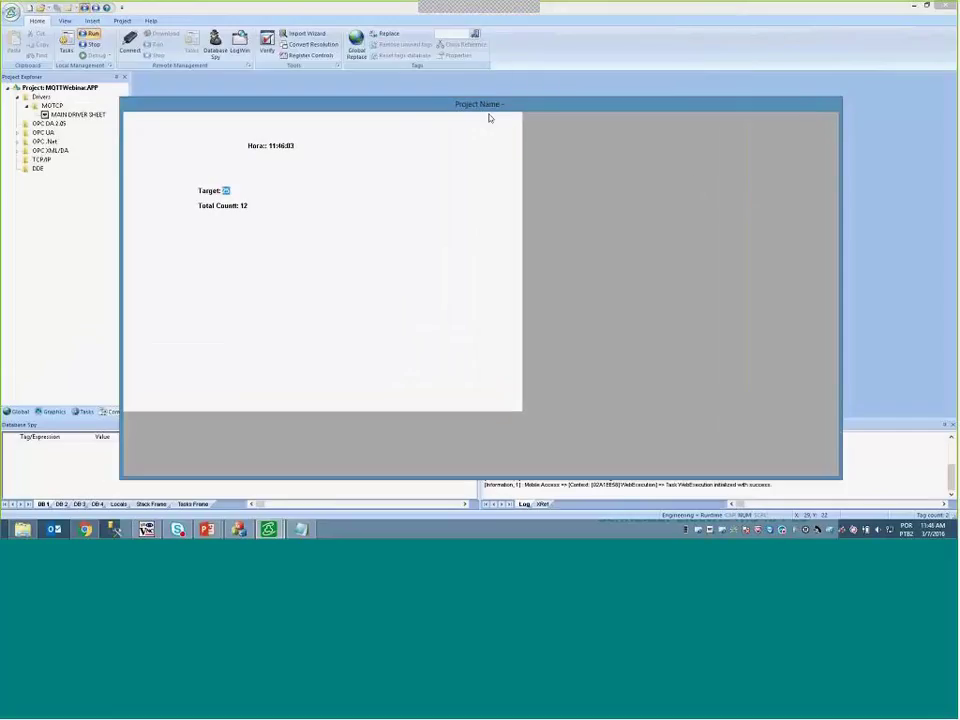
left_click_drag(629, 170, 654, 182)
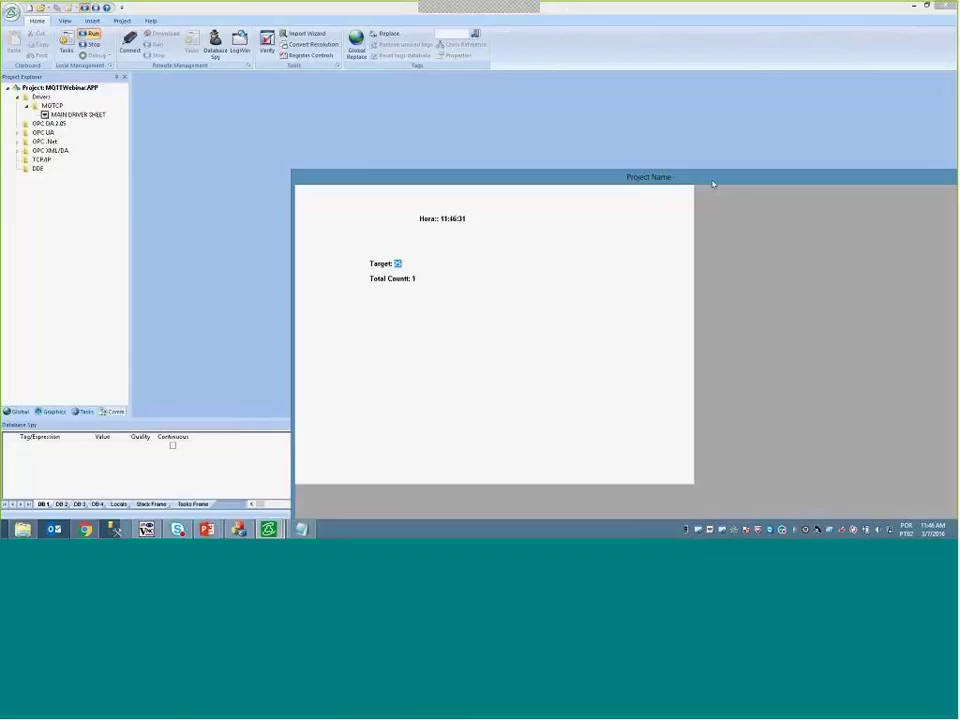
left_click_drag(714, 180, 463, 72)
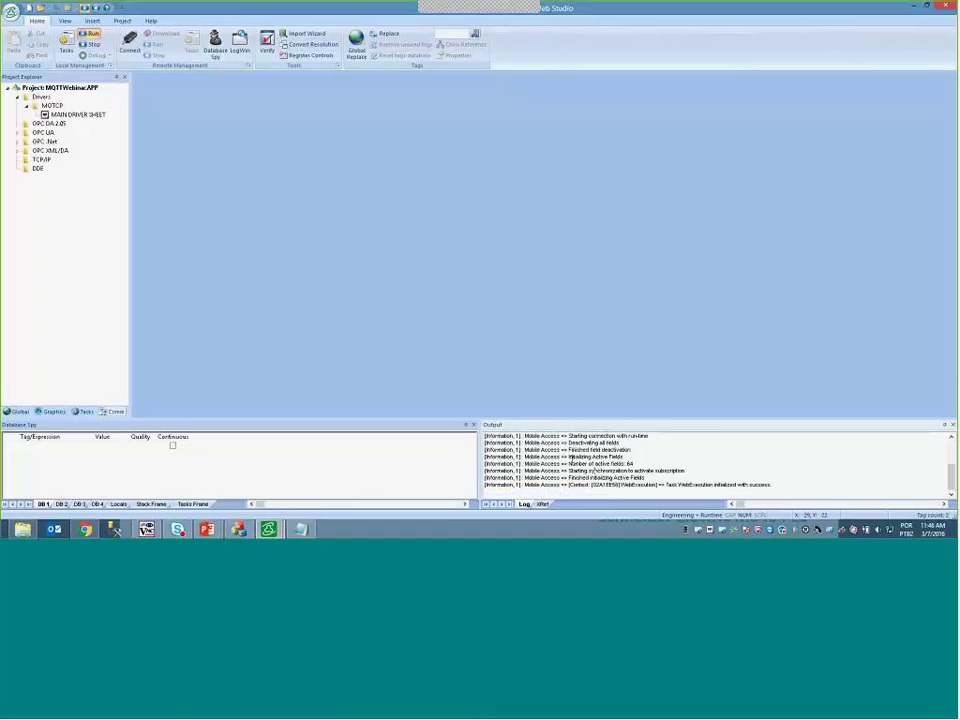
Enable field read command messages in the output log settings
right_click(568, 484)
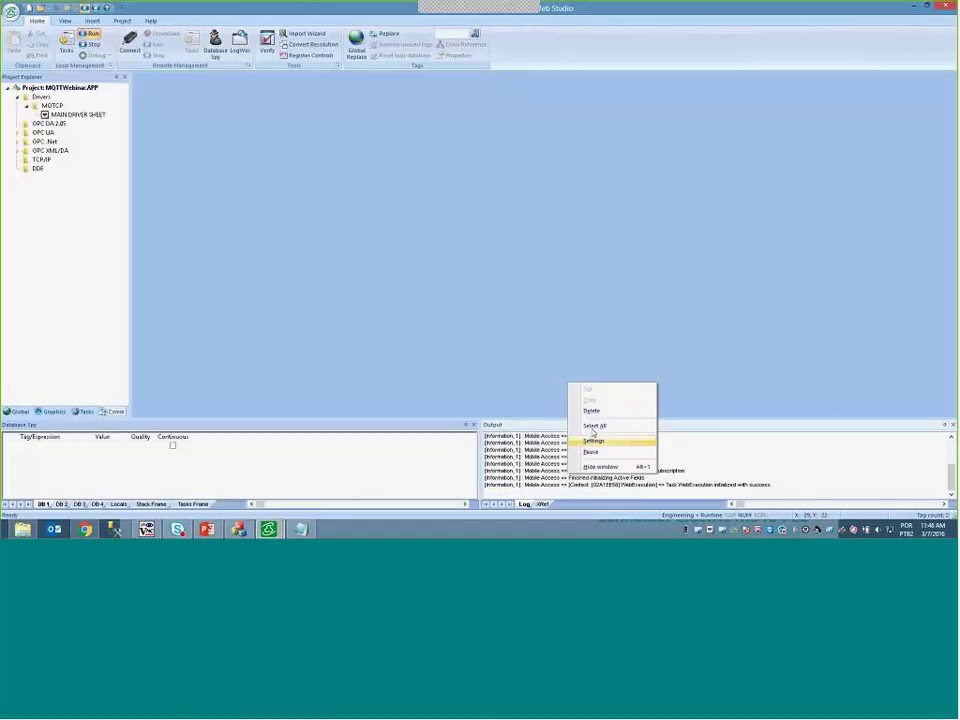
left_click(602, 443)
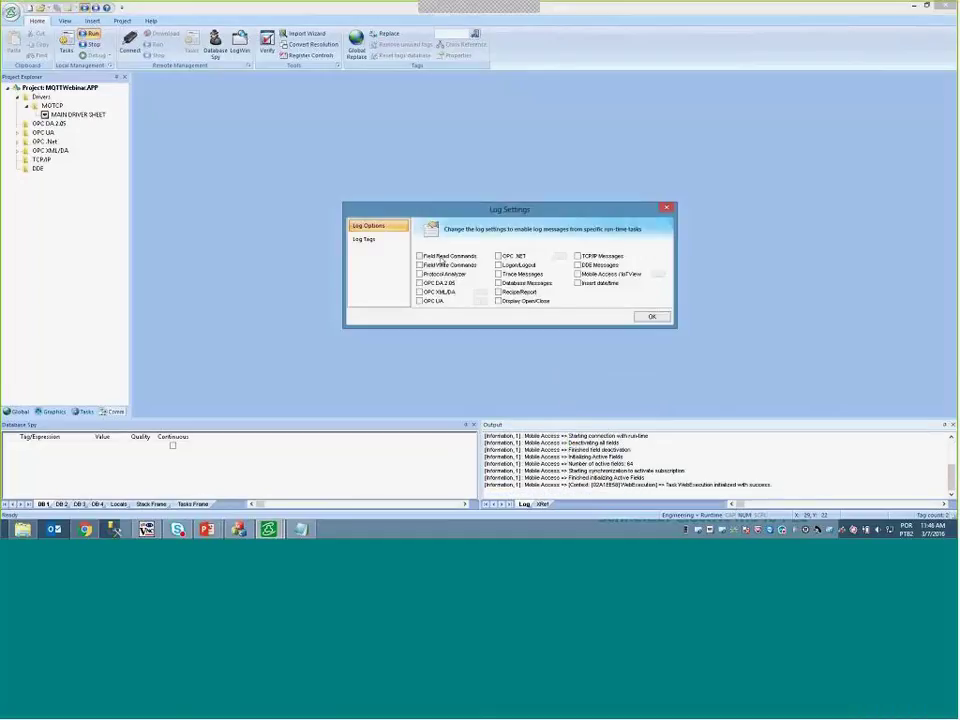
left_click(660, 318)
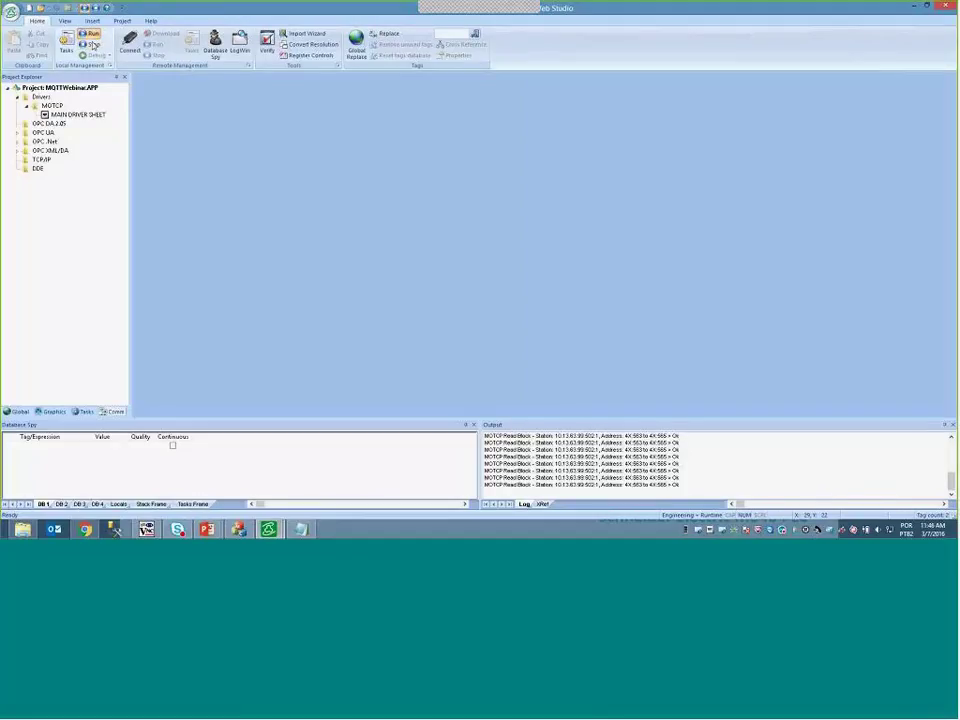
Enable the minimize, maximize and close boxes of the runtime window in the project's viewer settings
left_click(122, 21)
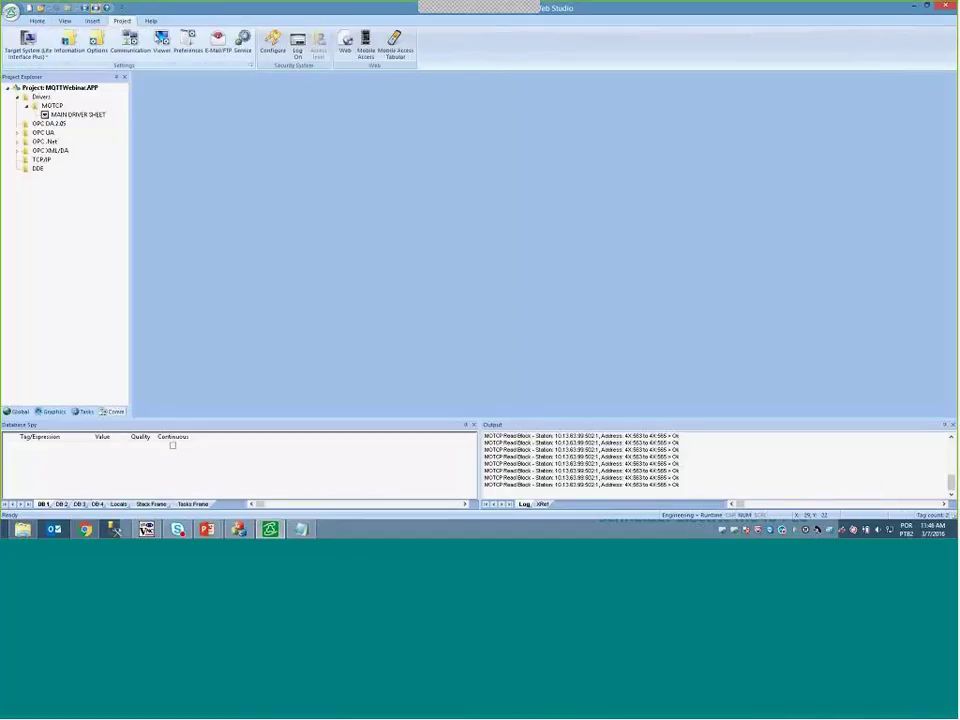
left_click(161, 42)
left_click(424, 195)
left_click(424, 205)
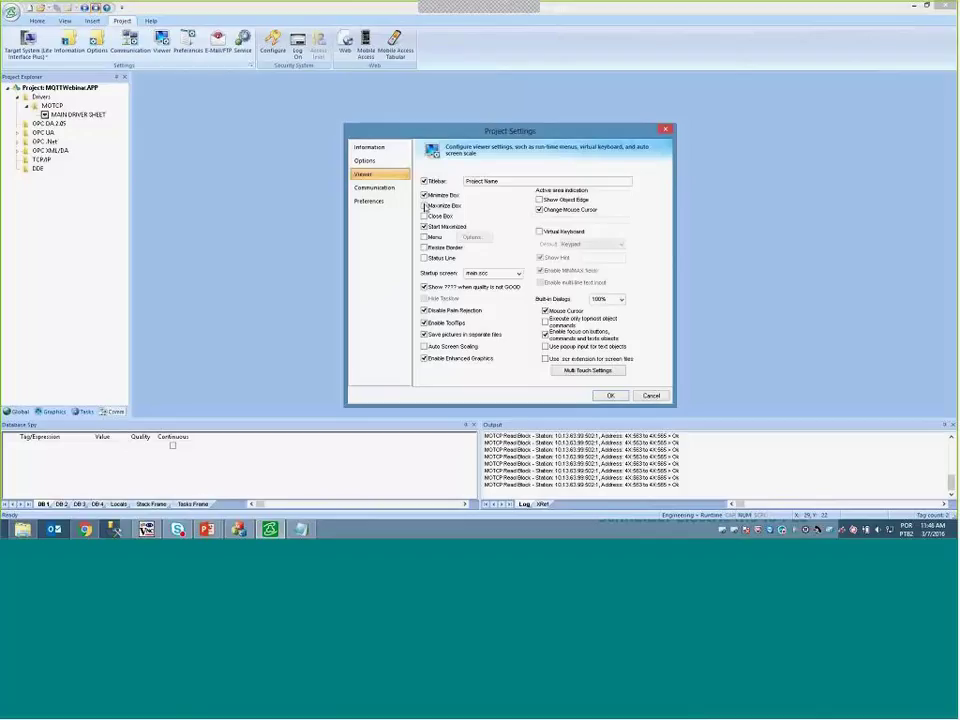
left_click(424, 216)
left_click(608, 395)
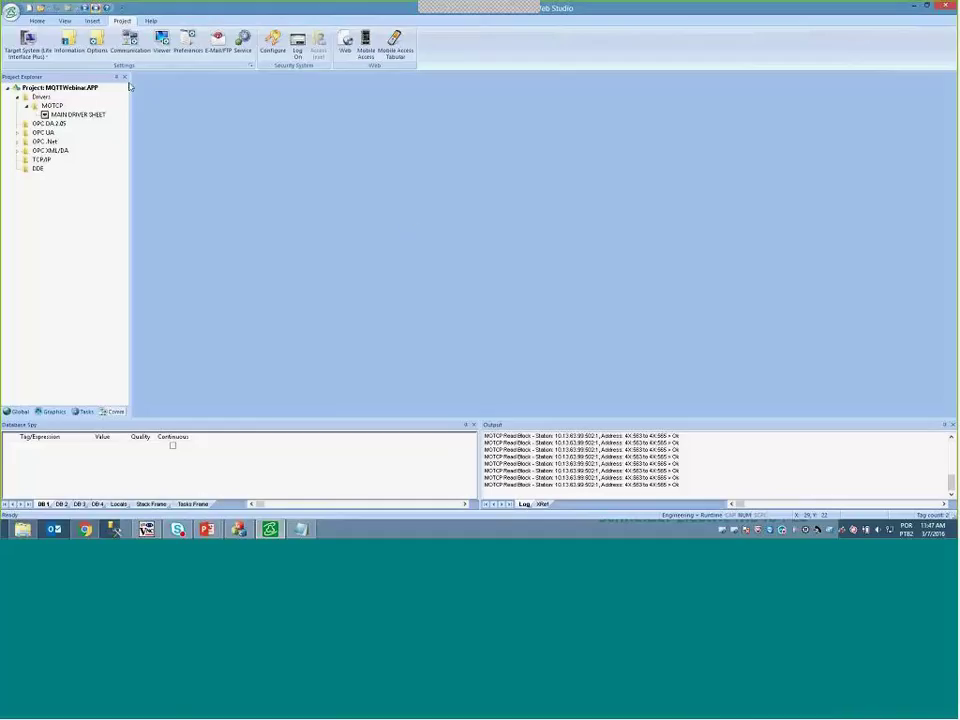
Try to add the MQTT driver to the project's communication drivers
right_click(45, 98)
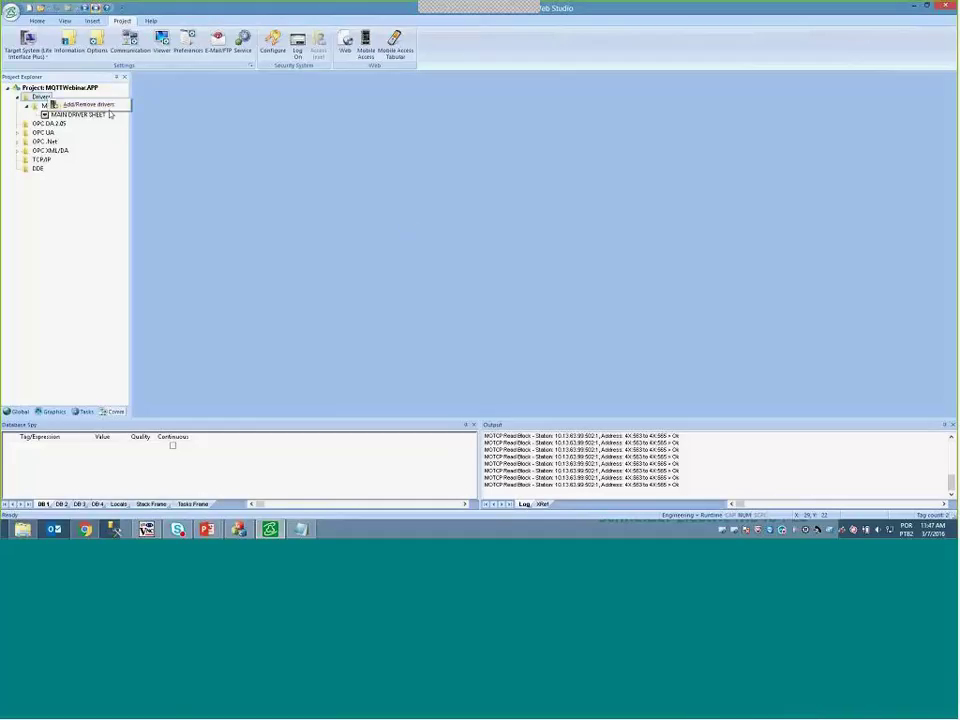
left_click(115, 106)
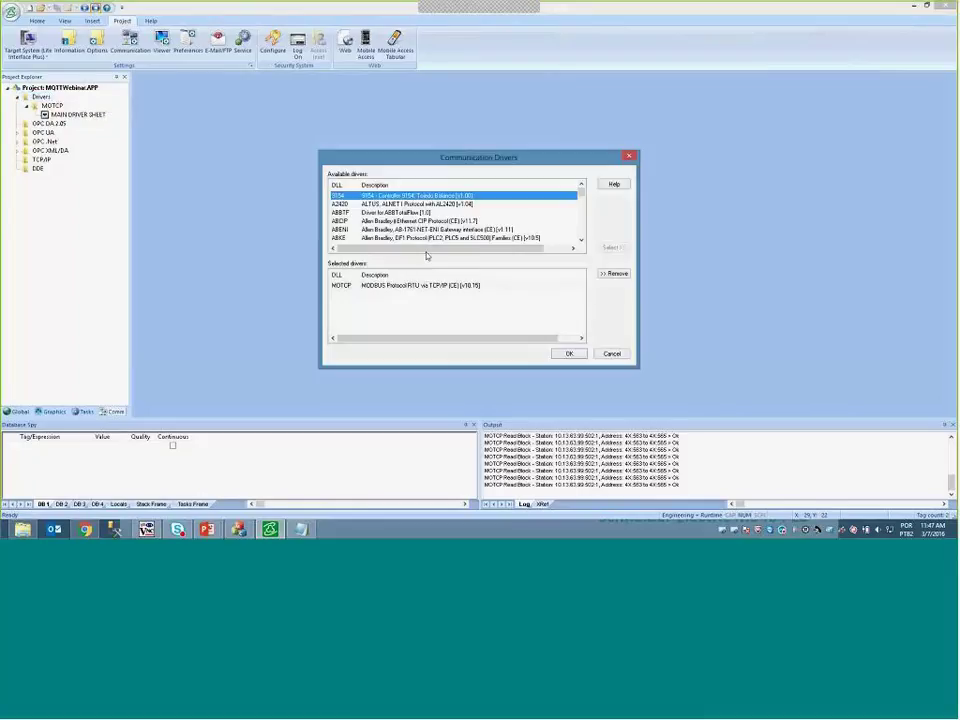
left_click(420, 238)
type("mqtt")
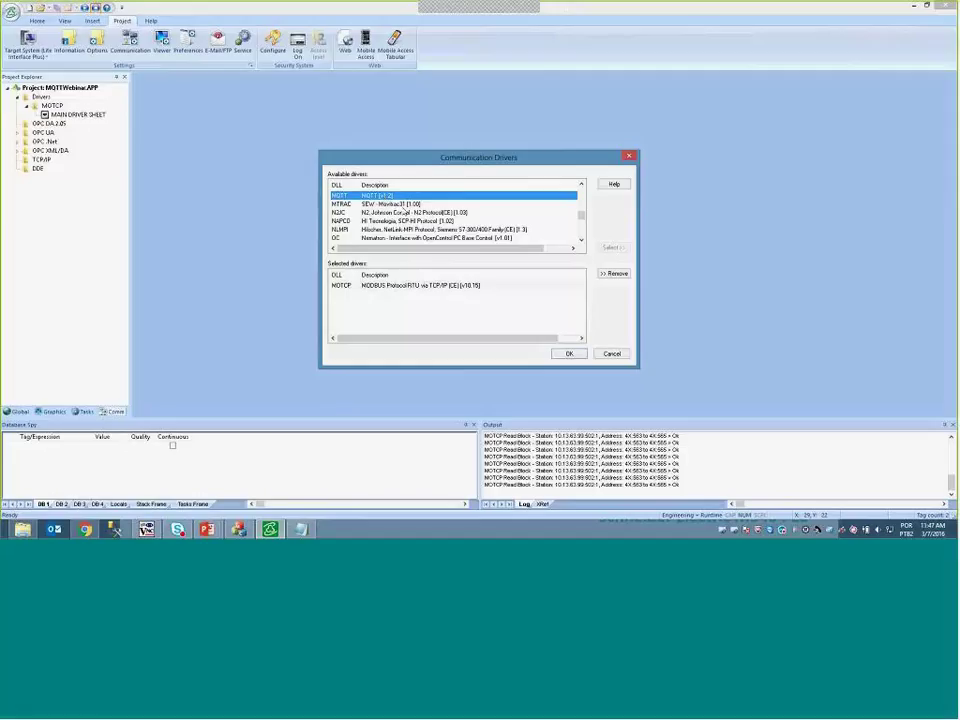
left_click(568, 354)
Change the project's target system to the embedded Standard type and add the MQTT communication driver next to MOTCP
left_click(28, 45)
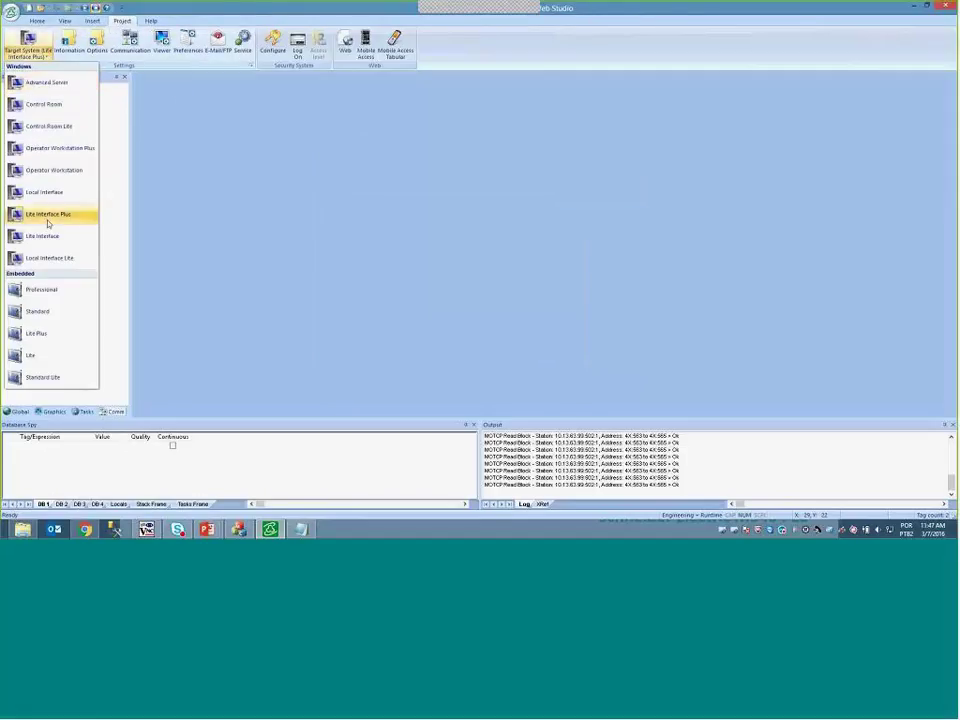
left_click(52, 312)
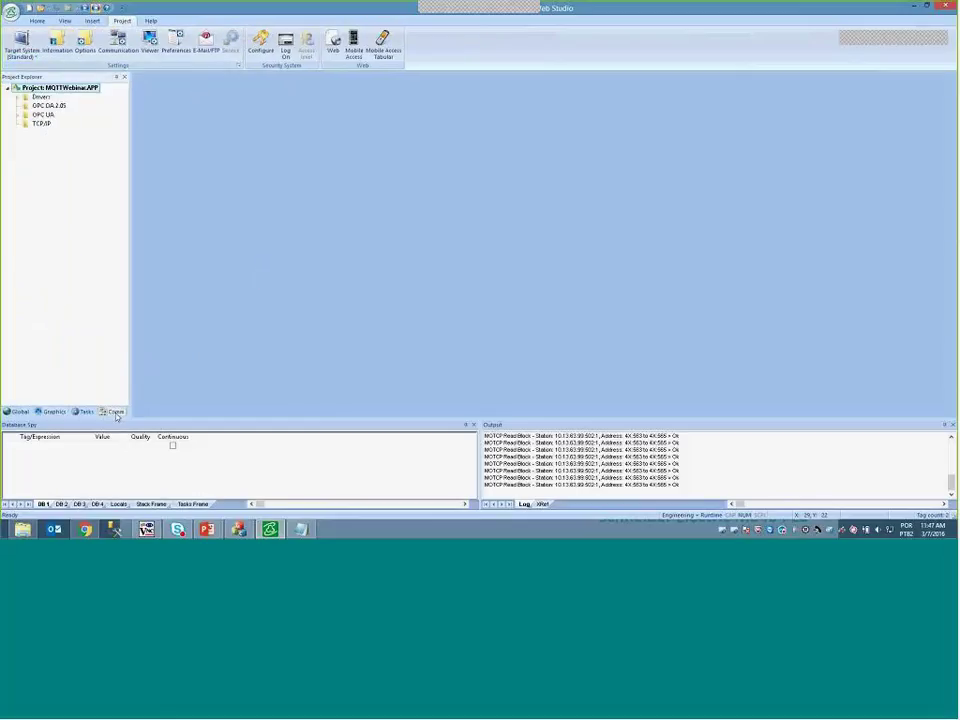
left_click(40, 96)
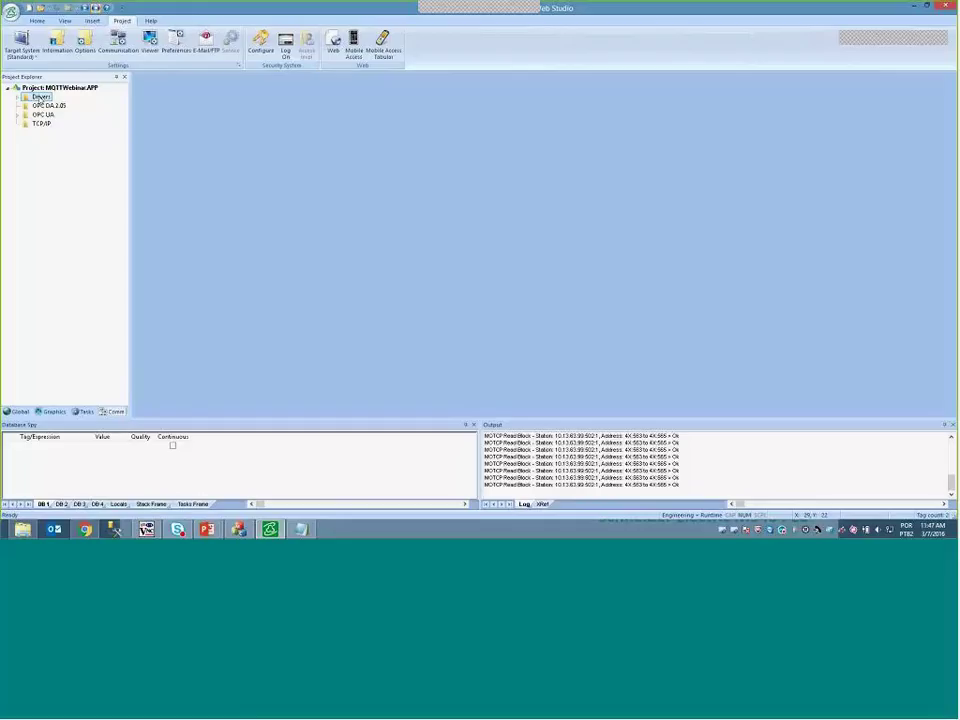
double_click(40, 97)
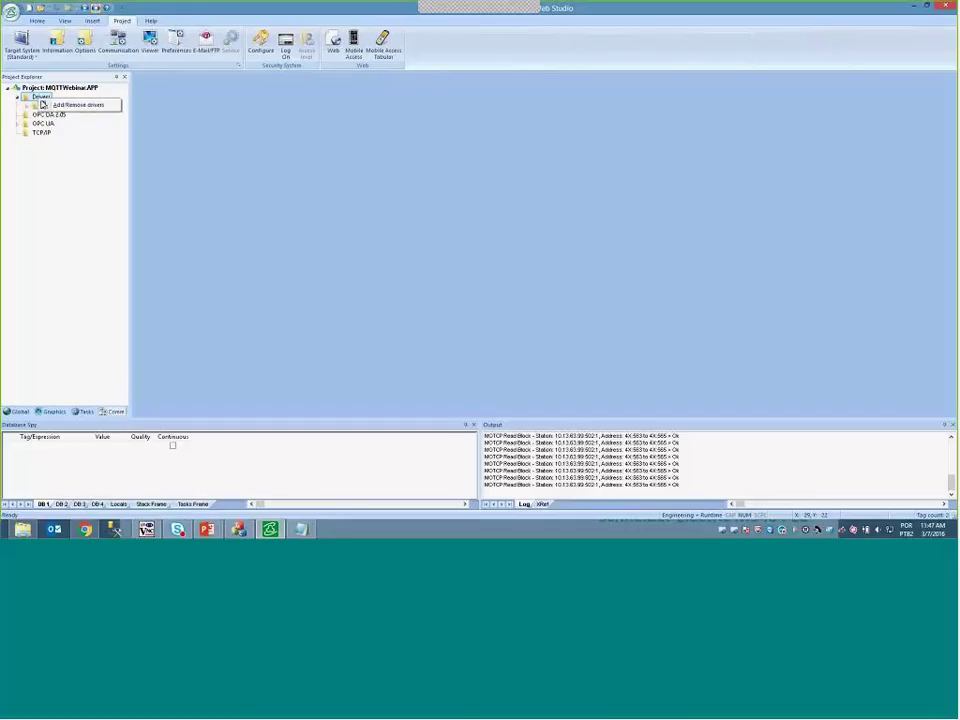
left_click(62, 104)
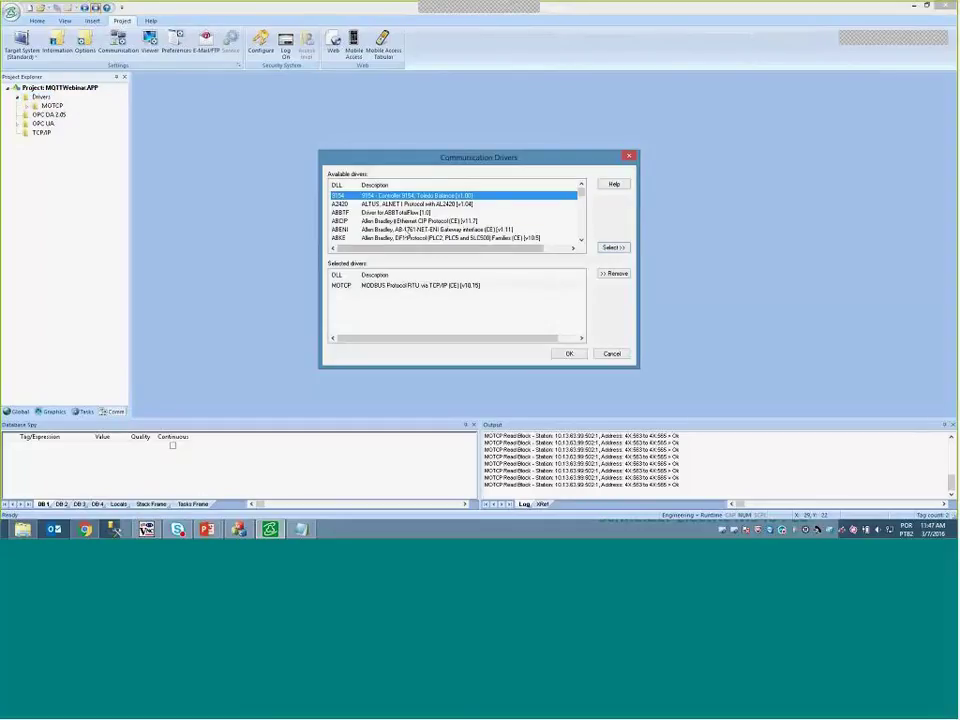
left_click(394, 230)
key("m")
key("q")
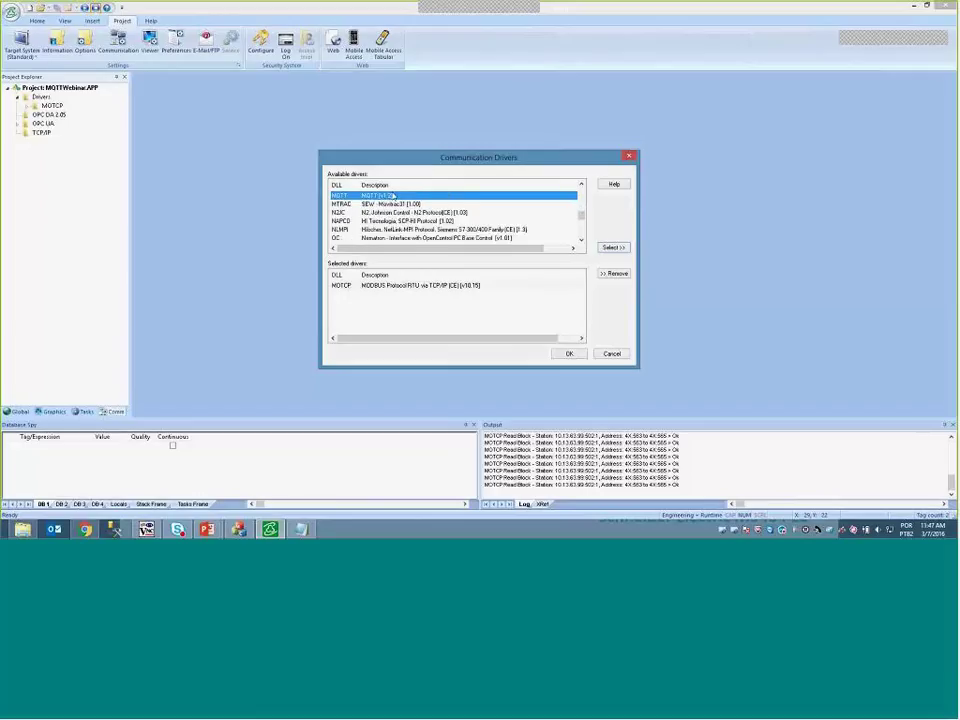
double_click(393, 195)
left_click(566, 354)
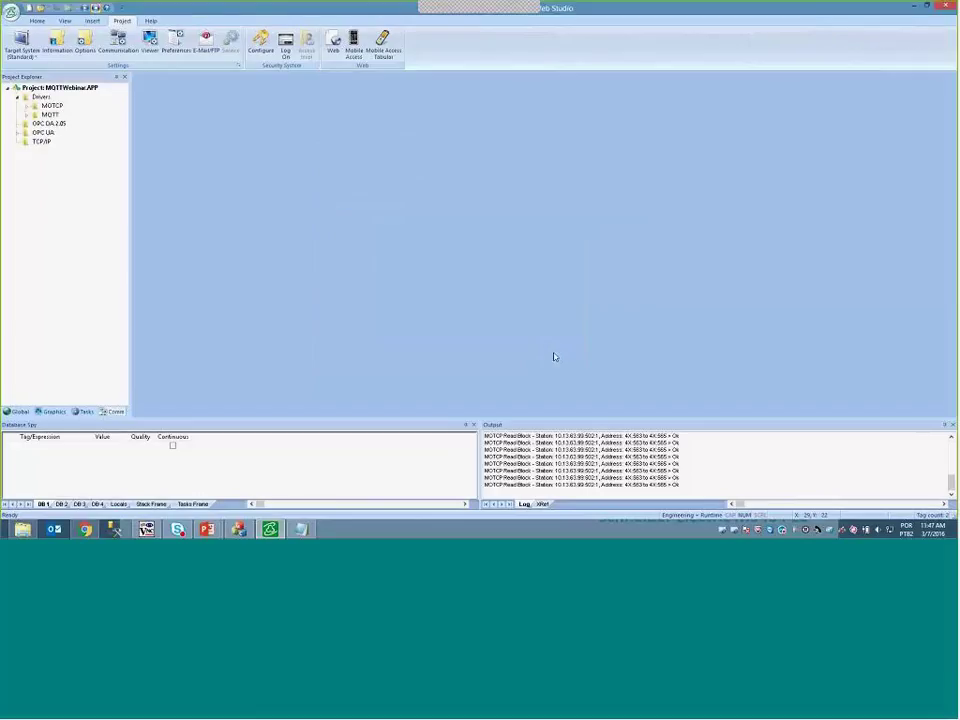
Open the recent project MQTT_Webinar_PM to check its target system, and return to the MQTTWebinar project
left_click(11, 12)
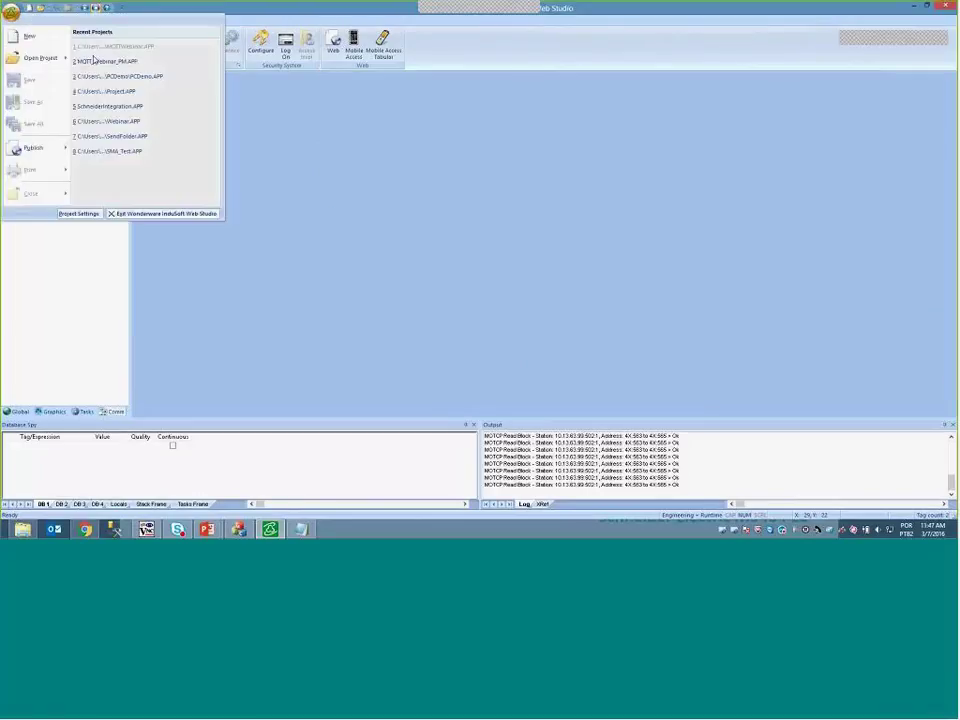
left_click(100, 61)
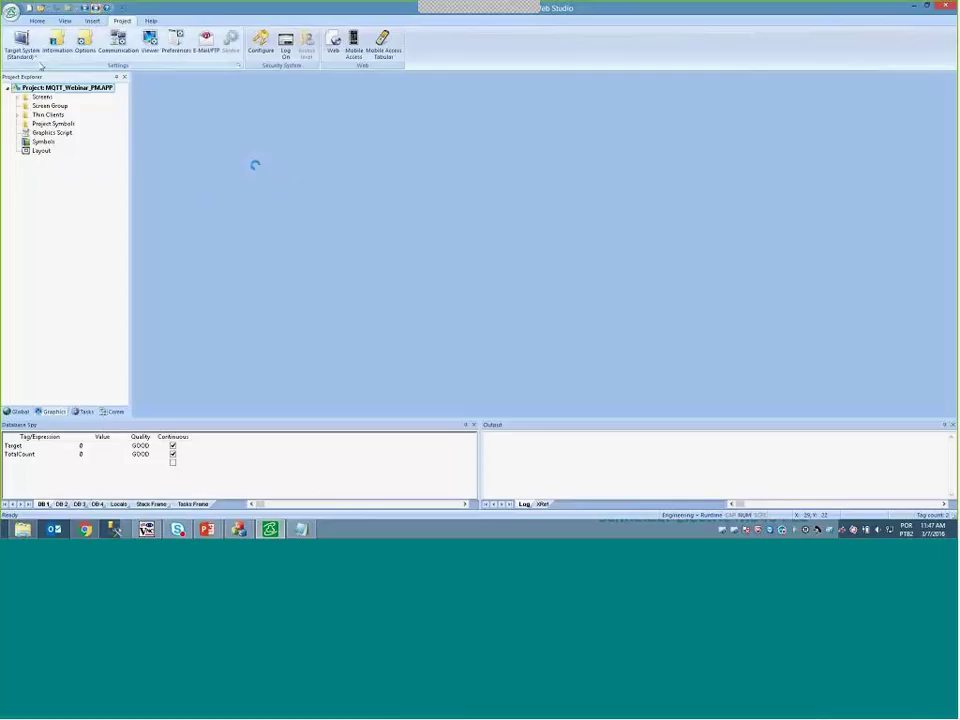
left_click(21, 45)
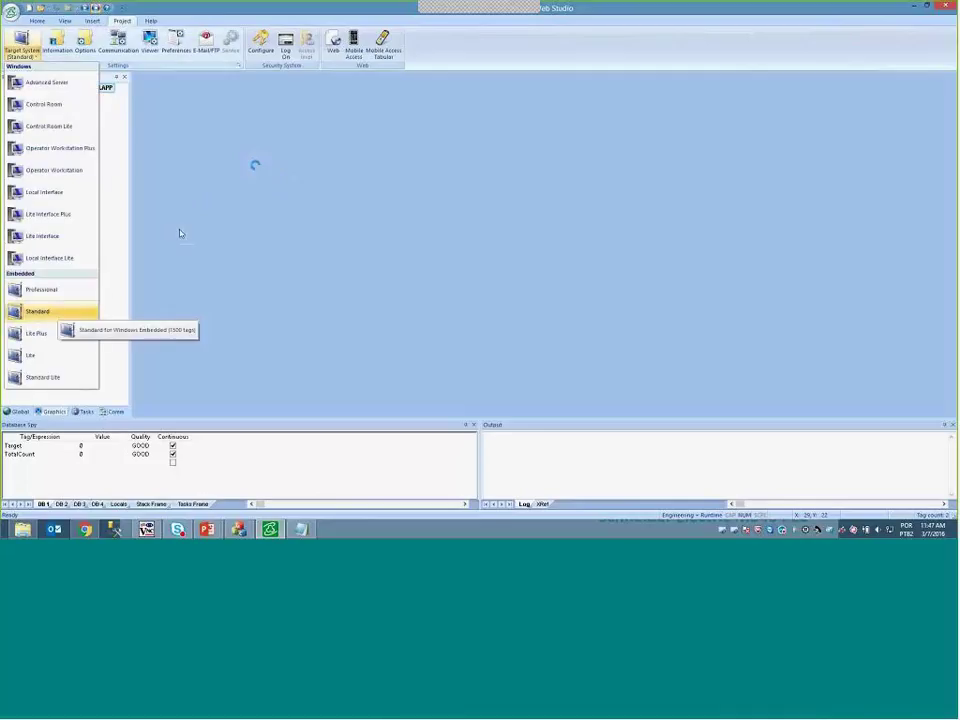
left_click(40, 311)
left_click(13, 15)
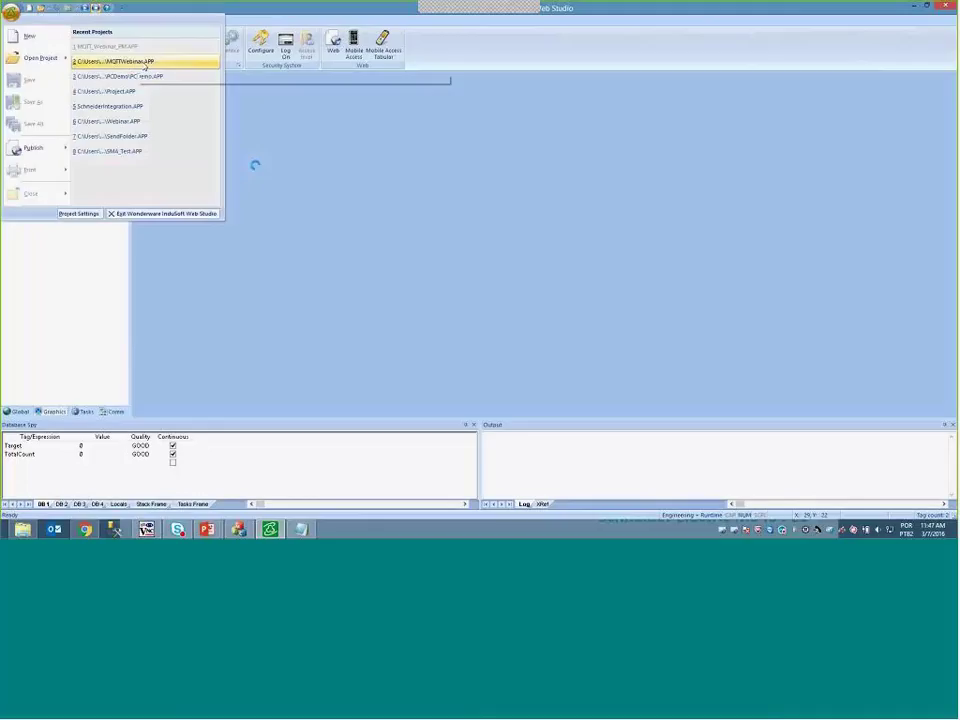
left_click(146, 66)
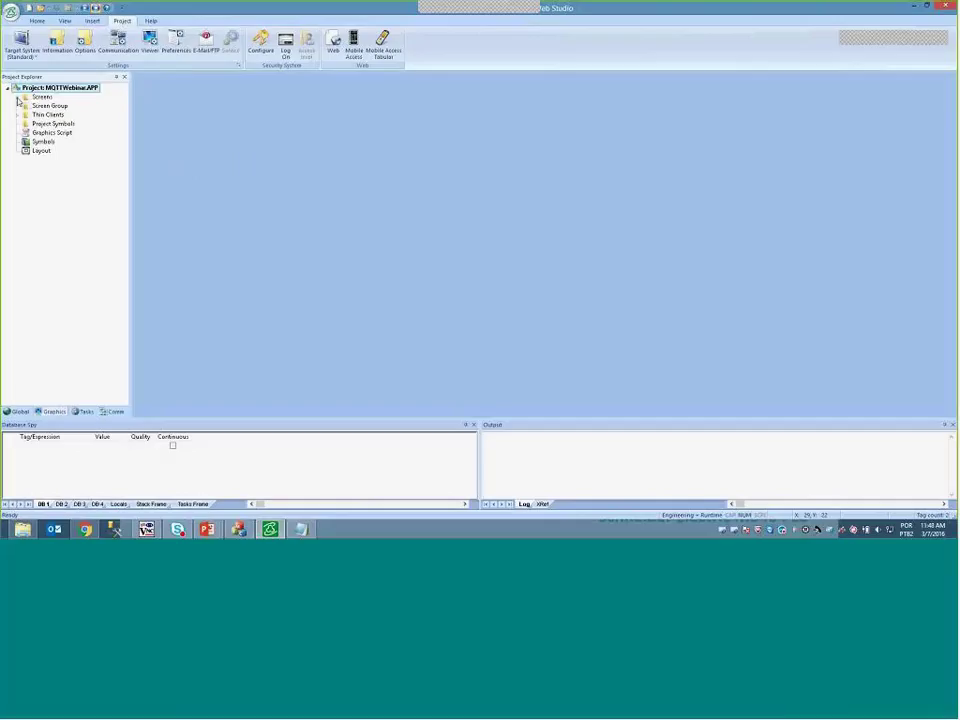
Read the product and project details in the support information of MQTT_Webinar_PM, and reopen the MQTTWebinar project
left_click(11, 12)
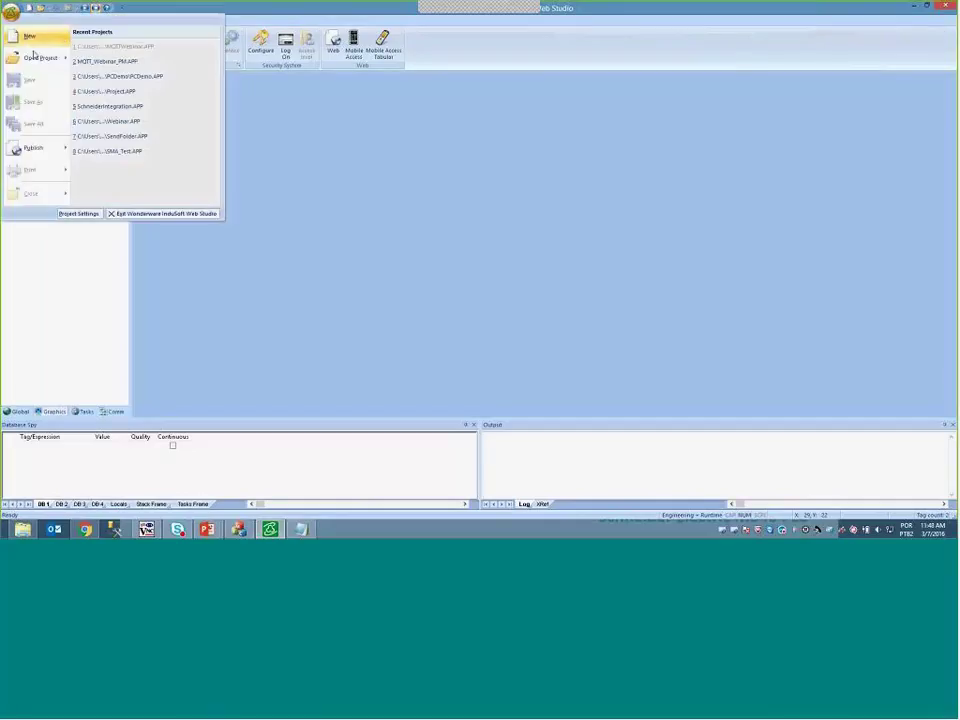
left_click(105, 61)
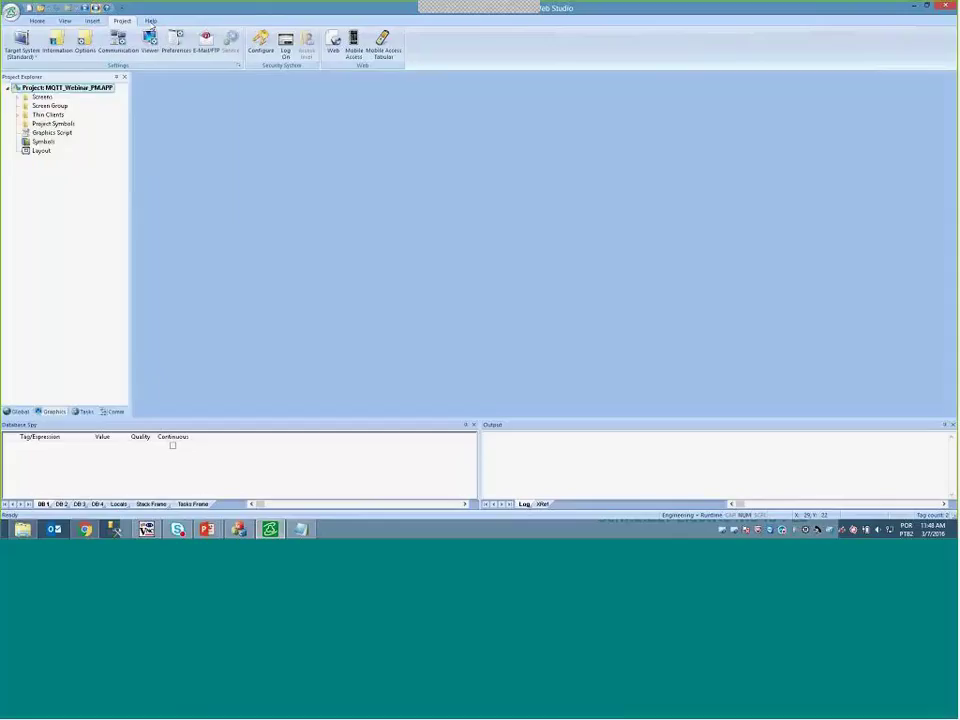
left_click(151, 20)
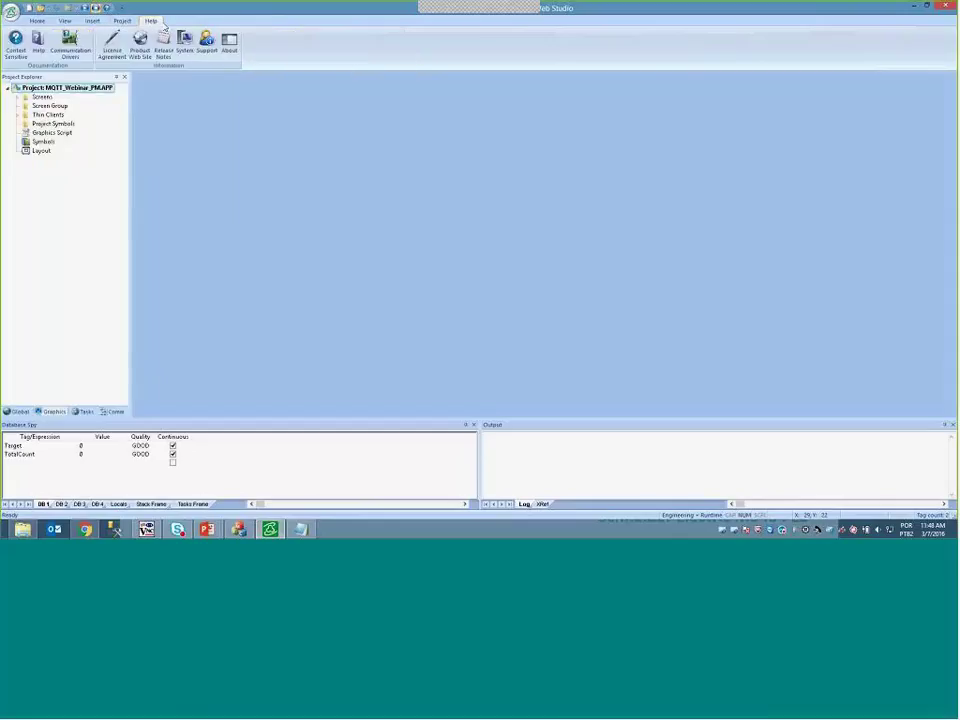
left_click(211, 50)
left_click_drag(633, 236, 635, 290)
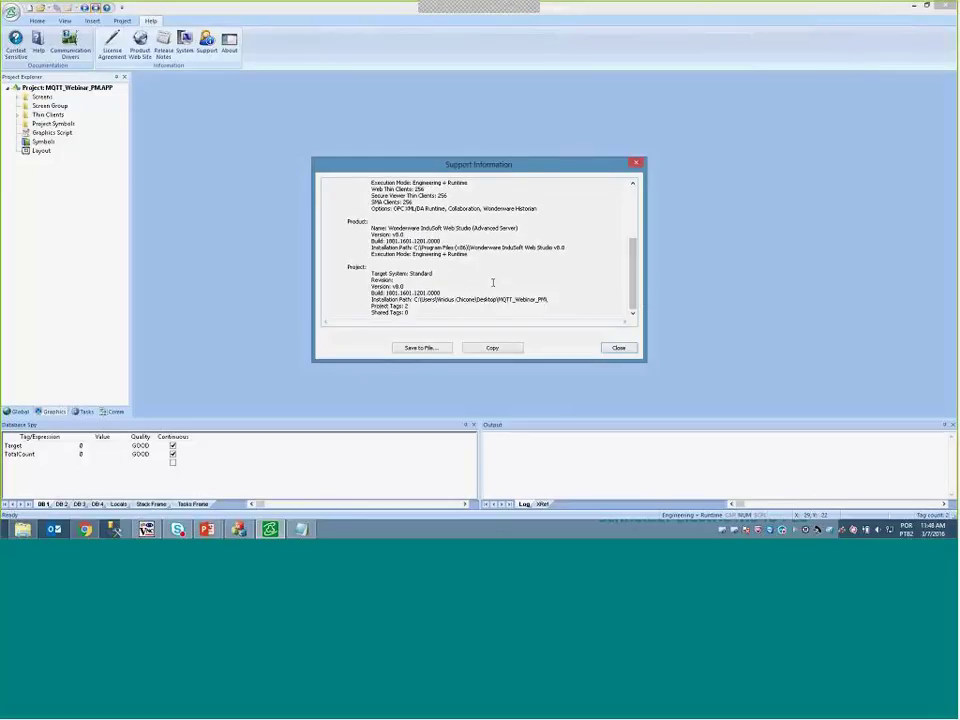
left_click(618, 348)
left_click(11, 12)
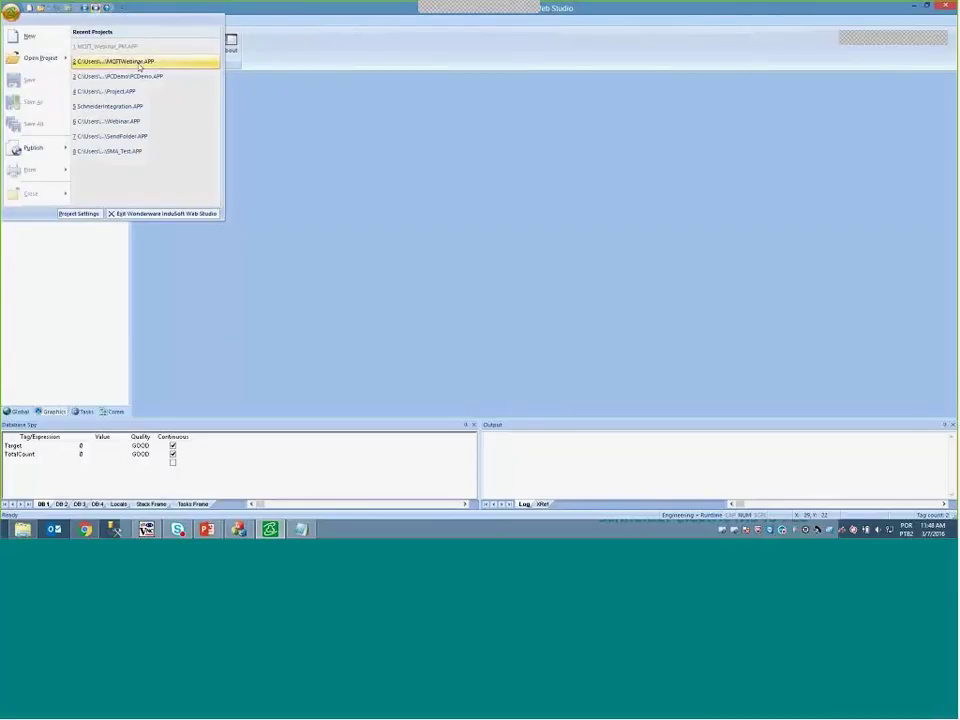
left_click(139, 63)
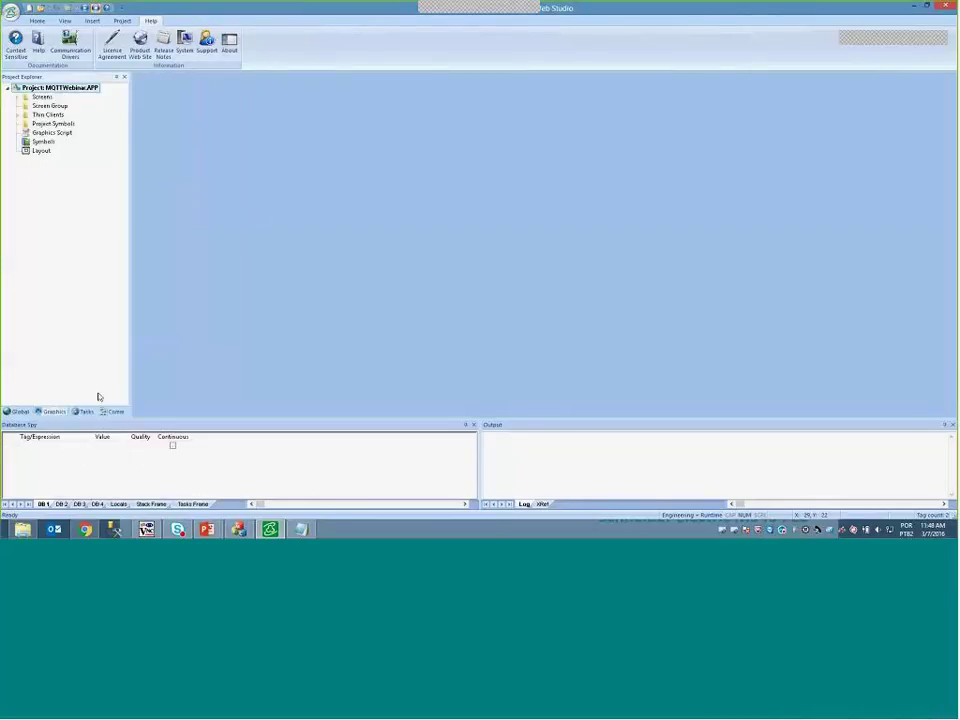
Set the MQTT driver's client ID to IWSClienteWebinar in its communication settings
left_click(113, 411)
double_click(40, 97)
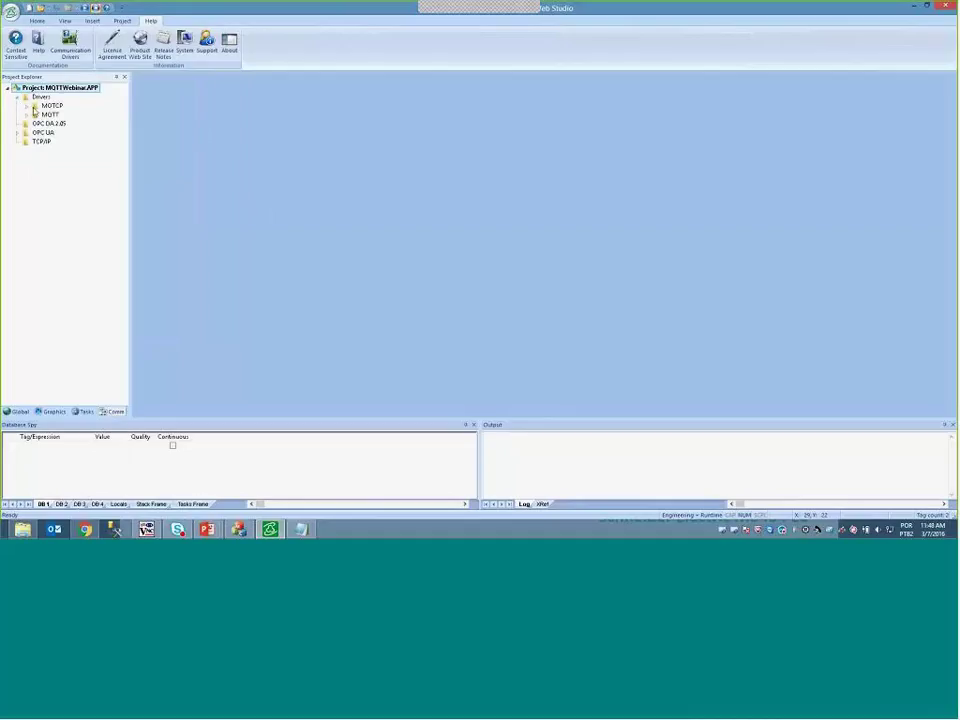
left_click(49, 114)
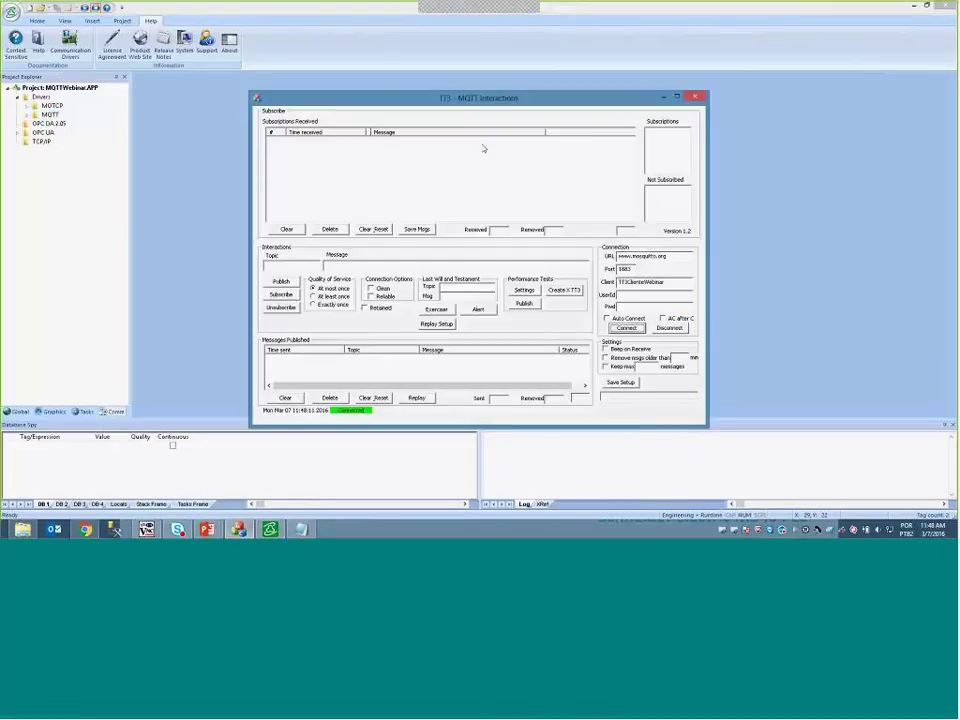
left_click(663, 97)
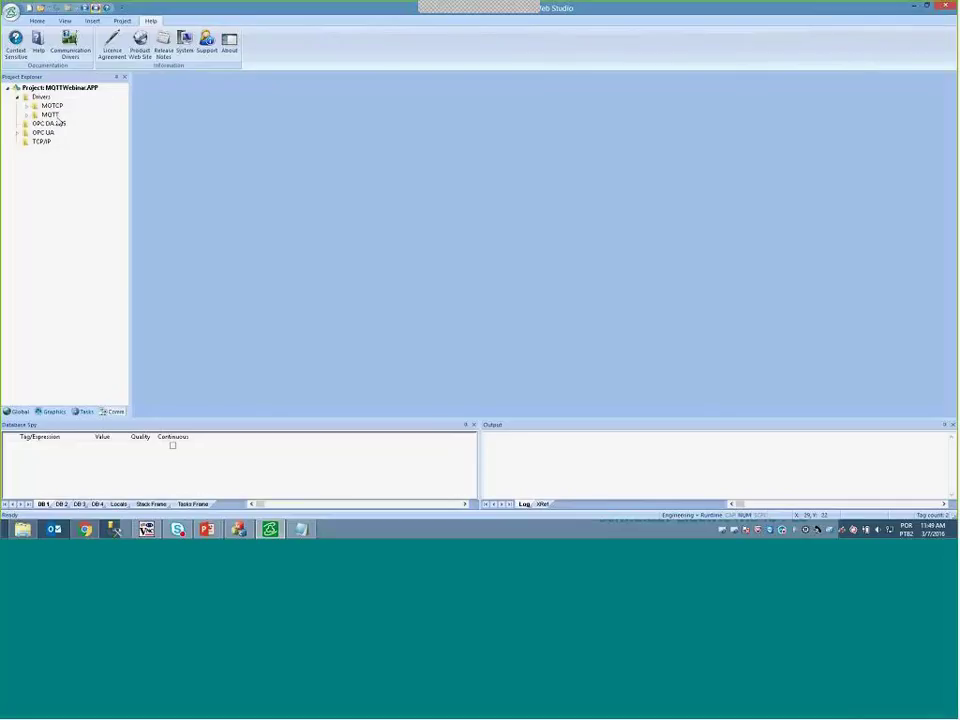
right_click(53, 115)
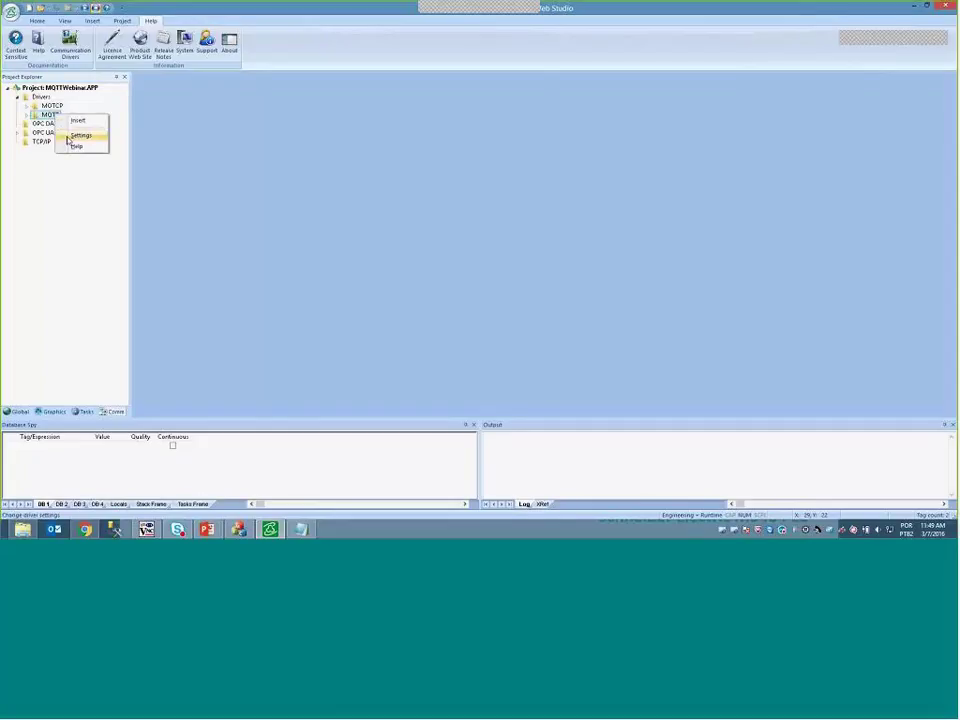
left_click(70, 136)
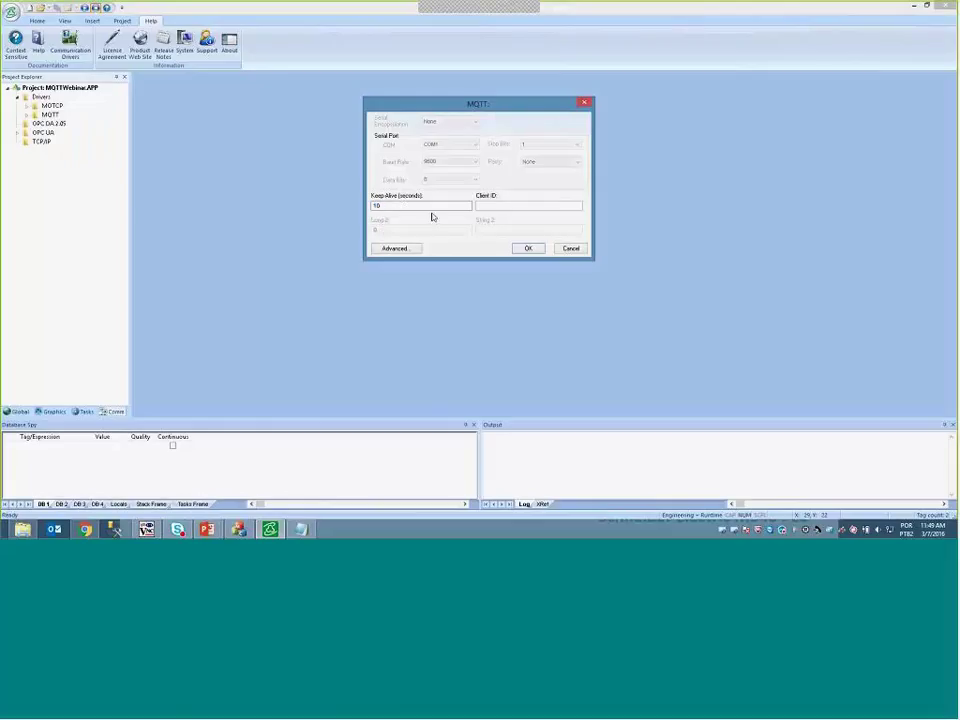
left_click(488, 205)
type("cWSCli")
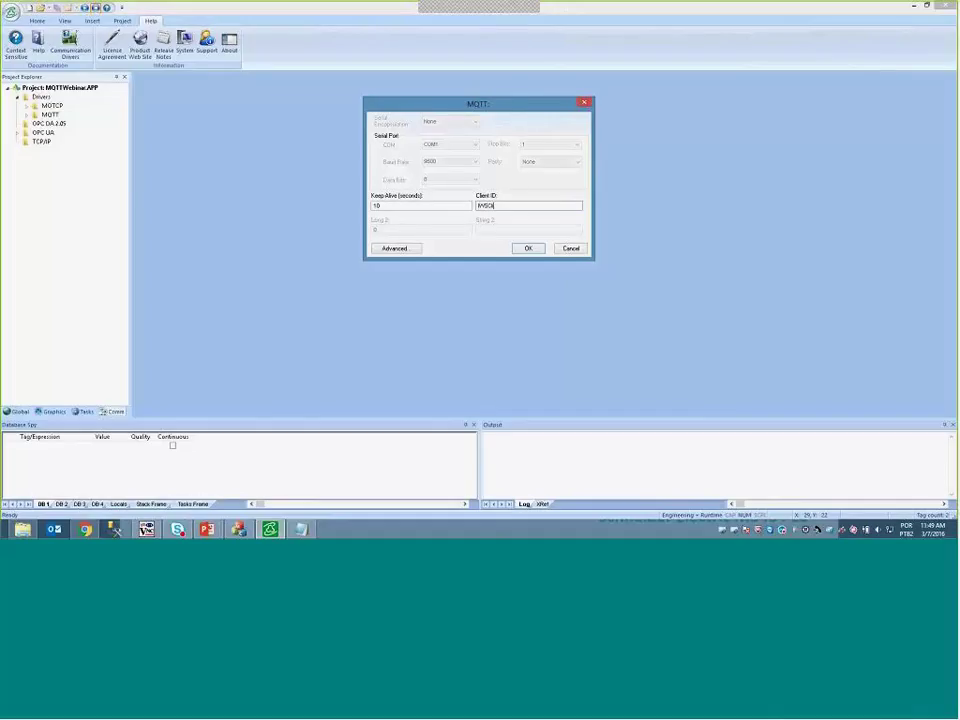
type("ente")
type("Webinar")
left_click(527, 248)
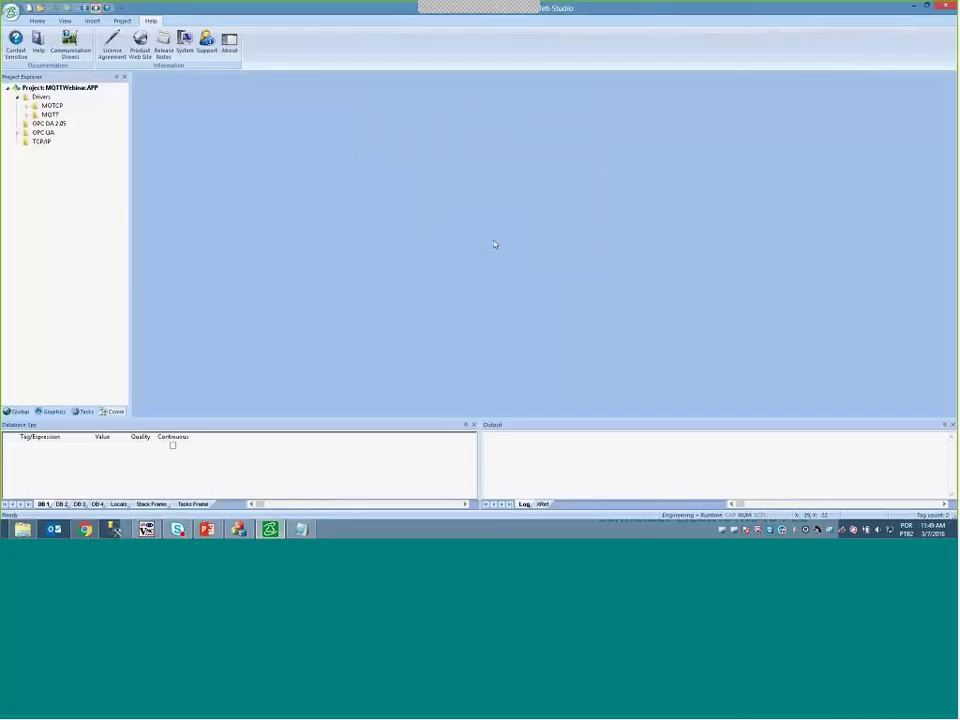
Insert a new MQTT driver sheet and copy the tag names Target and TotalCount from the MOTCP main driver sheet
right_click(50, 116)
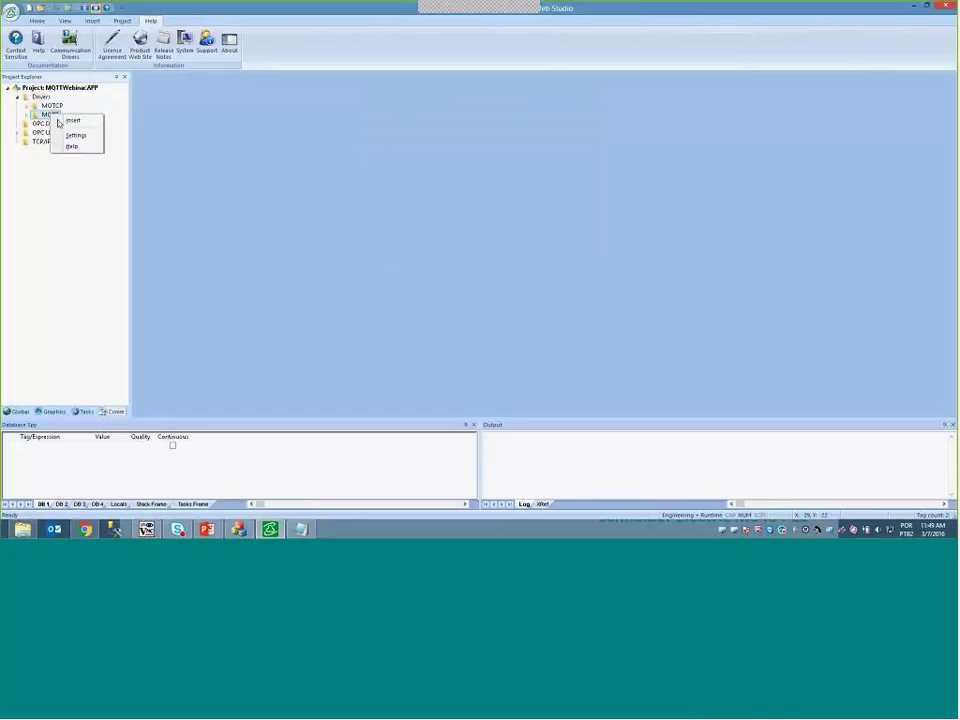
left_click(77, 122)
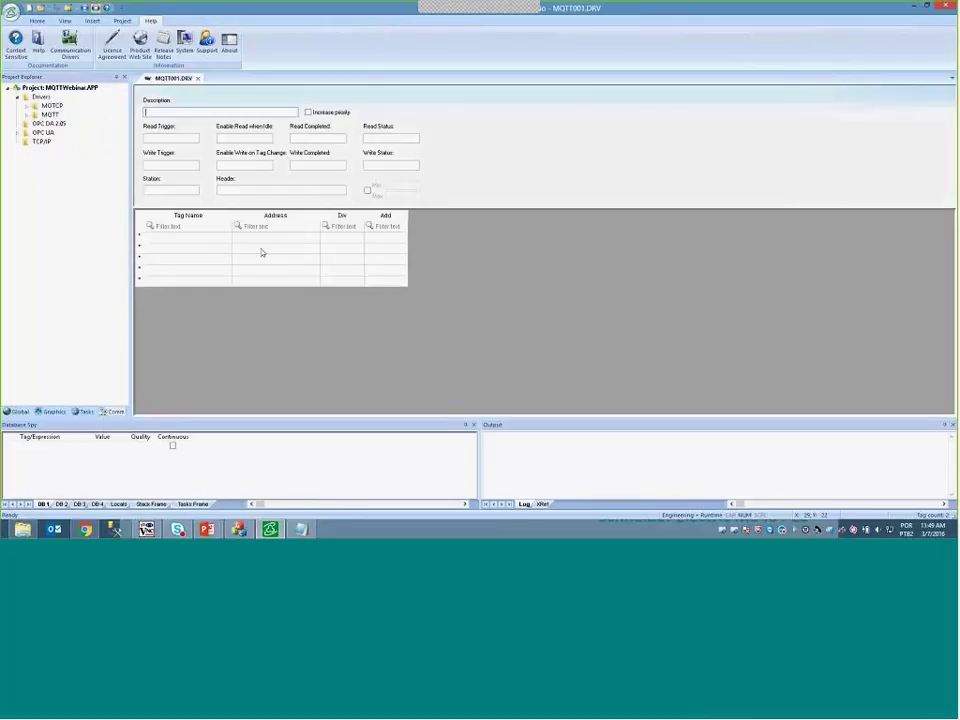
left_click(27, 105)
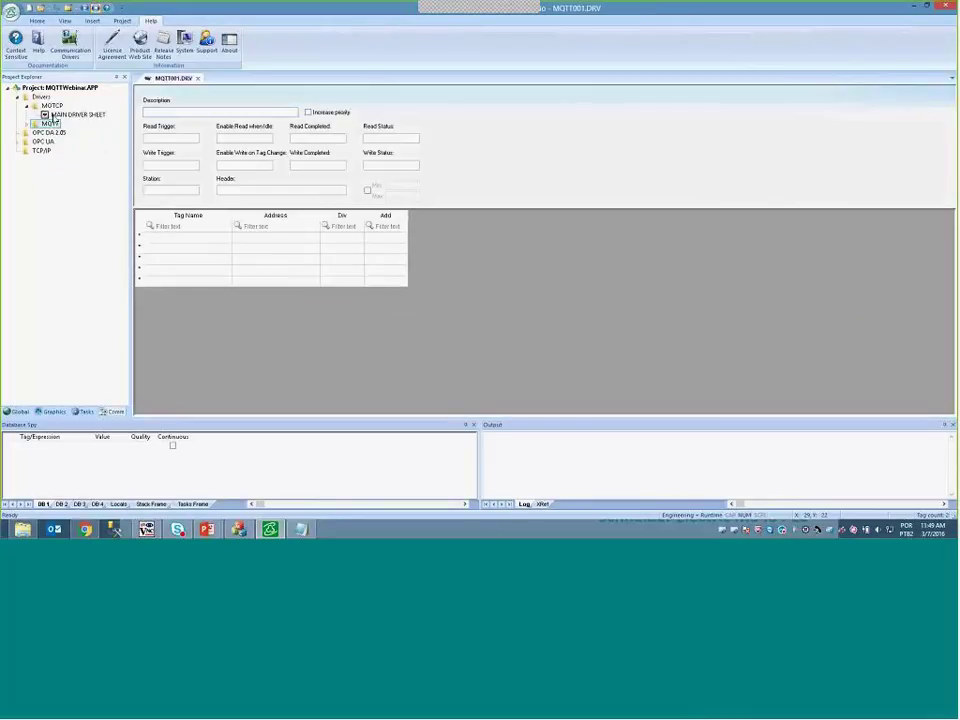
double_click(44, 115)
left_click(186, 212)
left_click(188, 221)
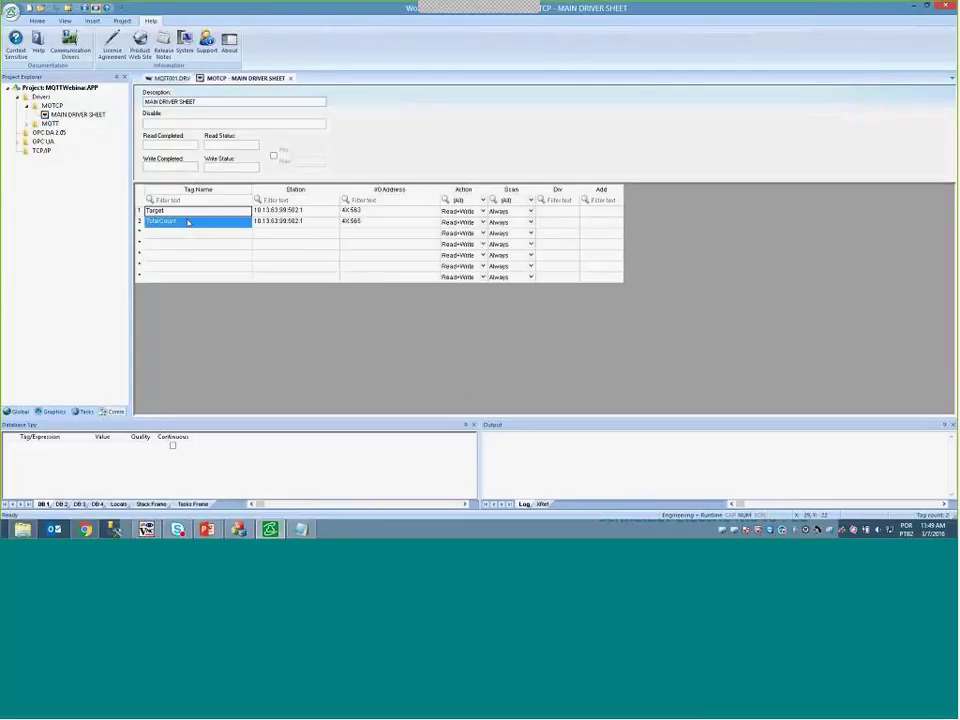
left_click(172, 78)
left_click(171, 236)
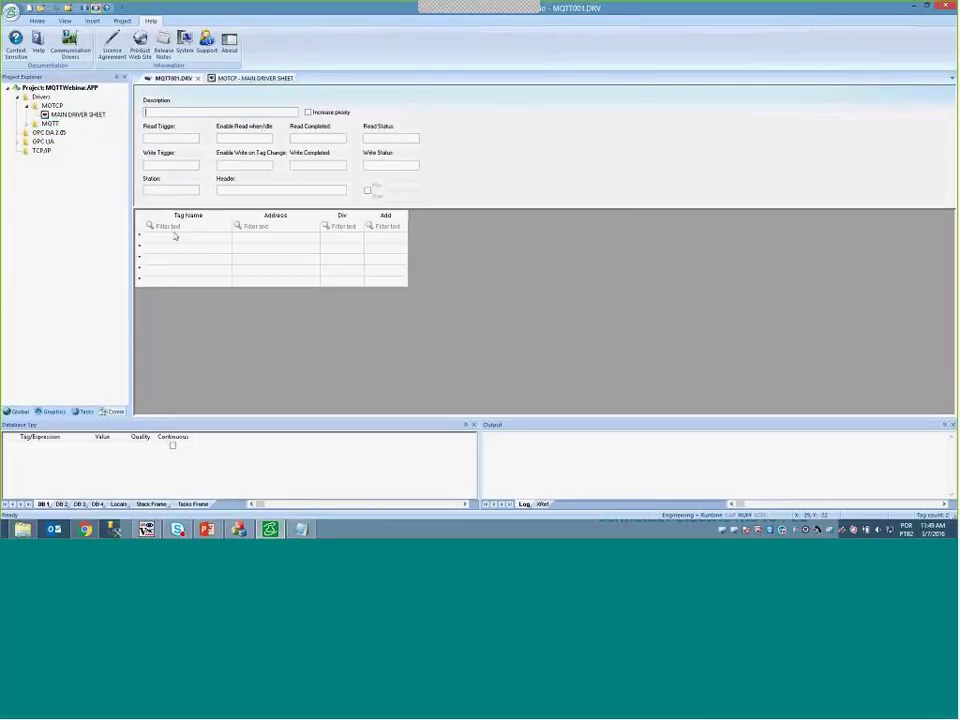
type("Target TotalCount")
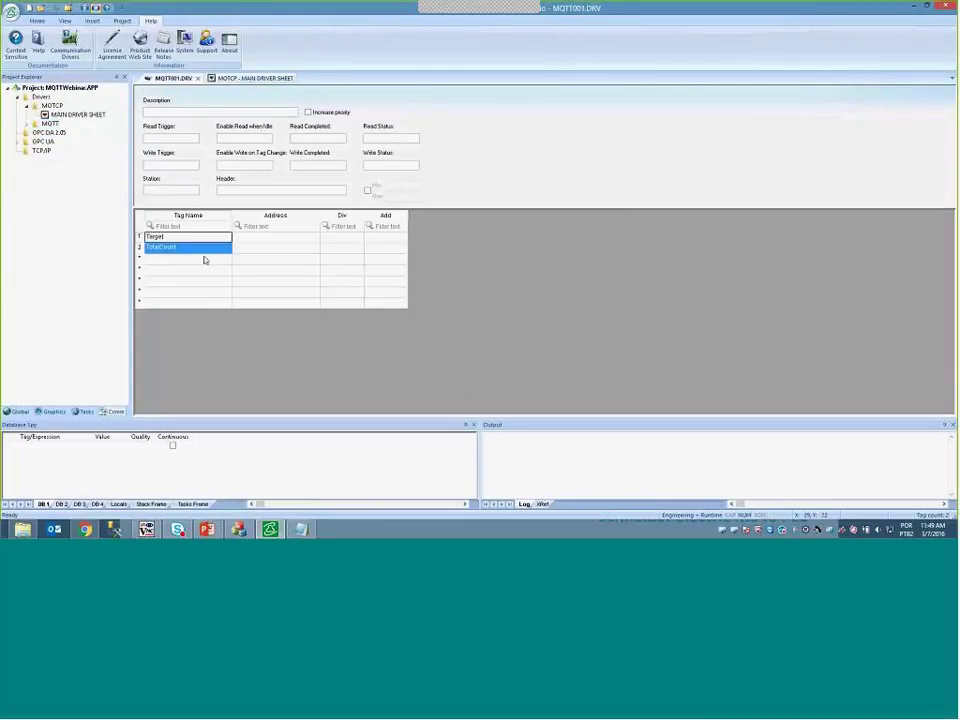
left_click(270, 237)
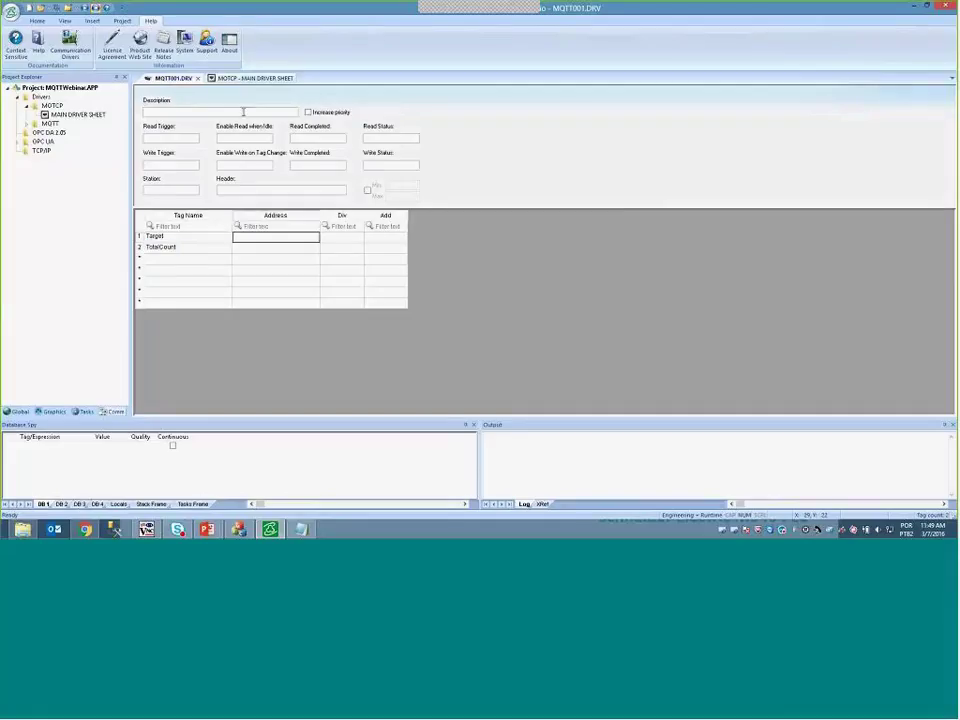
left_click(199, 78)
left_click(494, 299)
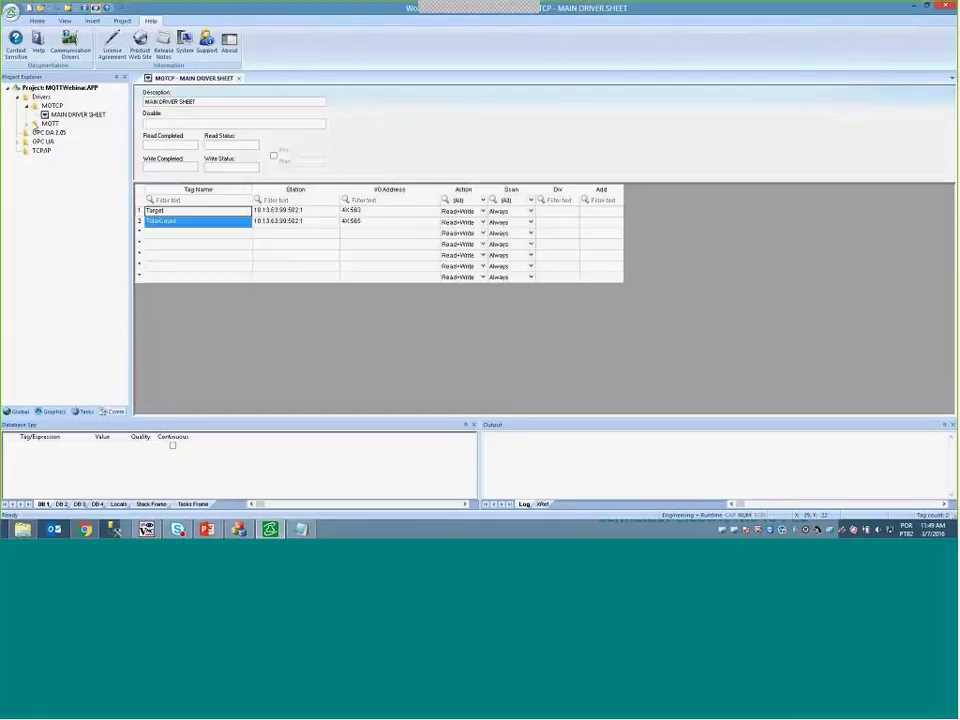
Add the tags Target and TotalCount to the MQTT main driver sheet
left_click(28, 124)
double_click(76, 132)
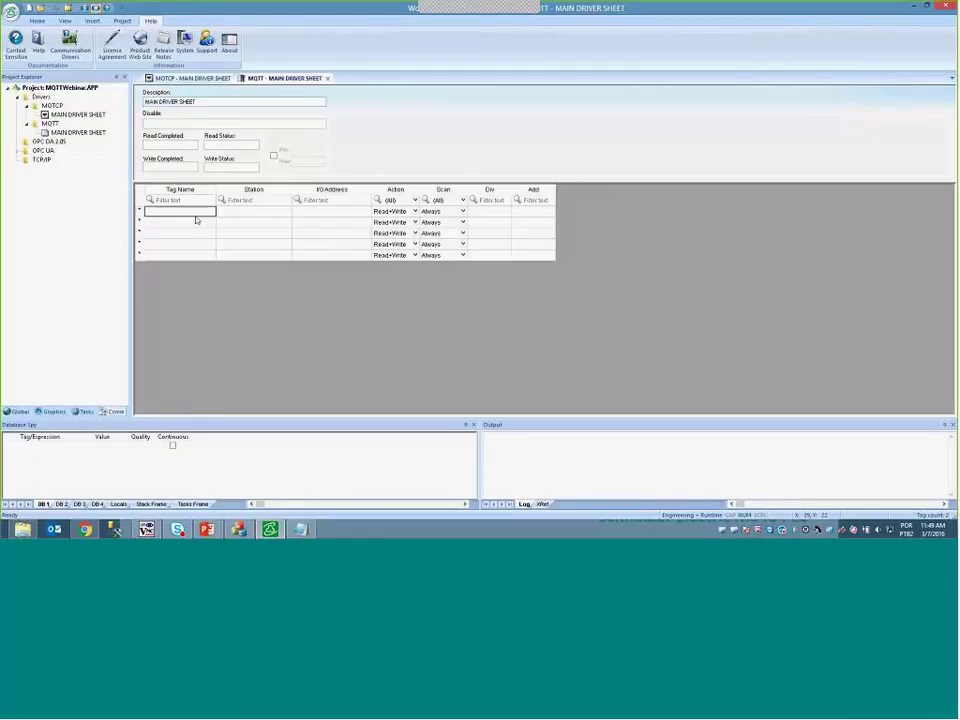
type("Target TotalCount")
left_click(232, 213)
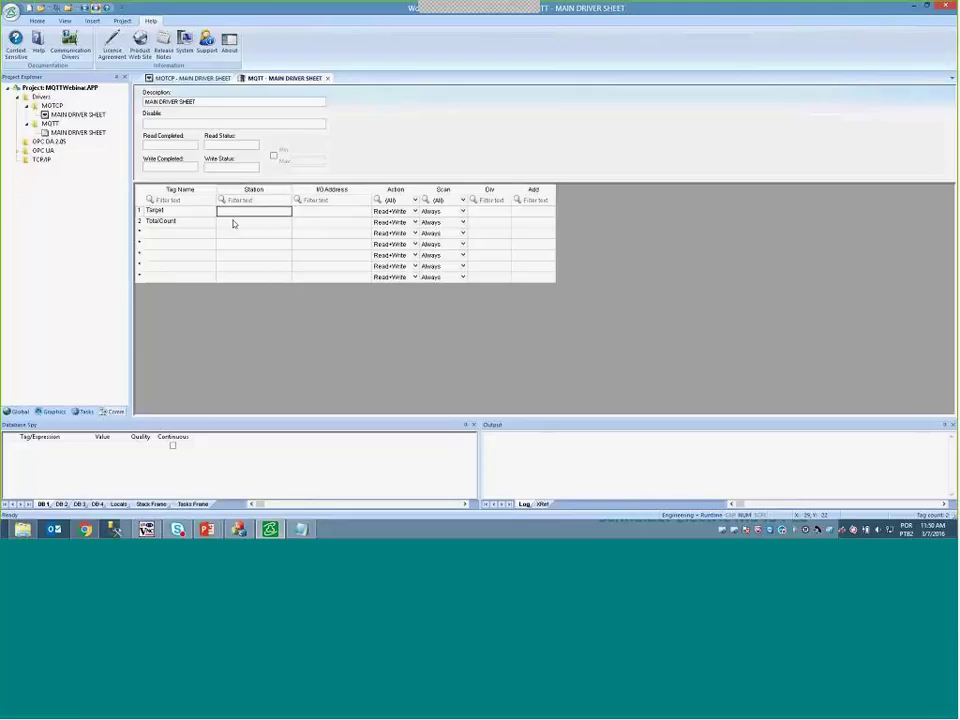
type("www.mosquitto")
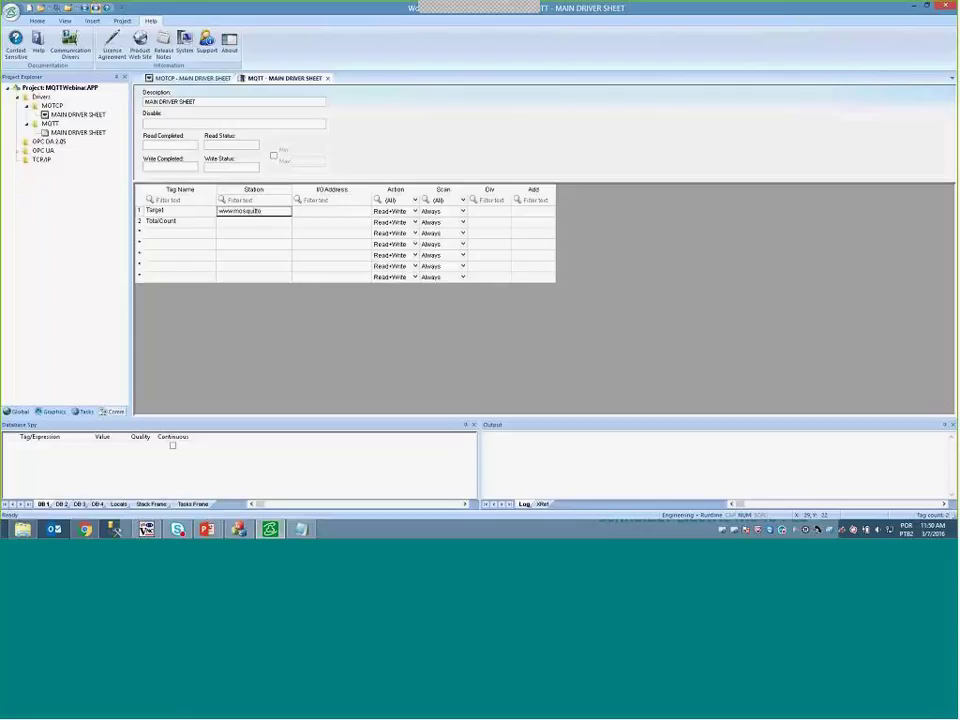
type(".org:1883")
key("Tab")
type(":1")
key("Return")
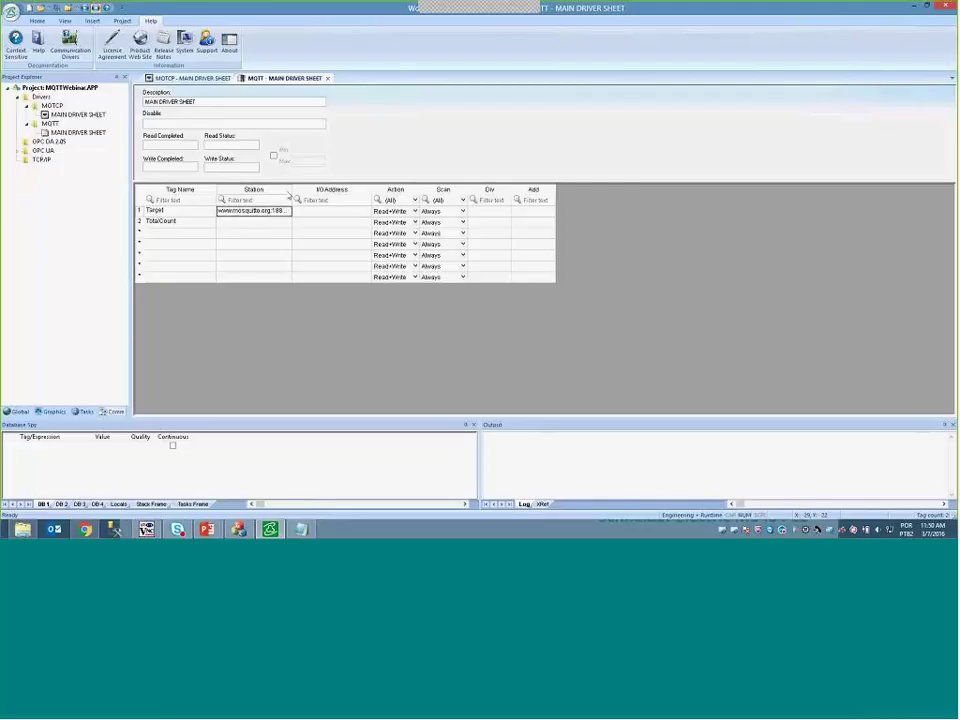
double_click(292, 189)
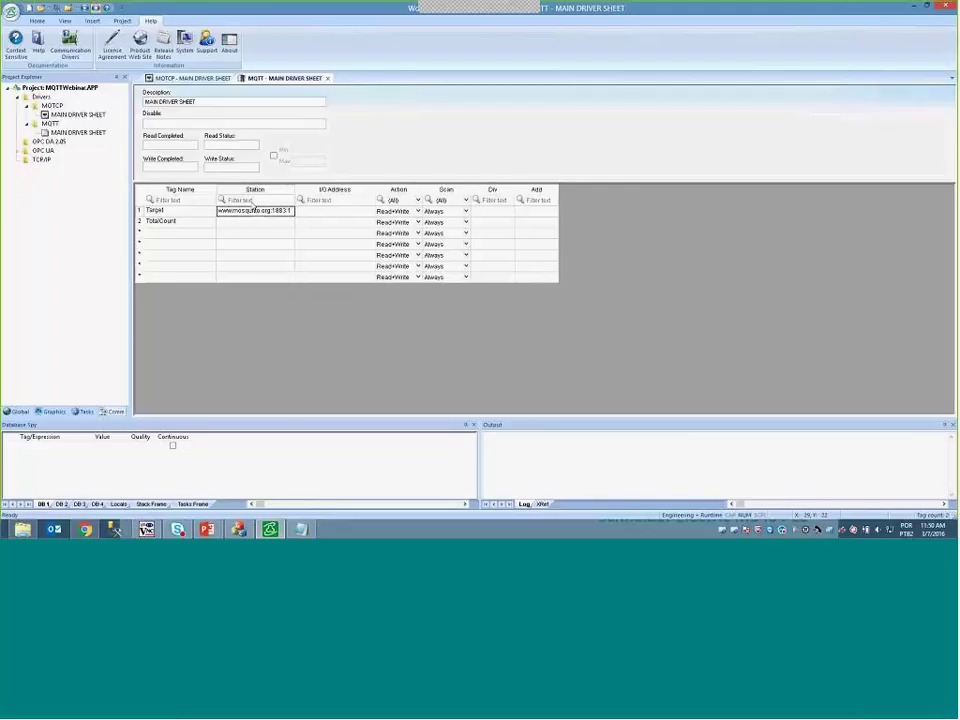
mouse_move(240, 528)
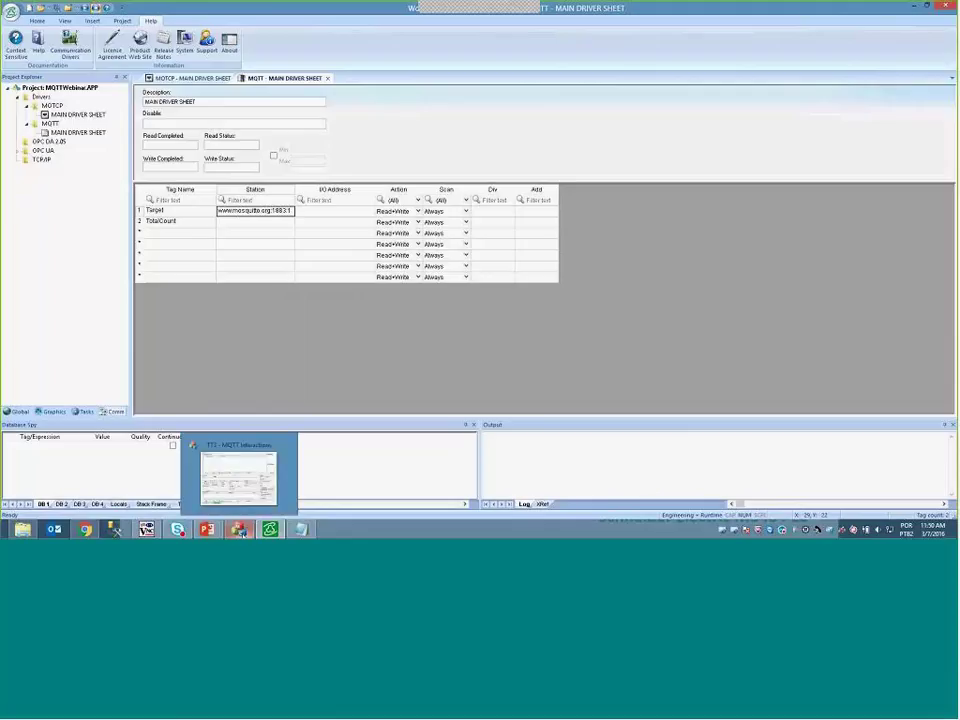
left_click(242, 462)
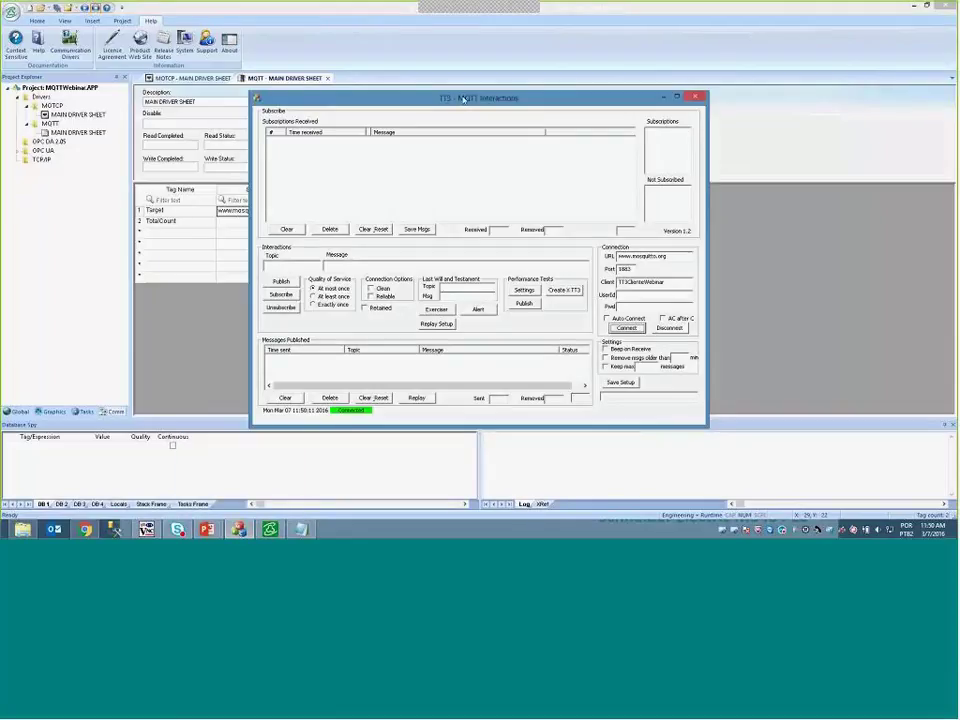
left_click_drag(453, 101, 497, 88)
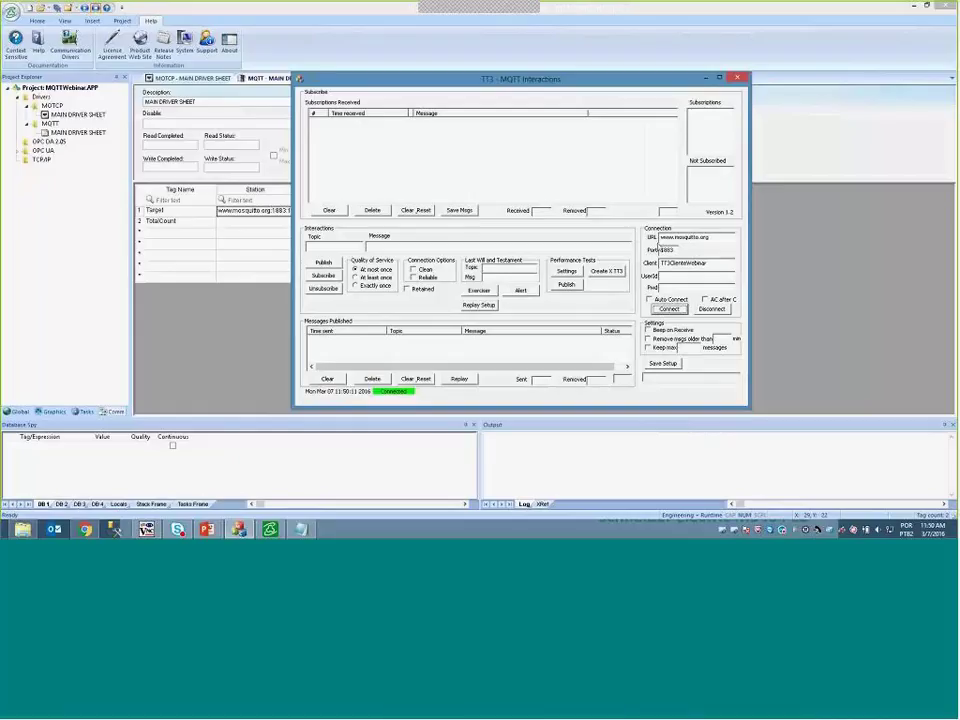
left_click(738, 78)
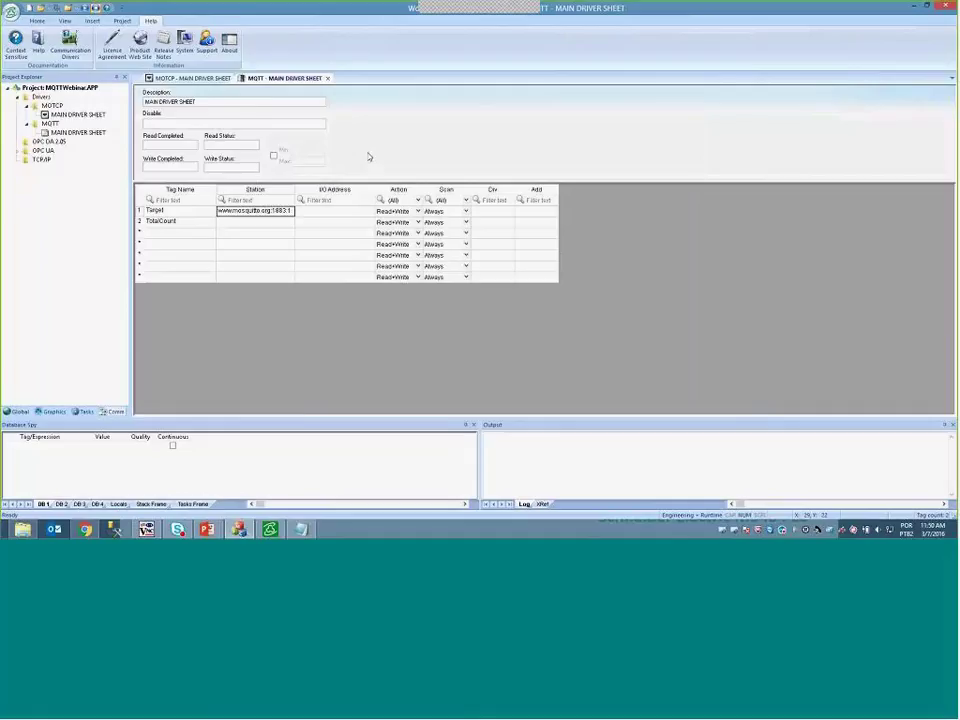
left_click(276, 222)
type("www.mosquitto.org:1883:1")
Set the I/O addresses to sp/indusoft/target for Target and sp/indusoft/totalcount for TotalCount
left_click(315, 212)
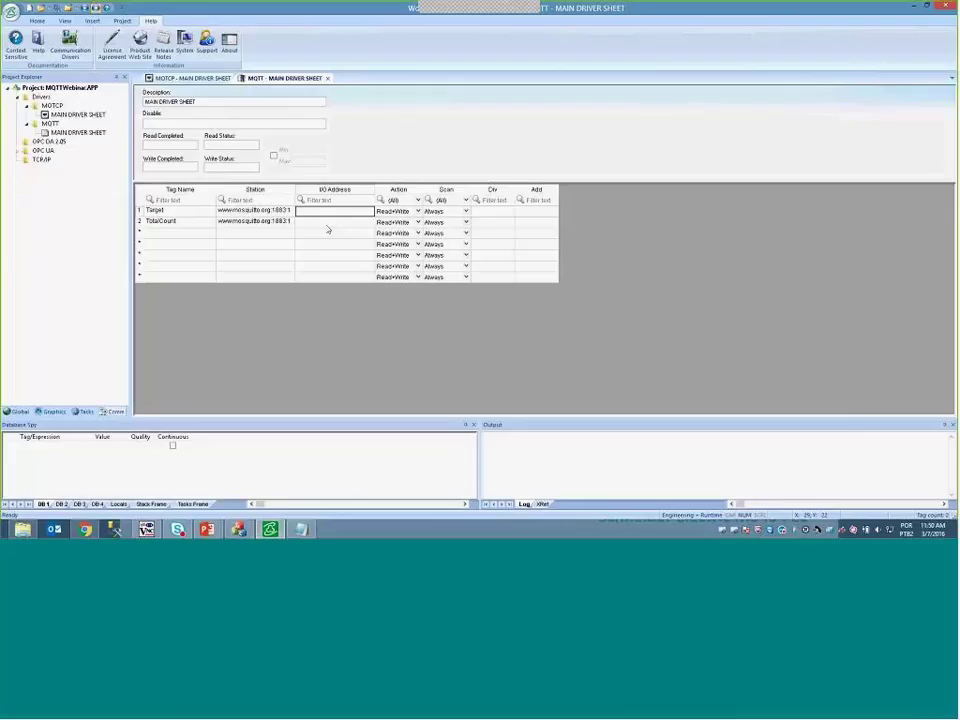
type("sp/indust")
type("t")
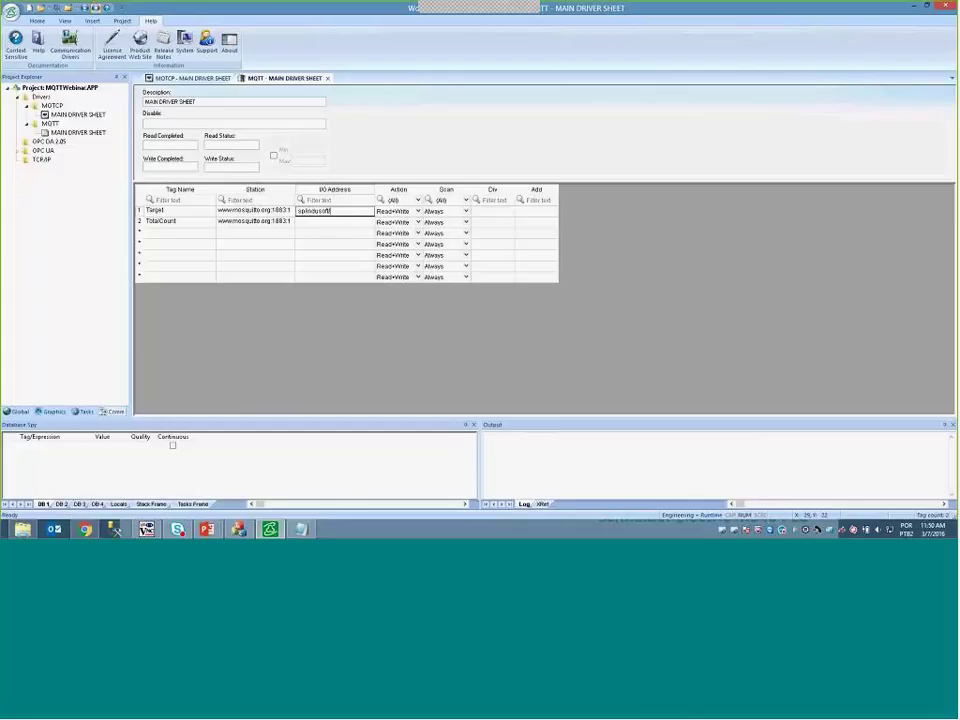
type("/target")
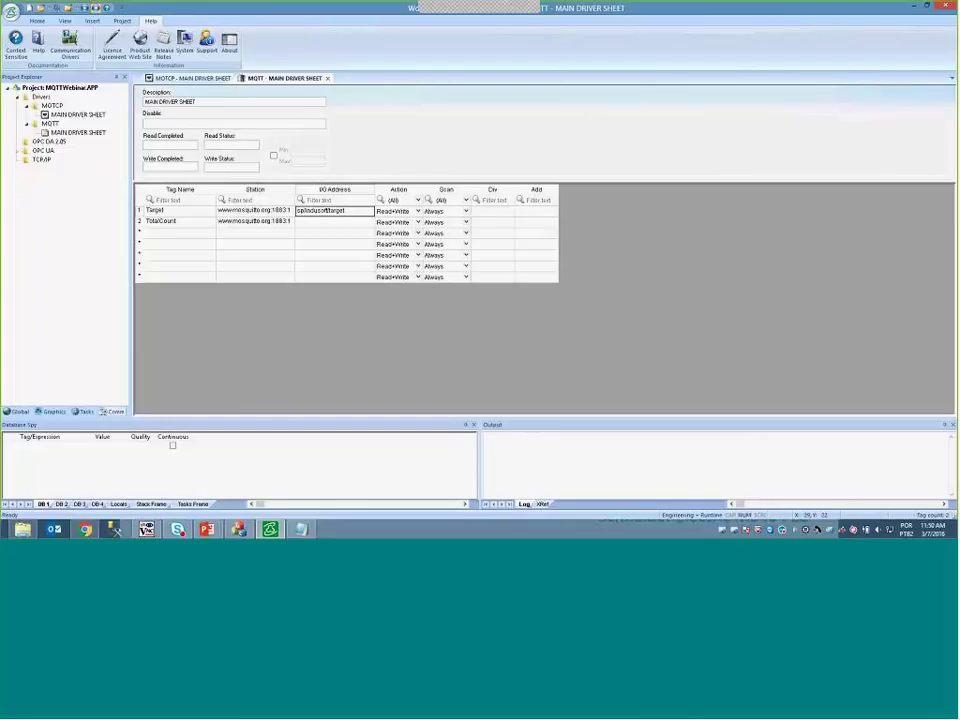
left_click(334, 221)
type("sp")
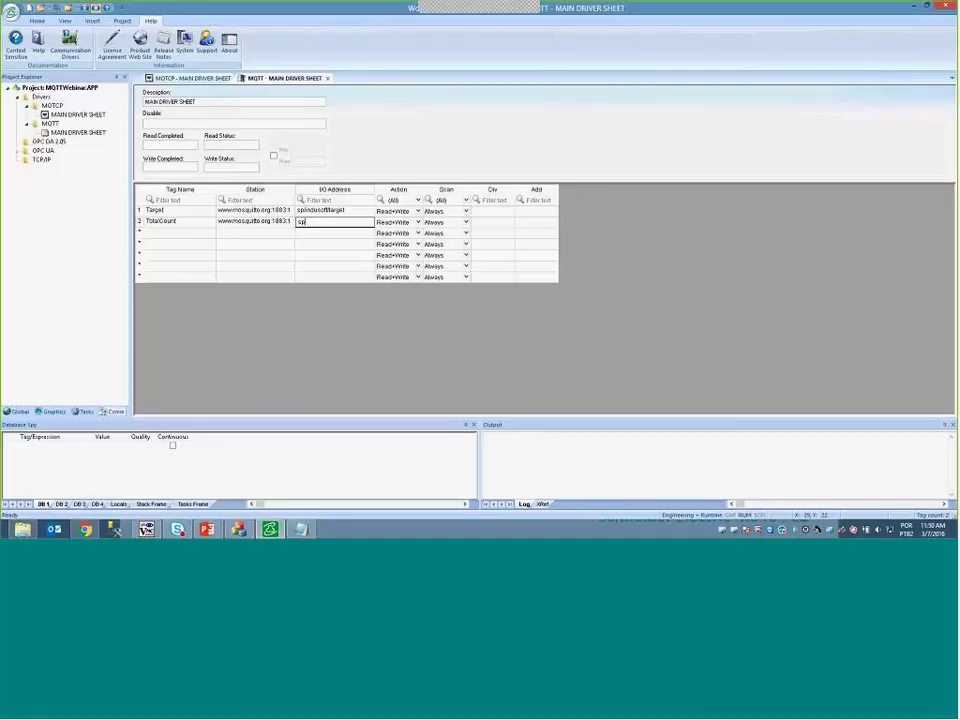
type("/indusoft/totalcount")
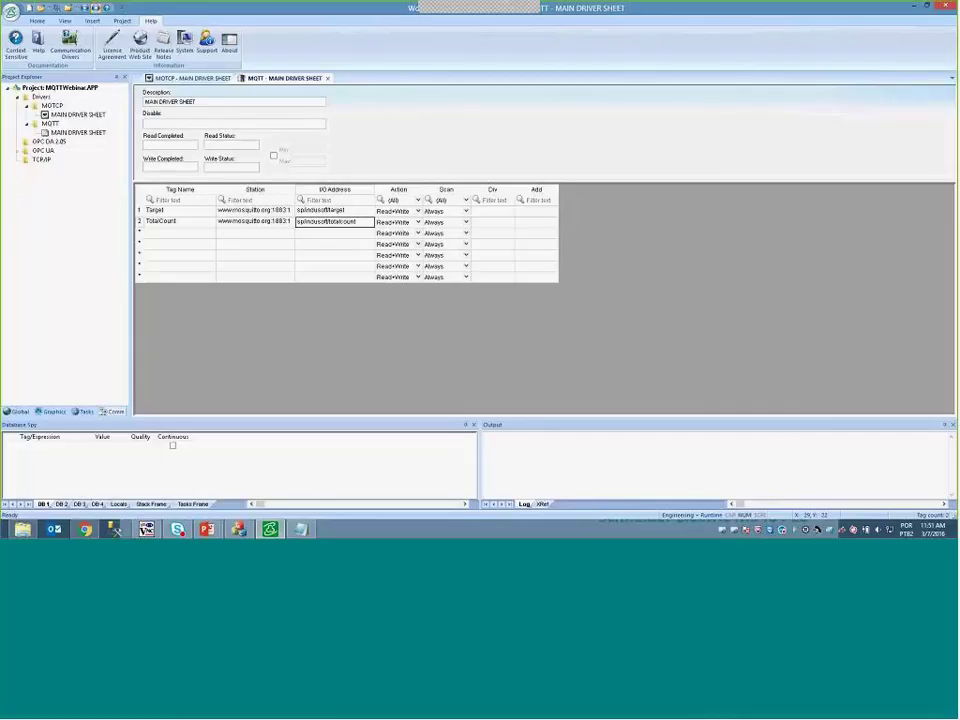
key("Return")
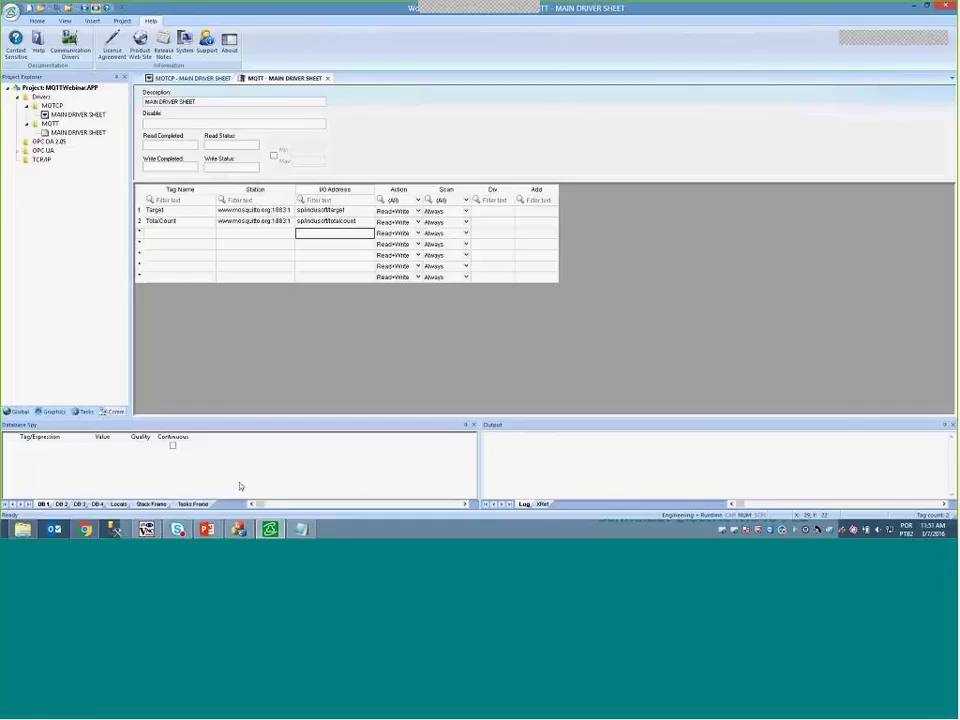
Switch to the TT3 MQTT client and publish the message 30 to the topic sp/indusoft/target
left_click(240, 530)
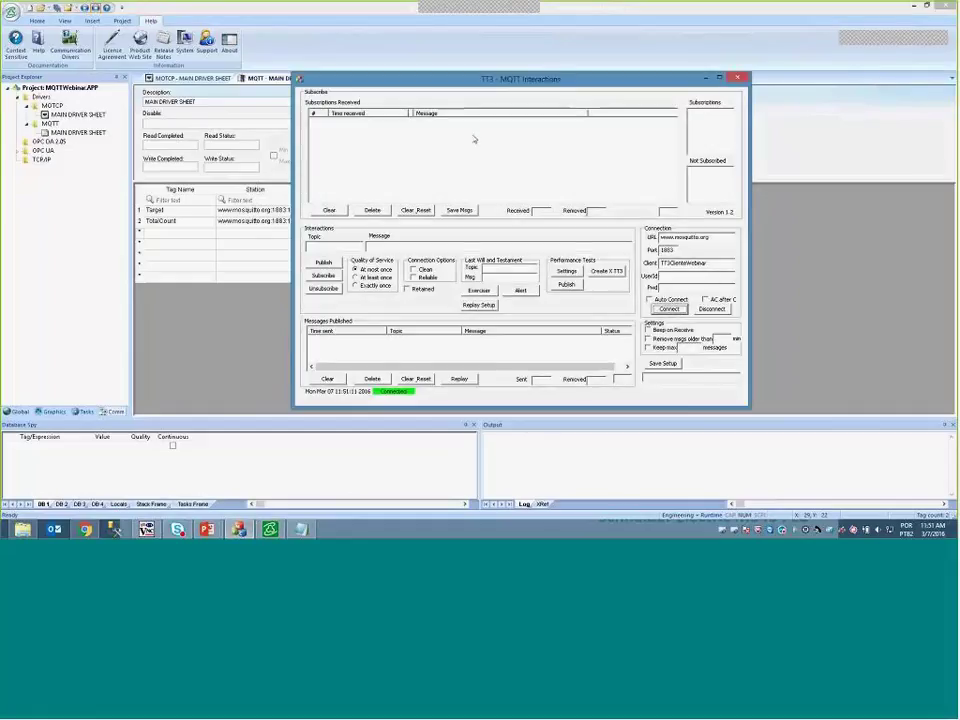
left_click_drag(525, 79, 496, 84)
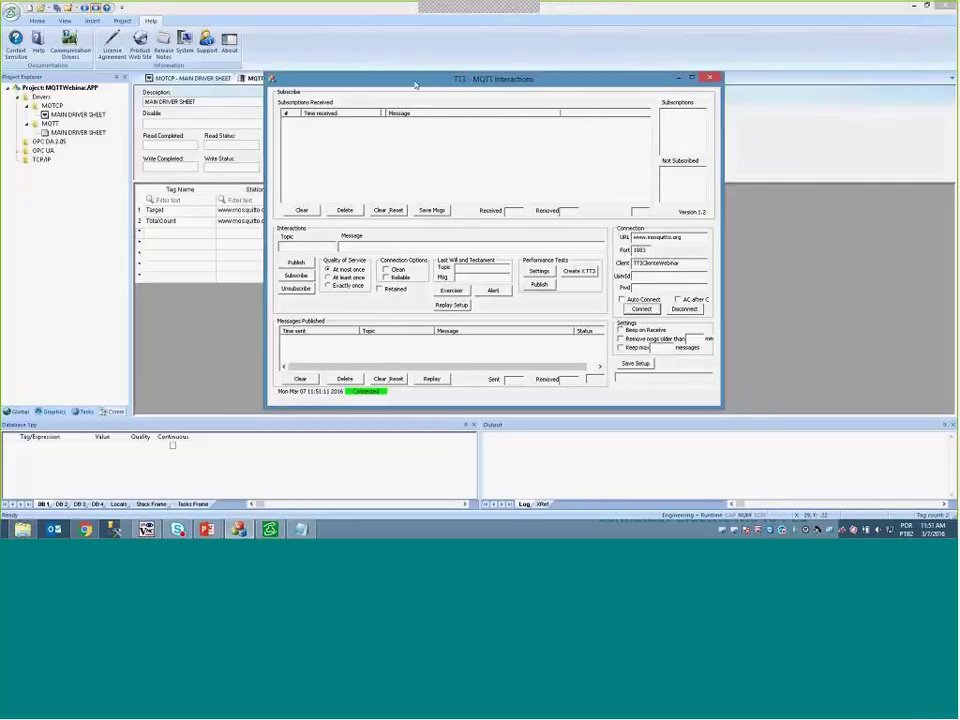
left_click_drag(420, 87, 524, 90)
left_click(330, 210)
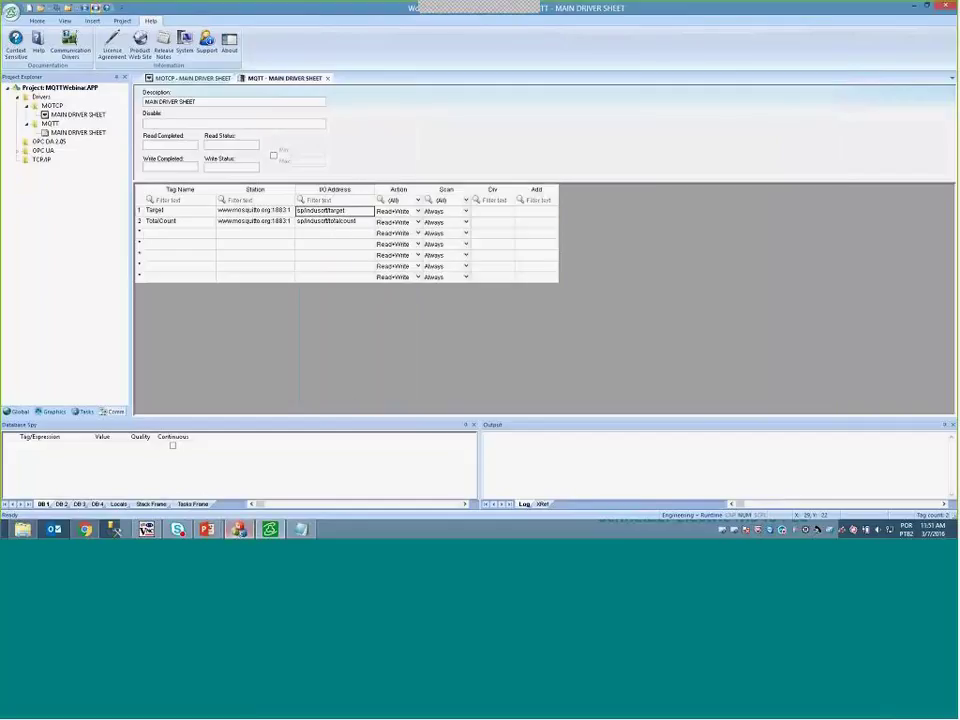
key("alt+Tab")
left_click(445, 249)
type("sp/indusoft/target")
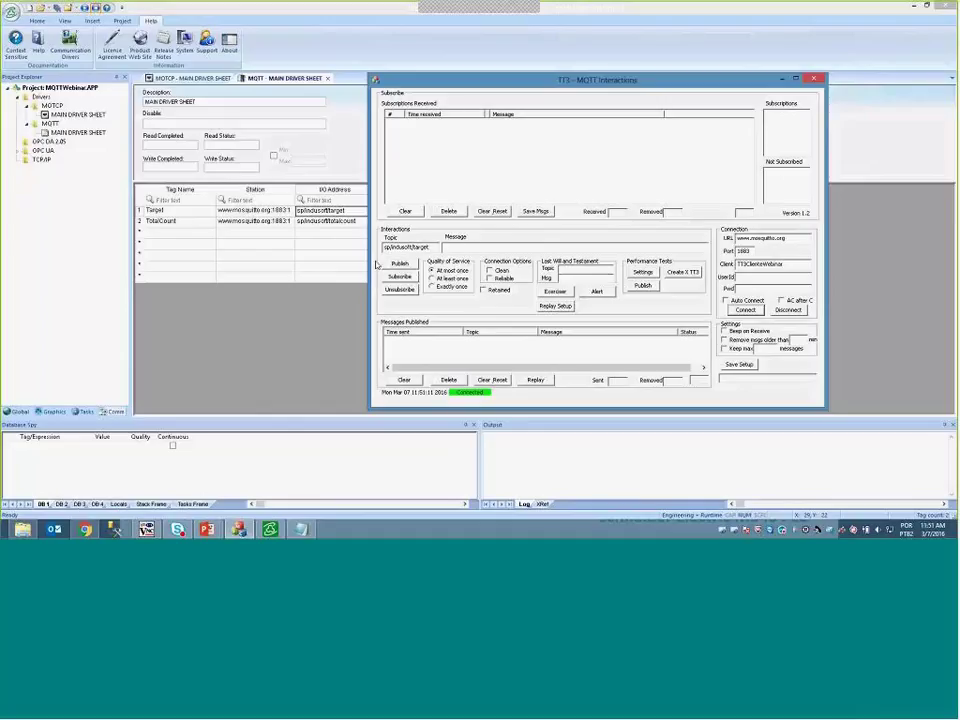
type("30")
left_click(401, 267)
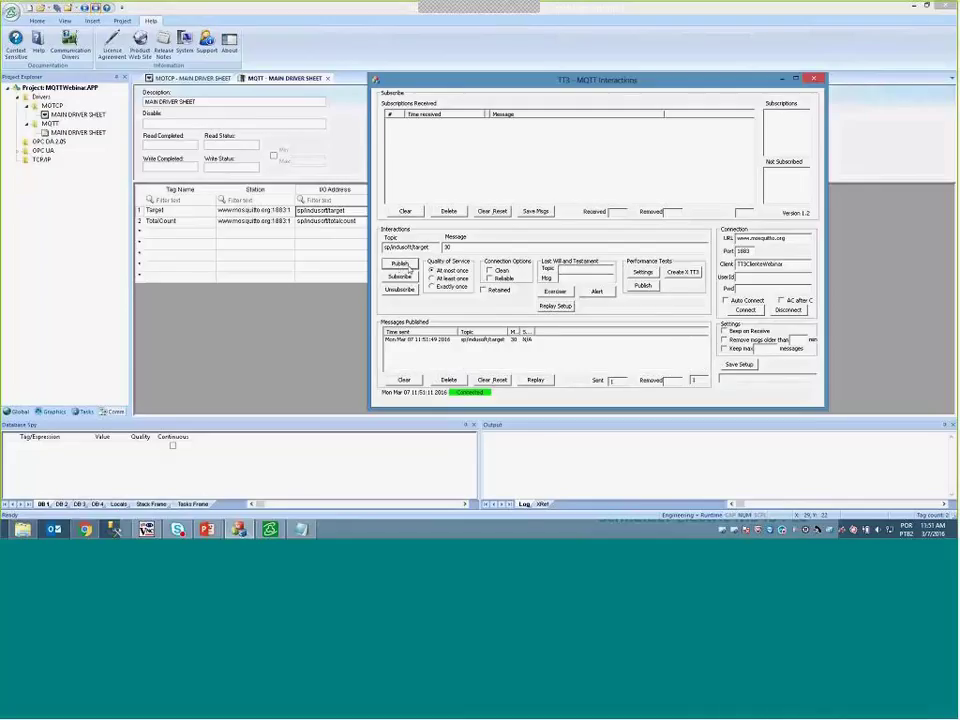
Subscribe to sp/indusoft/target and sp/indusoft/totalcount, and publish the message 1 to sp/indusoft/totalcount
left_click(399, 277)
left_click(333, 221)
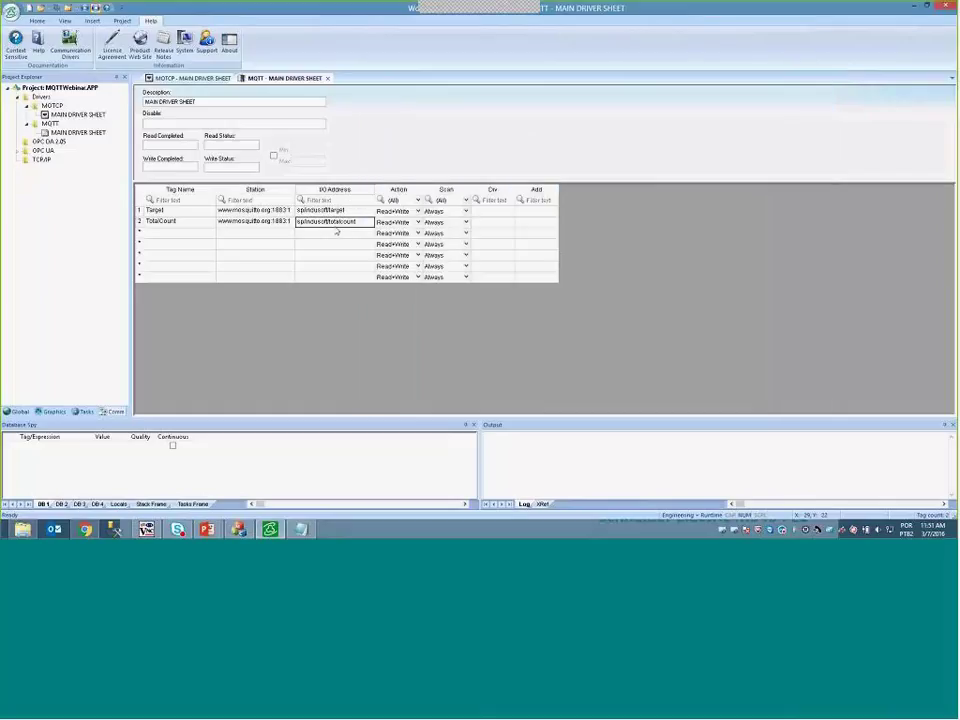
left_click(270, 527)
double_click(425, 246)
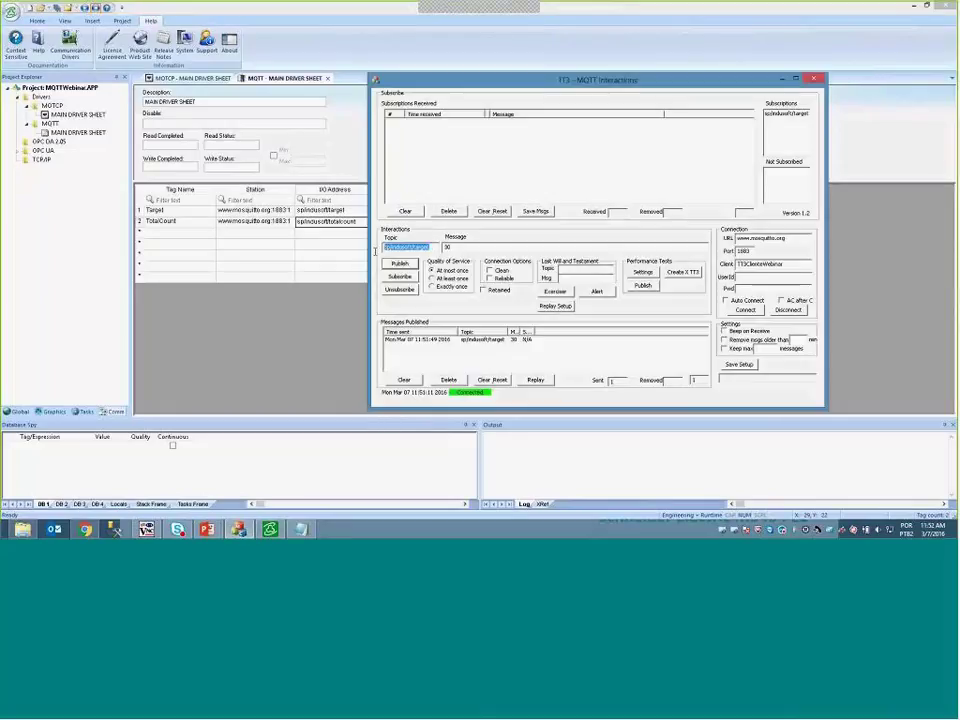
type("sp/indusoft/totalcount")
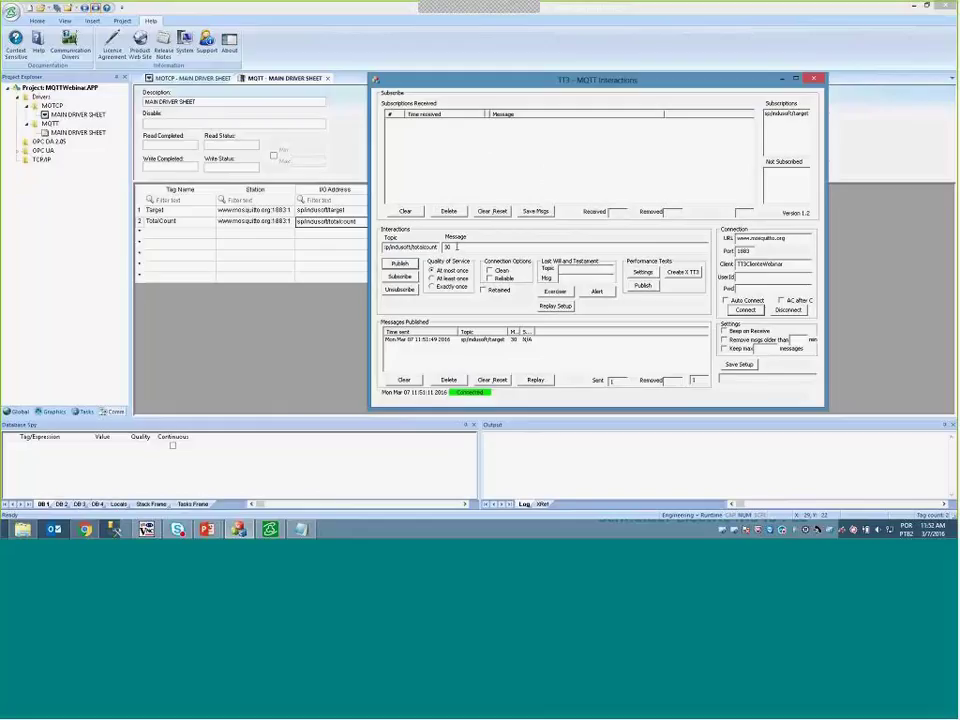
key("Tab")
type("1")
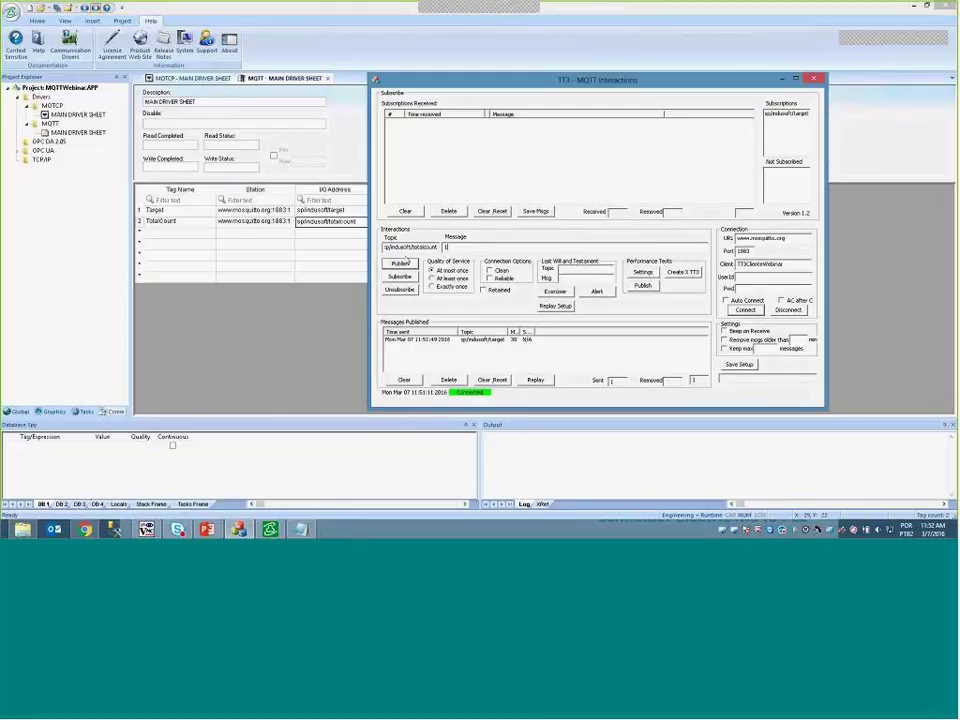
left_click(400, 263)
left_click(400, 277)
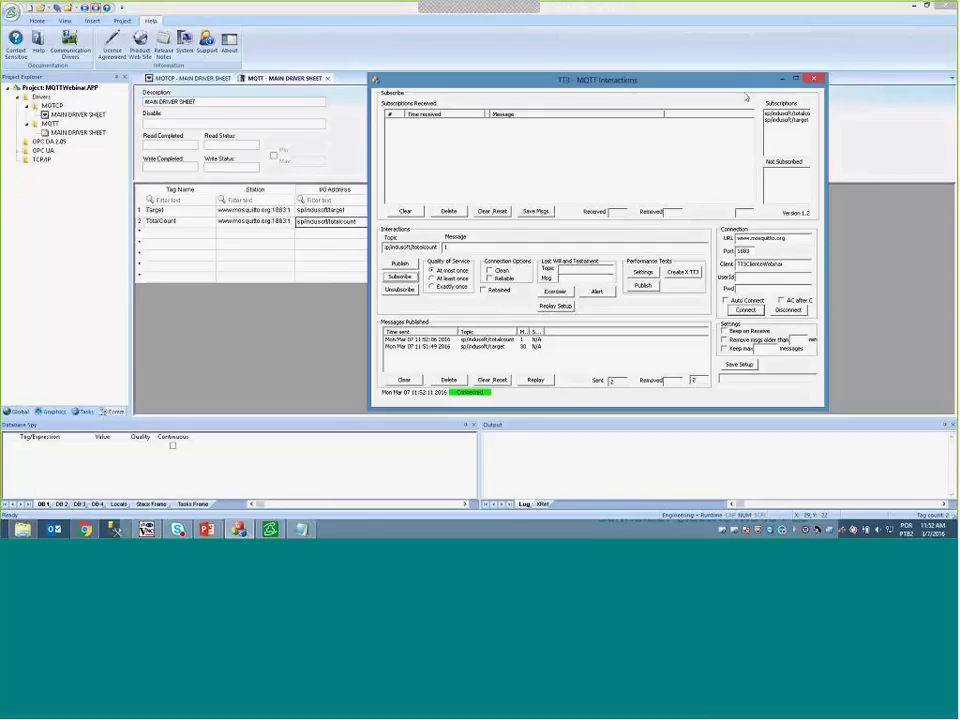
Switch to InduSoft Web Studio, save and close the MQTT and MOTCP driver sheets, and run the project
left_click(314, 138)
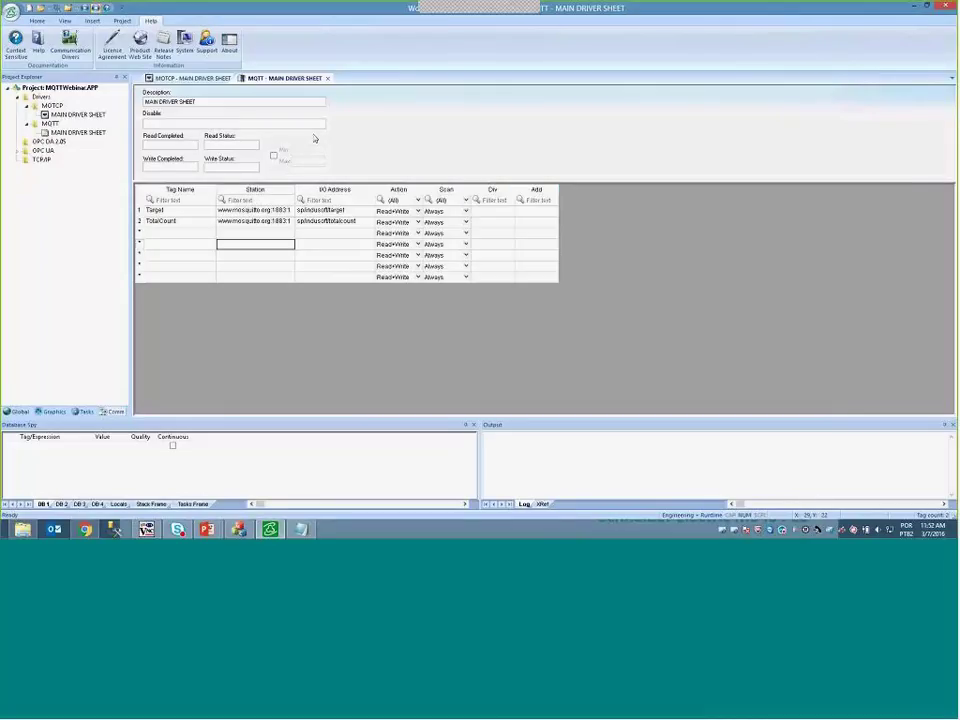
left_click(327, 78)
left_click(445, 300)
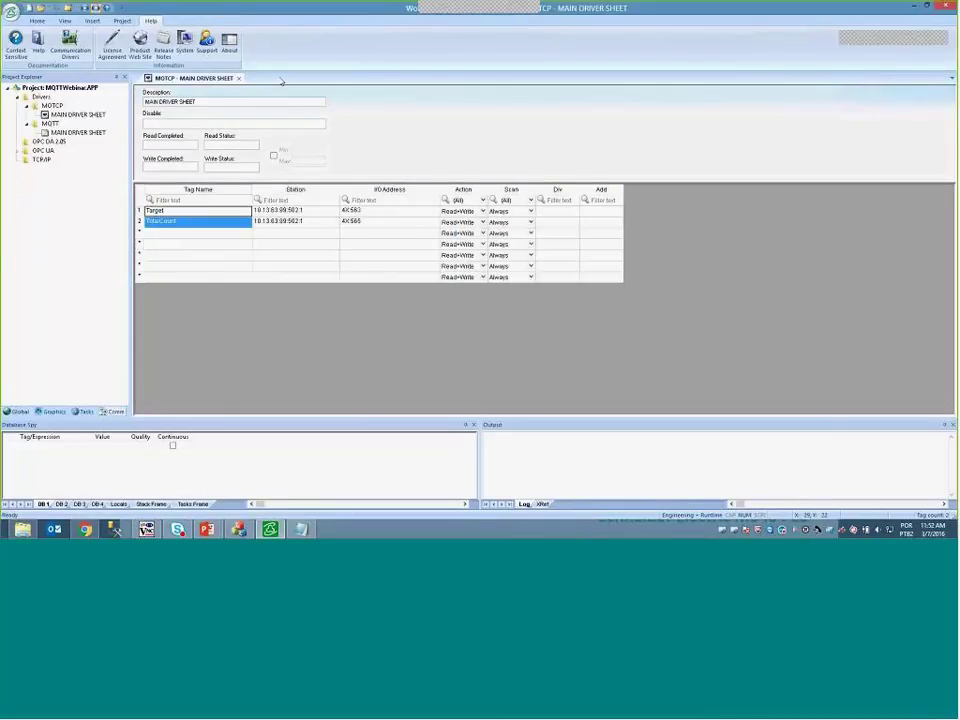
left_click(236, 78)
left_click(37, 21)
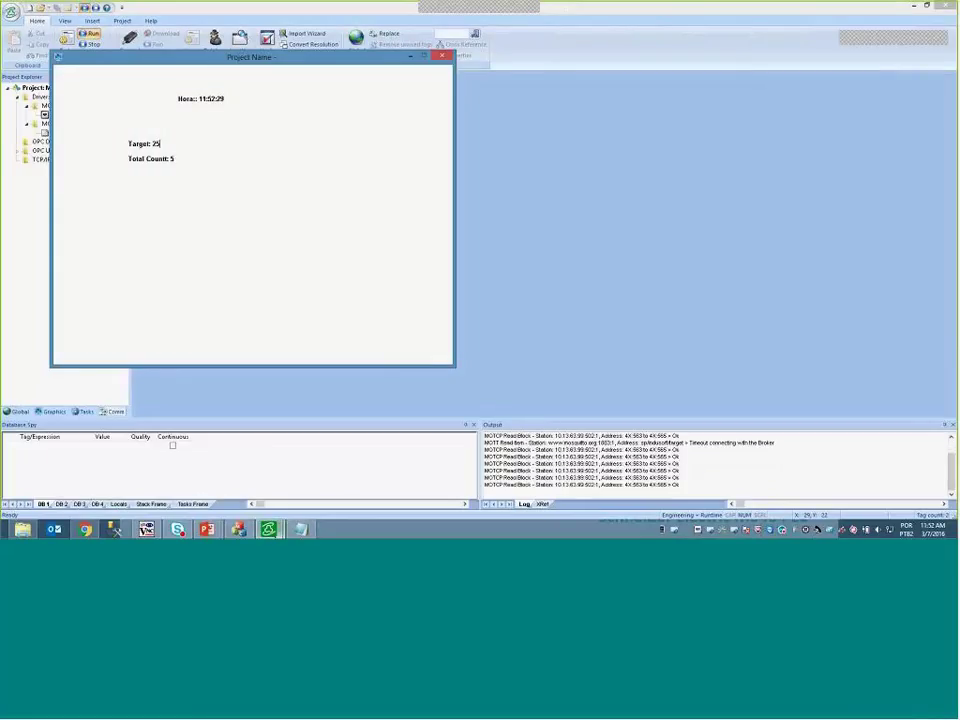
Place the TT3 MQTT client beside the running project's window and publish the message 30 to sp/indusoft/target
mouse_move(300, 529)
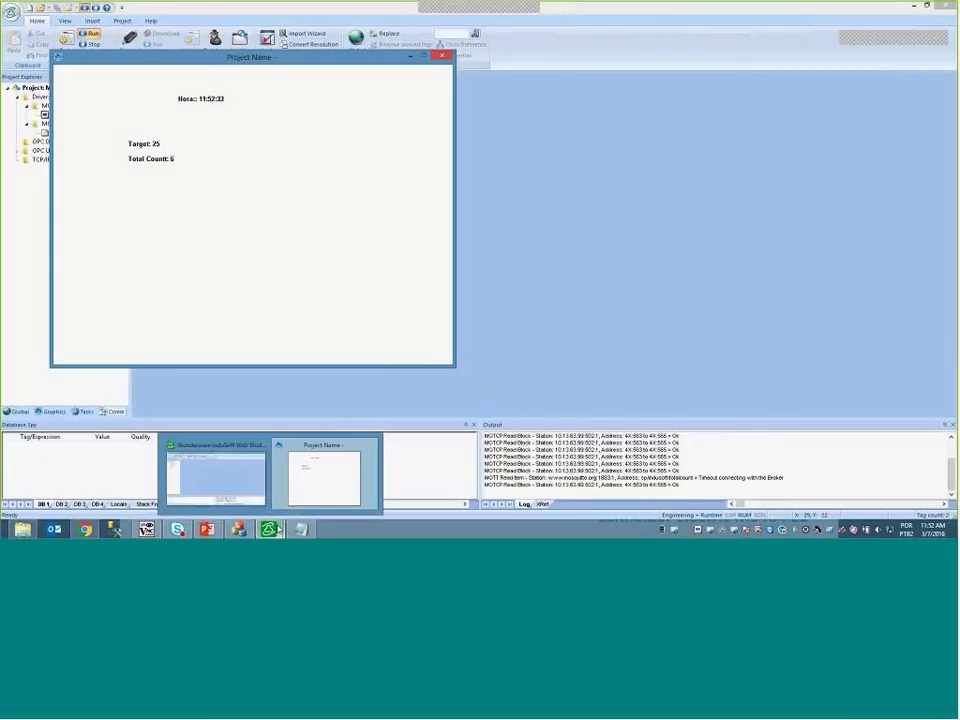
key("alt+Tab")
left_click_drag(478, 98, 533, 77)
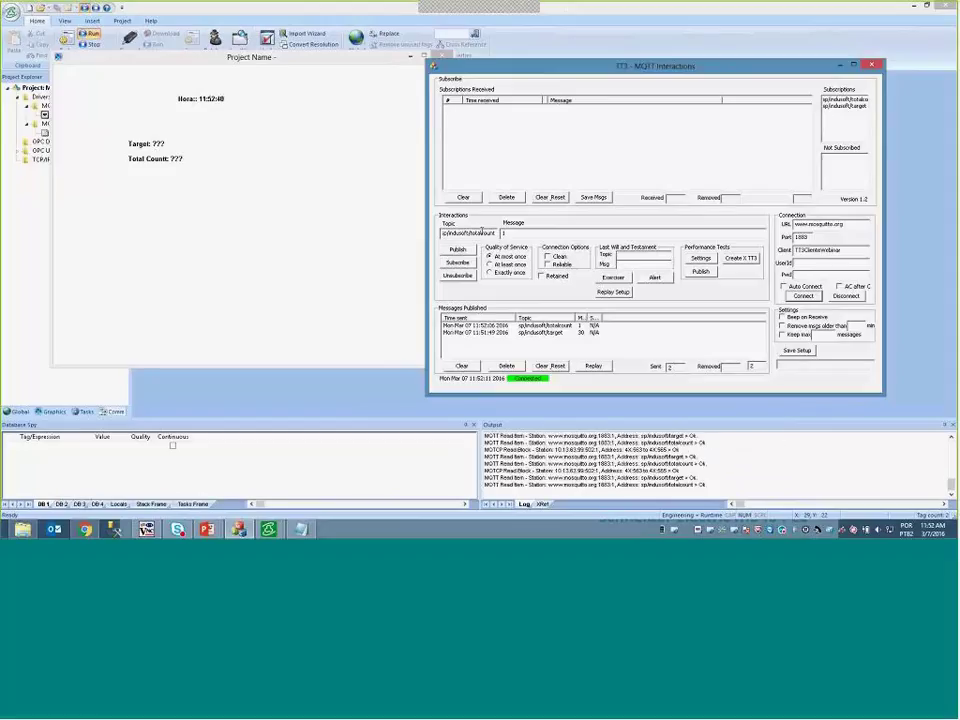
left_click_drag(470, 232, 500, 233)
type("target")
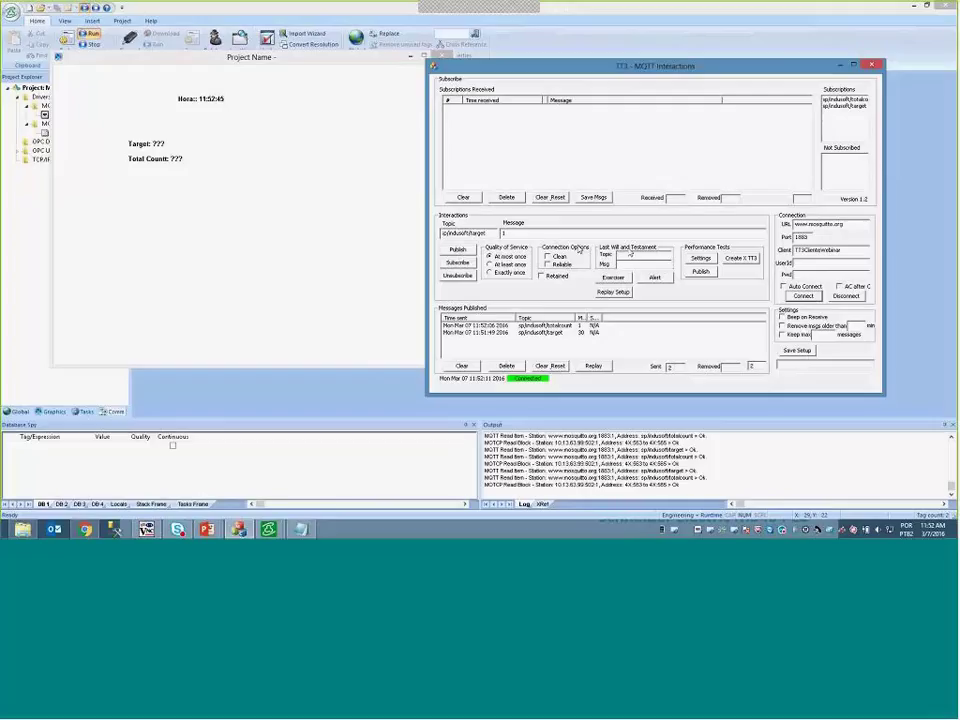
left_click(503, 233)
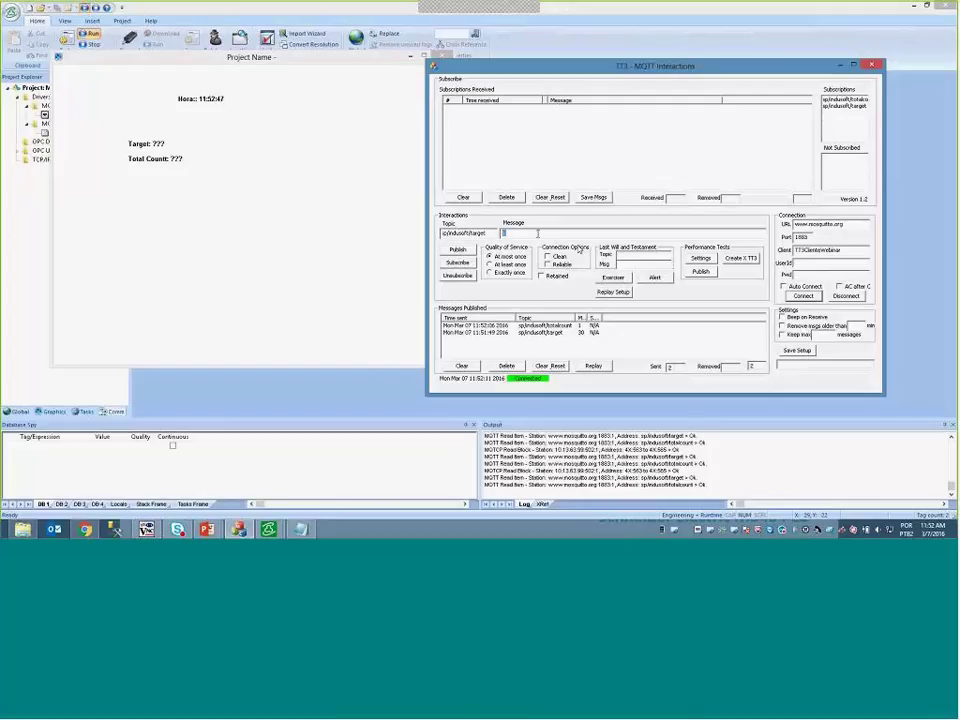
type("30")
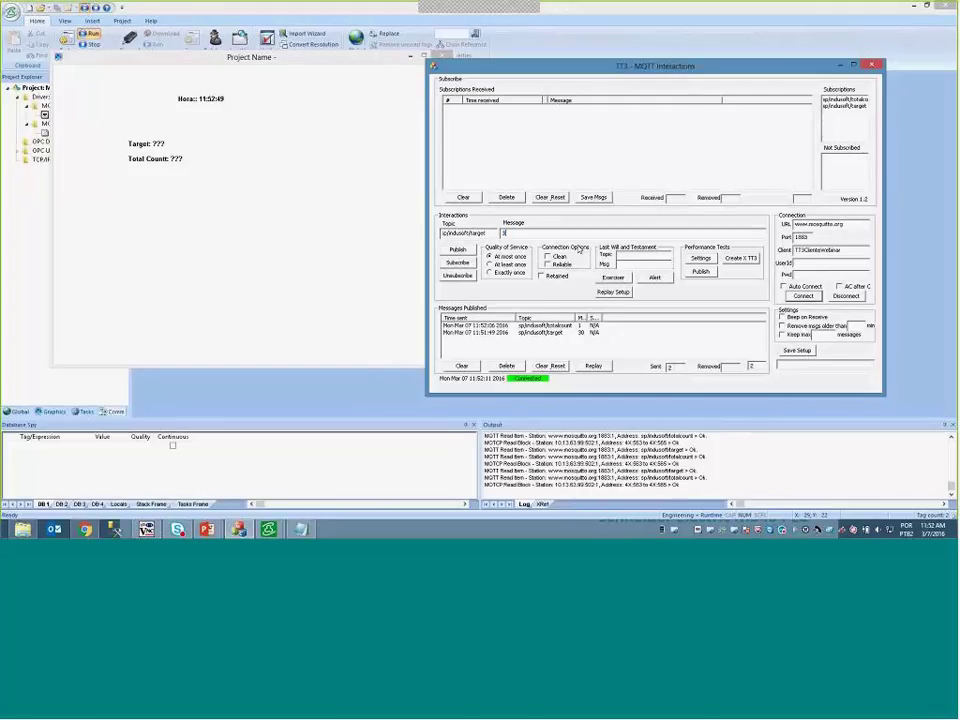
left_click(458, 250)
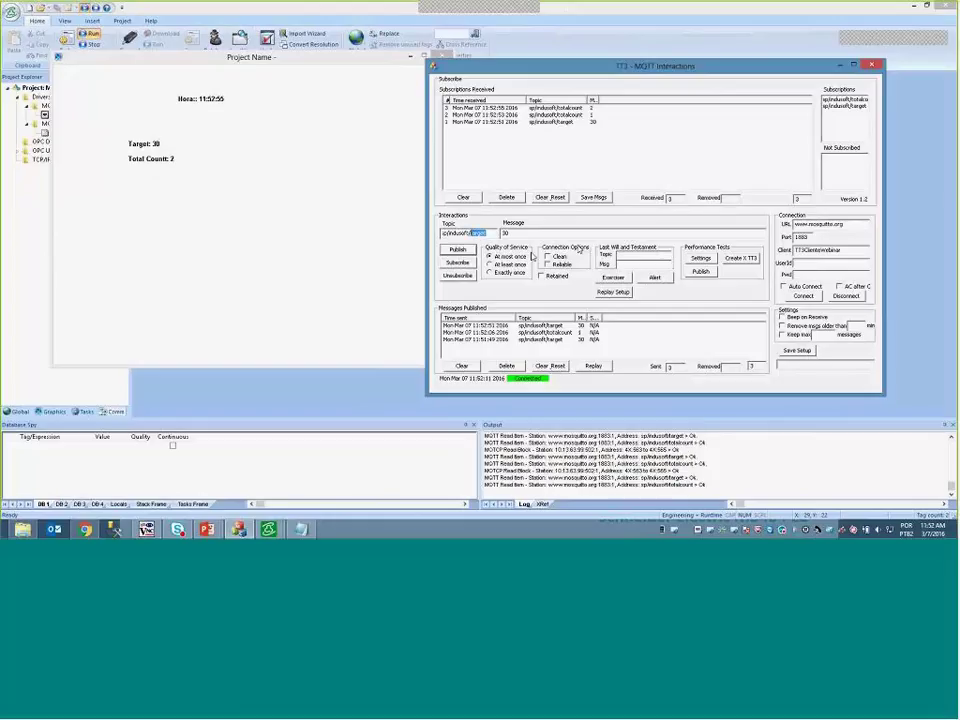
Publish the message 5 to the topic sp/indusoft/totalcount
double_click(479, 233)
type("totalcount")
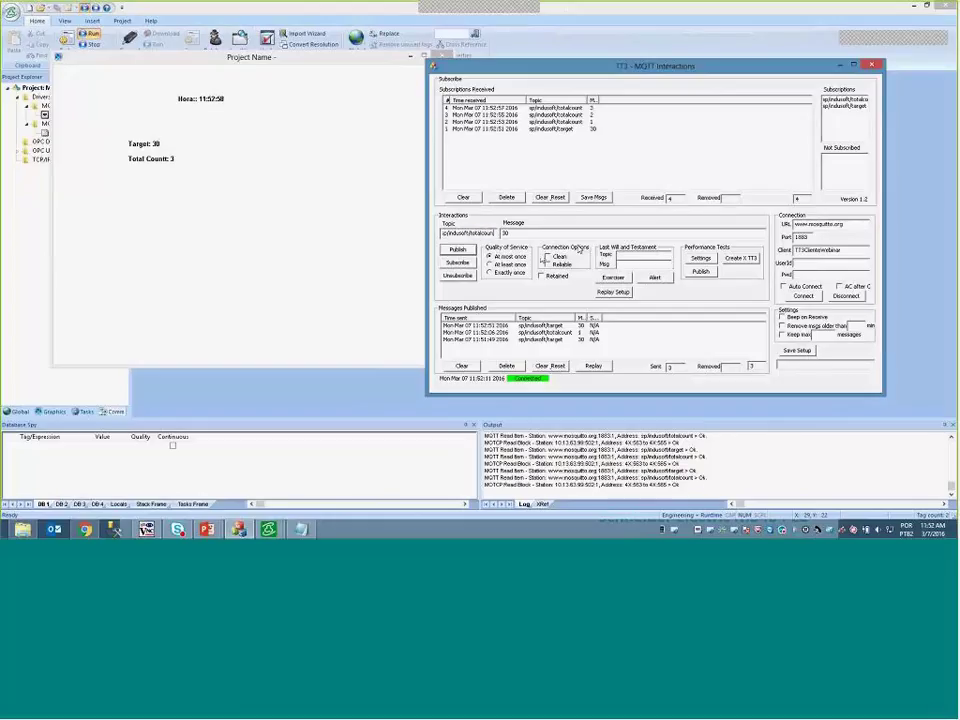
key("Tab")
type("5")
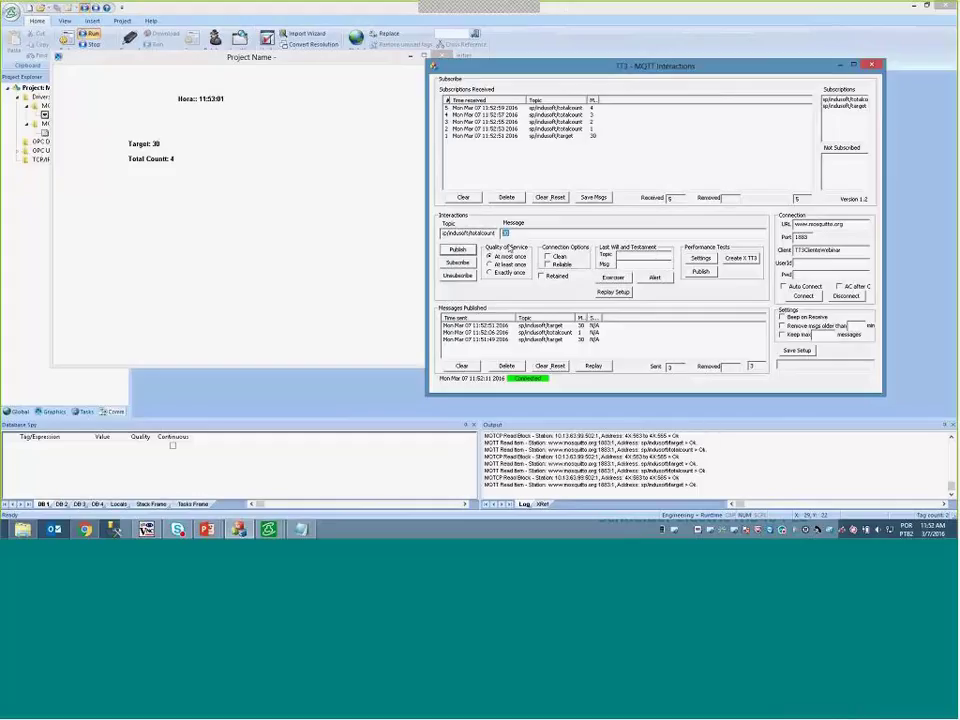
left_click(457, 249)
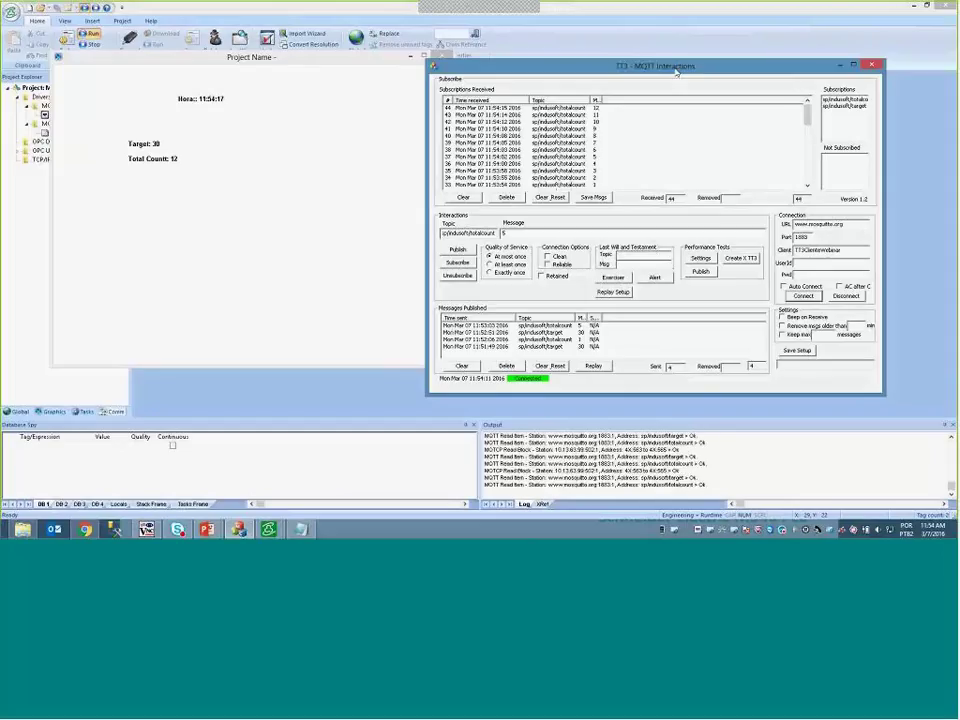
Stop the running project and check the Raspberry Pi's iotview terminal in TightVNC Viewer
left_click(376, 114)
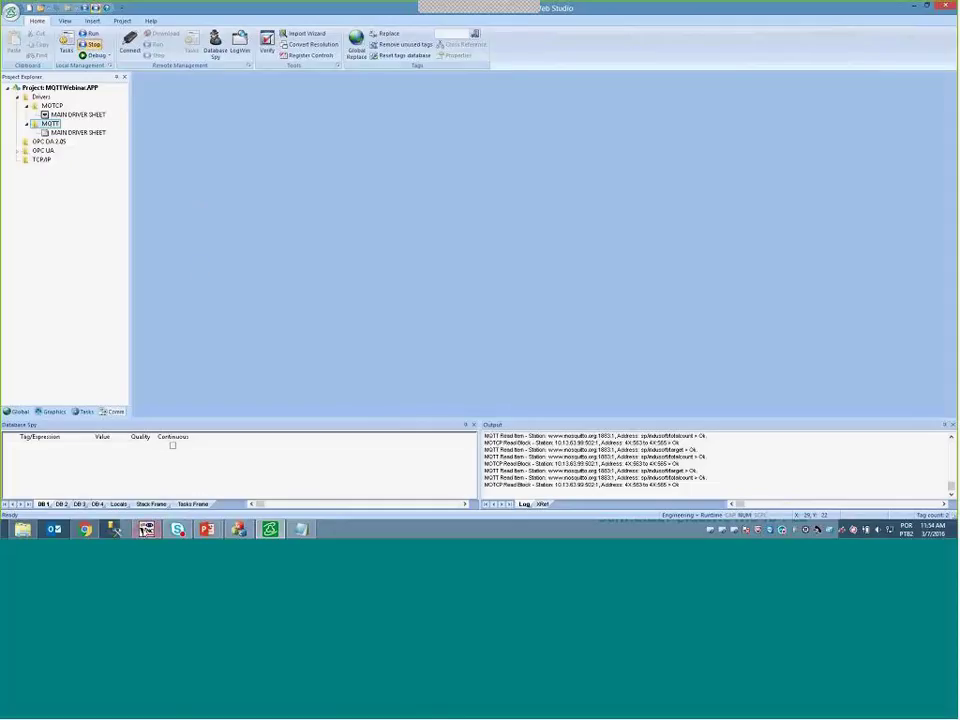
left_click(143, 528)
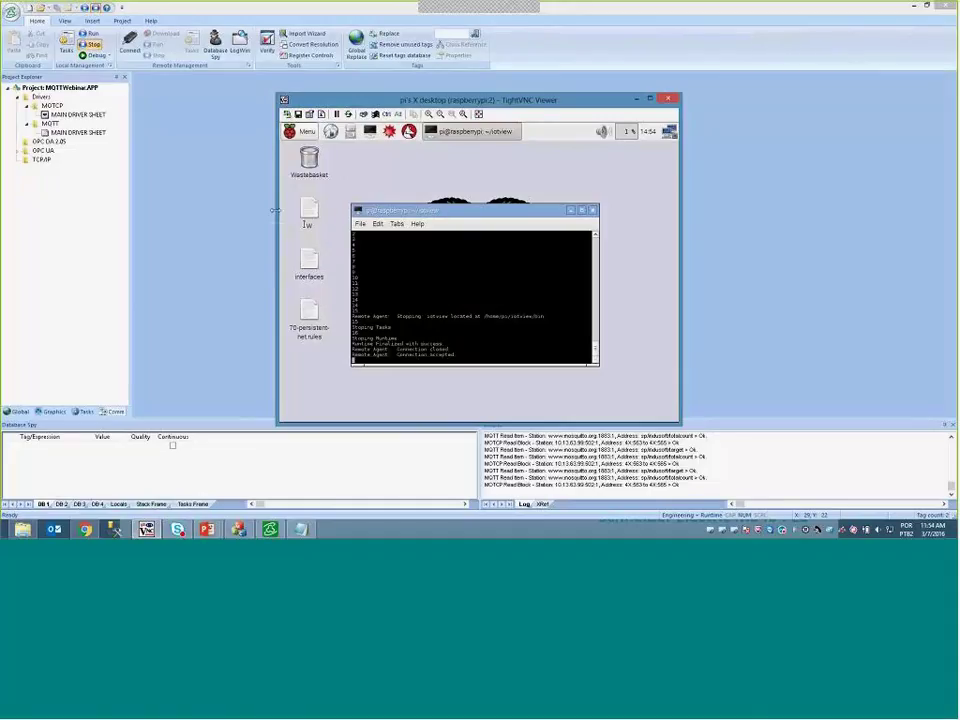
left_click(66, 227)
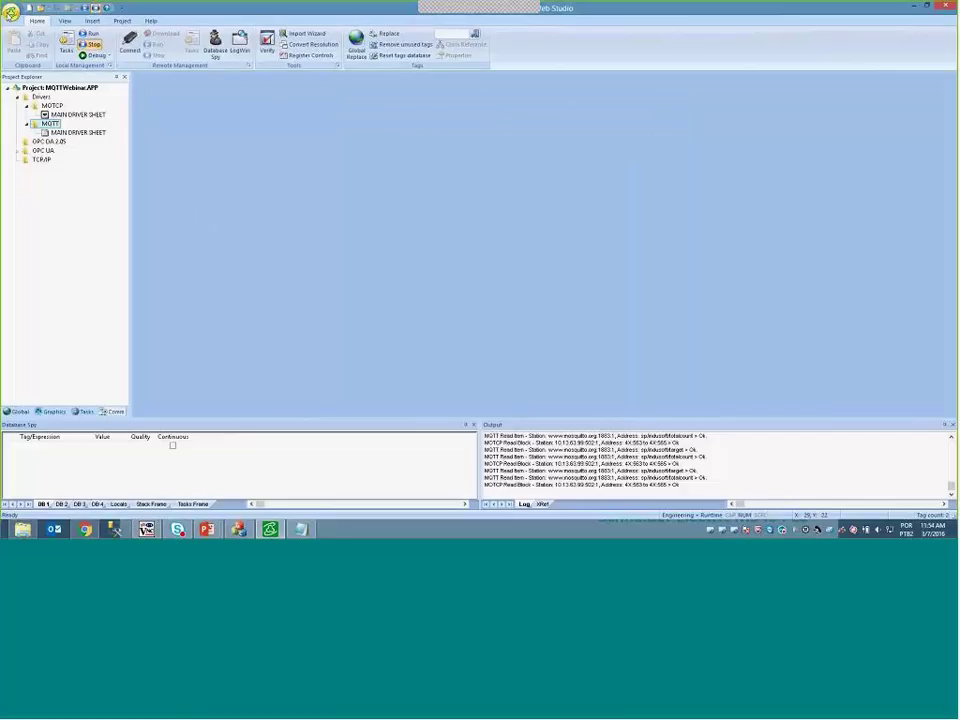
Publish all project screens as HTML, enabling the TCP/IP Server module
left_click(11, 11)
mouse_move(40, 148)
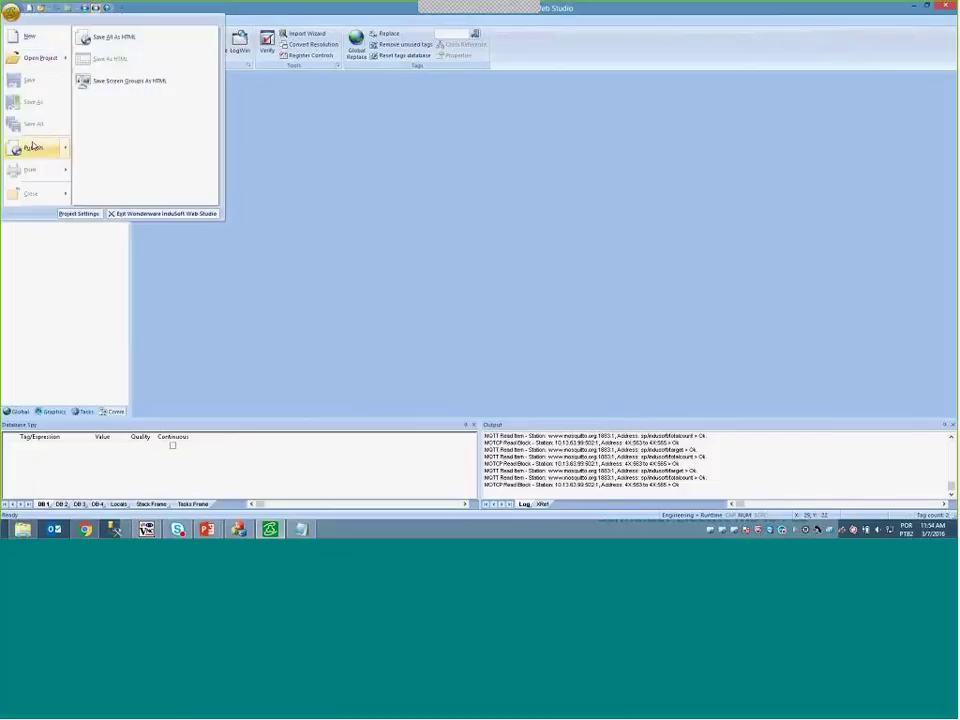
left_click(137, 44)
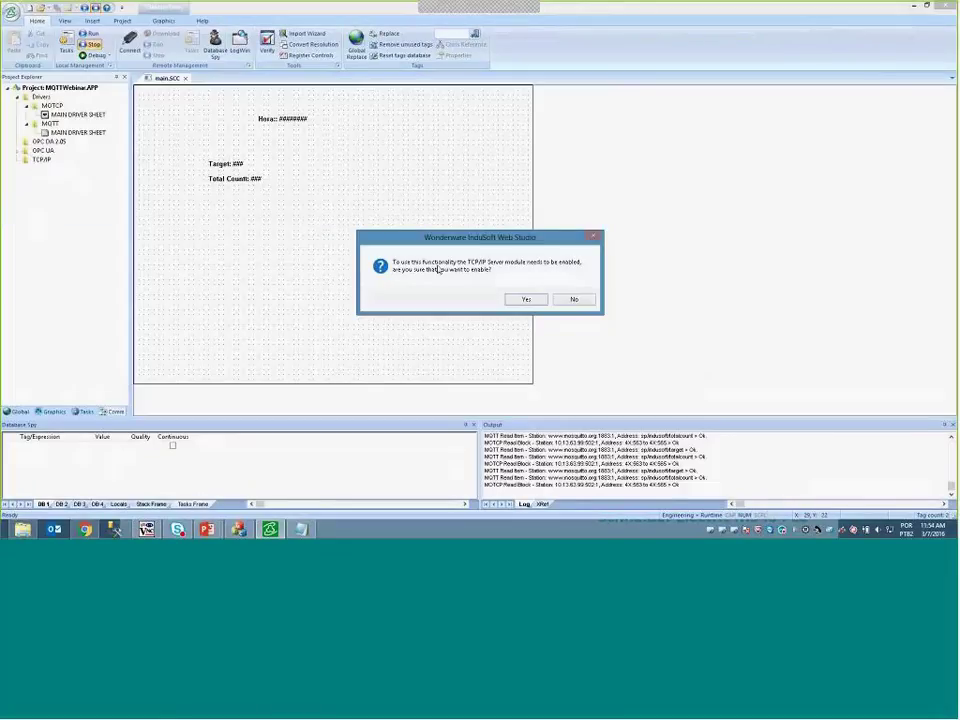
left_click(516, 299)
left_click(568, 302)
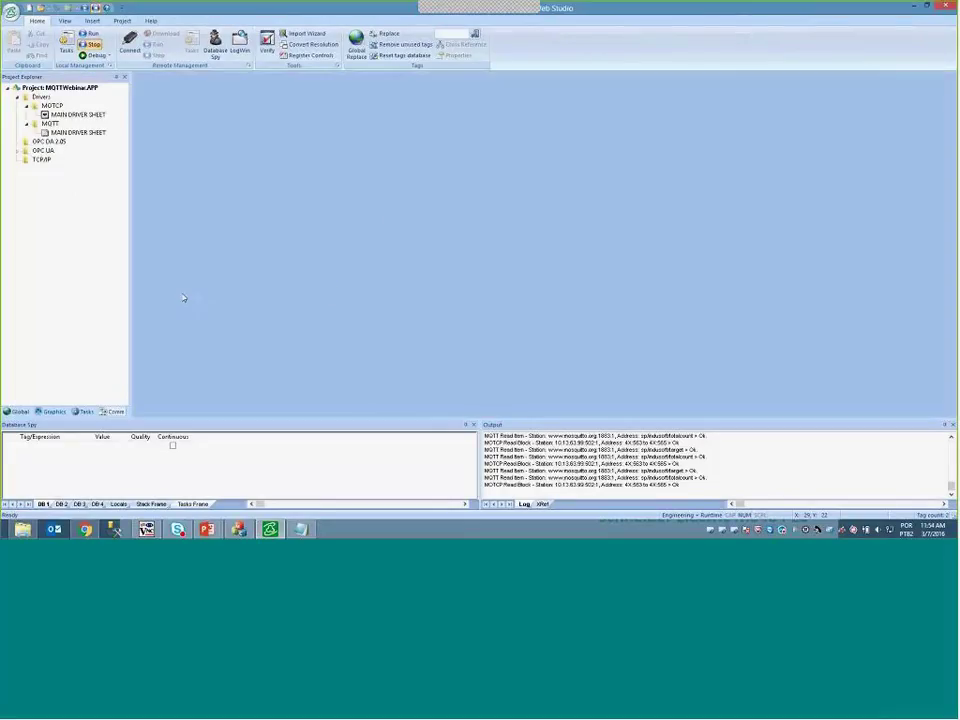
Open the thin clients' Mobile Access configuration and add main to its Screens list
left_click(54, 411)
double_click(47, 114)
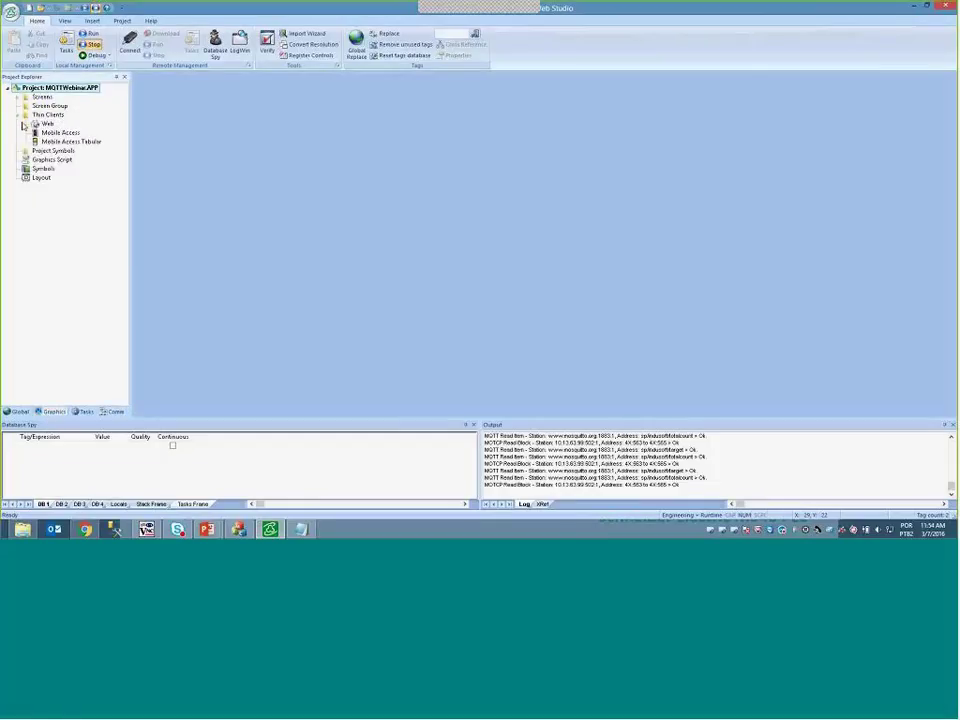
left_click(52, 133)
double_click(52, 133)
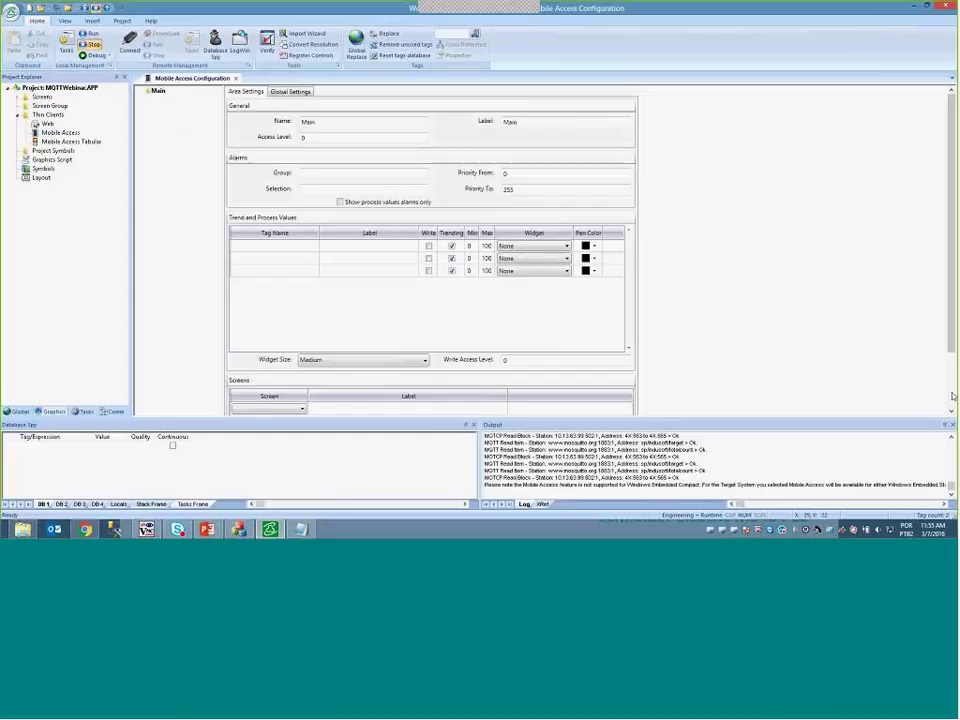
scroll(495, 397, "down", 1)
left_click(299, 371)
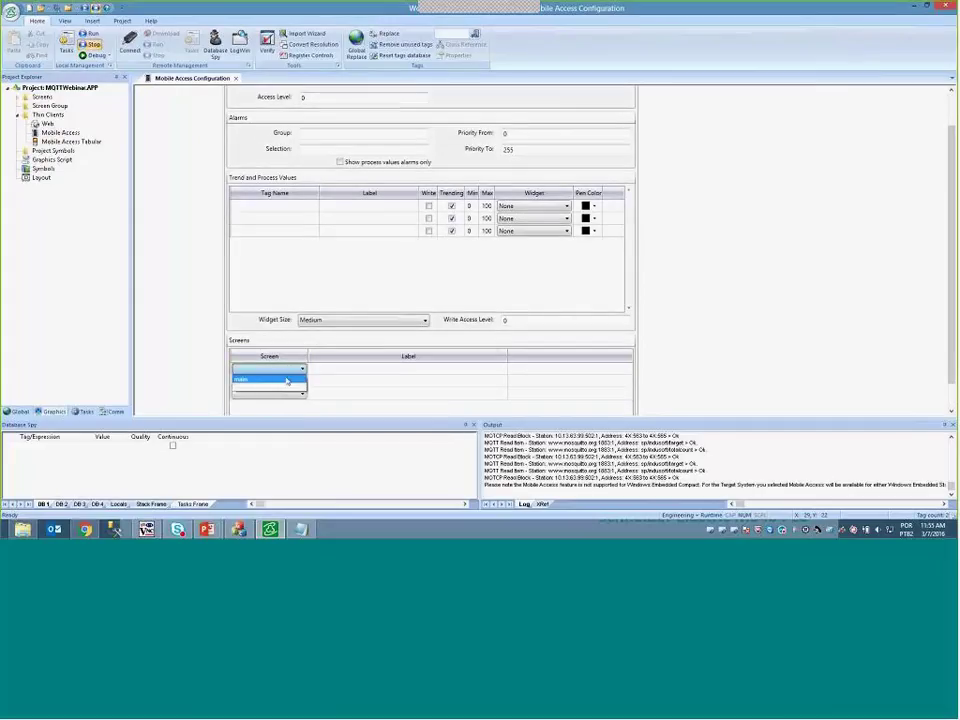
left_click(262, 381)
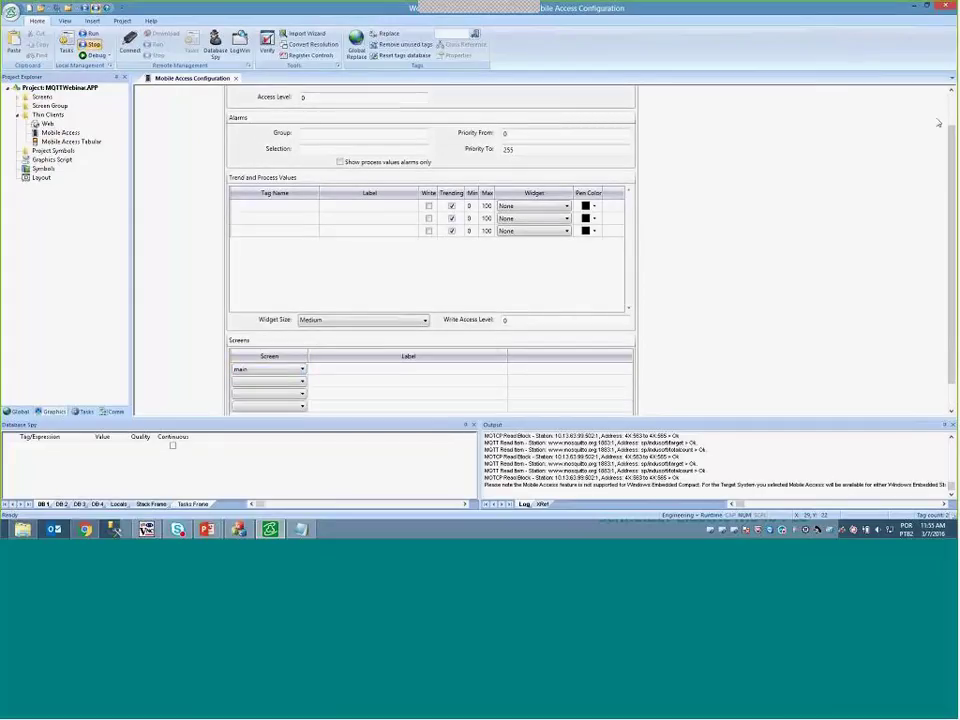
Enable CGI in the Mobile Access global settings, and save and close the configuration
scroll(332, 146, "up", 1)
left_click(291, 92)
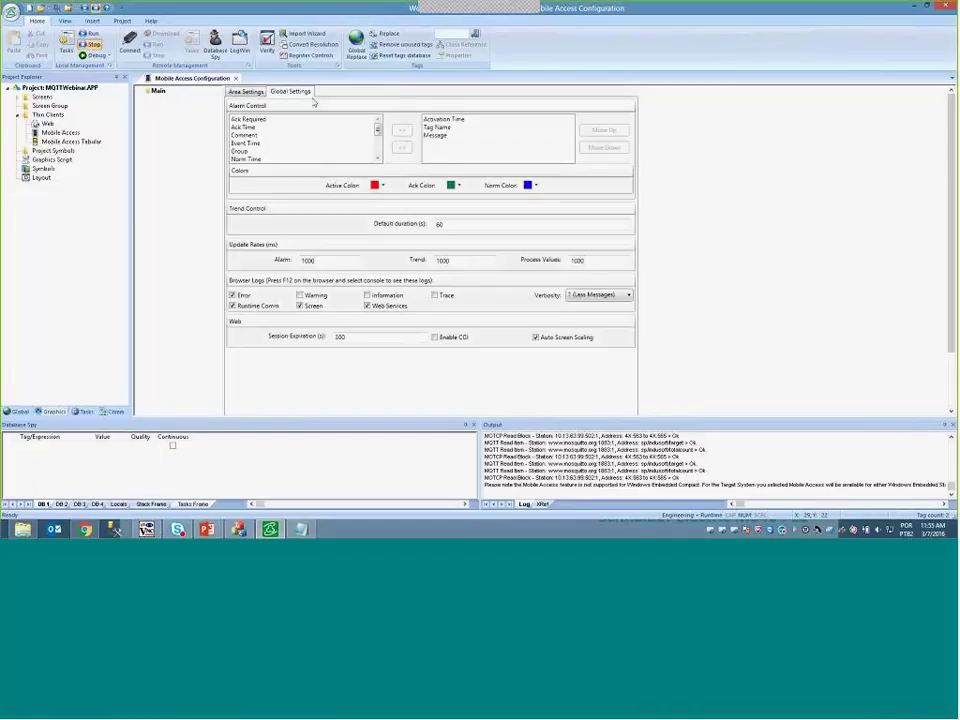
left_click(434, 337)
left_click(237, 80)
left_click(440, 299)
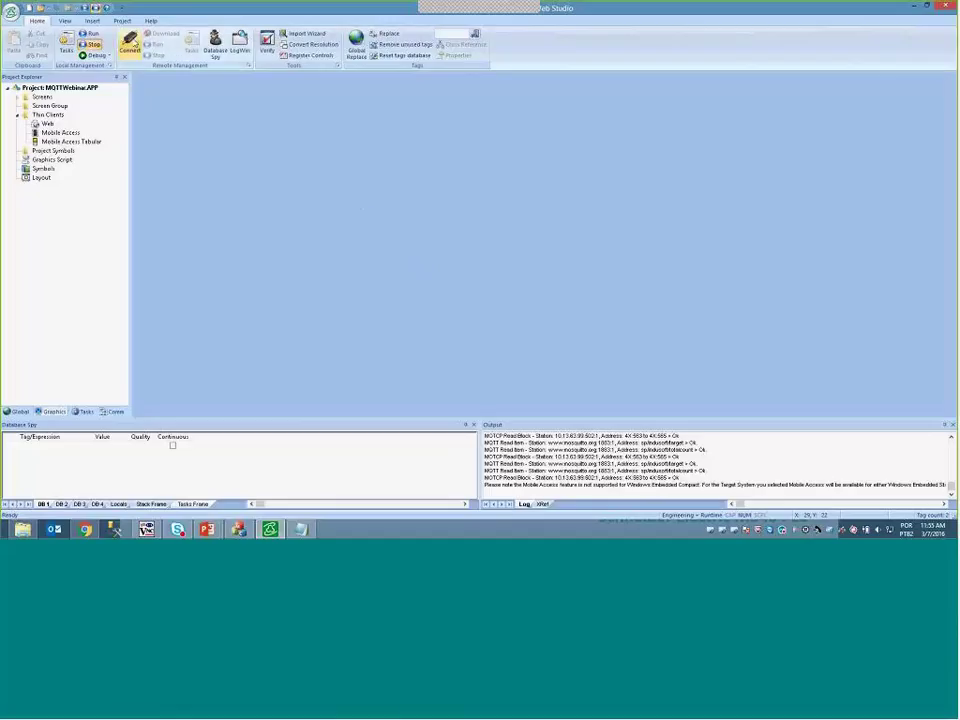
Connect Remote Management to the target host 10.168.23.33
left_click(131, 44)
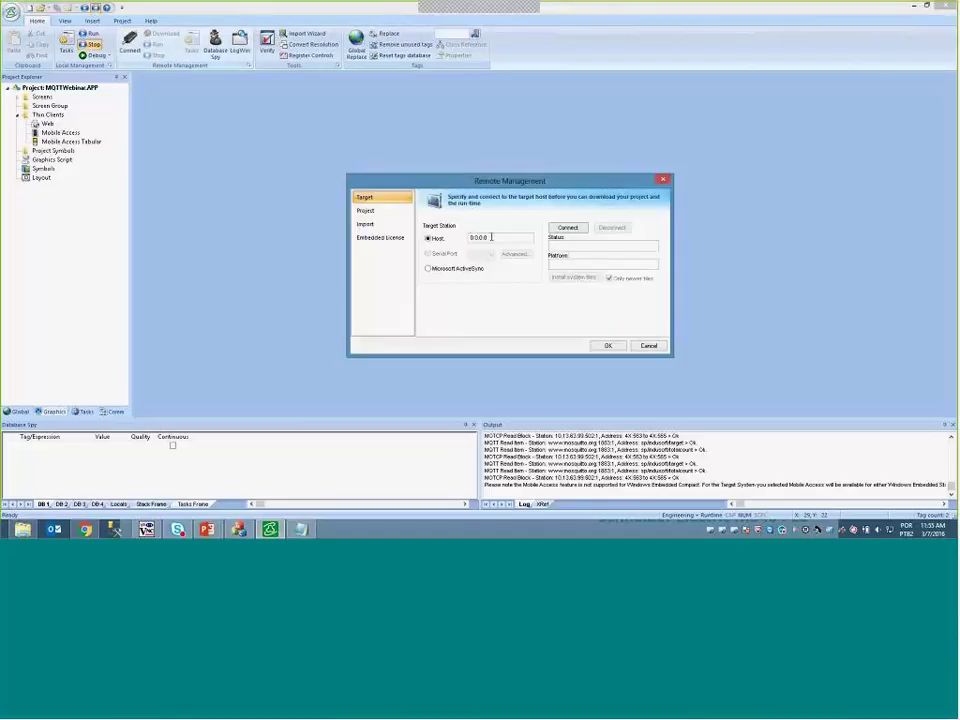
left_click_drag(491, 237, 447, 240)
type("10.168.23.33")
left_click(563, 228)
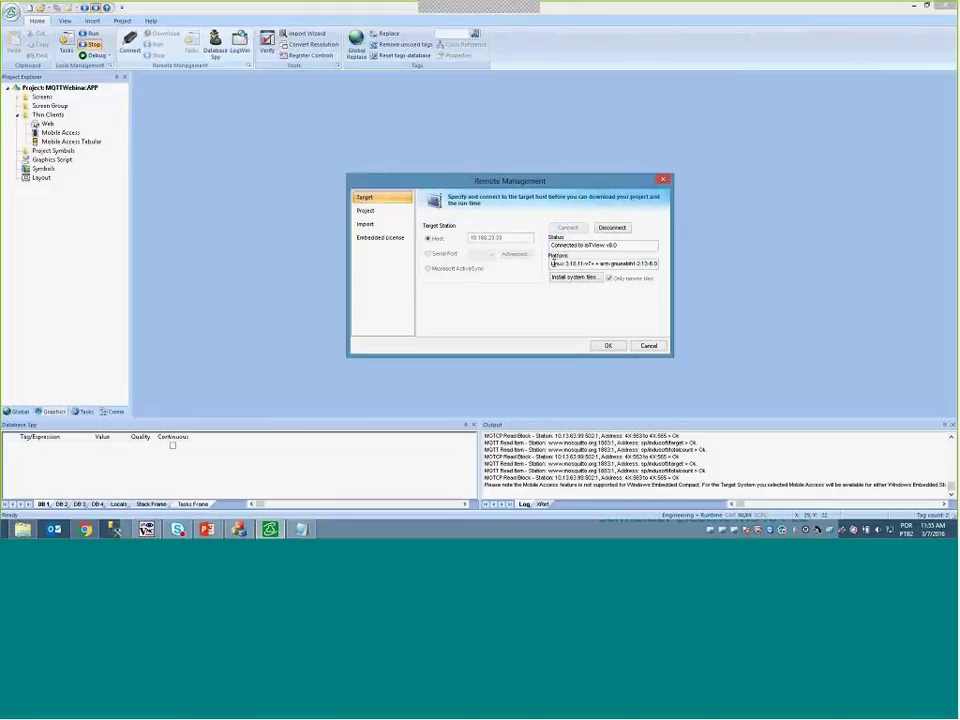
Check the connected target's platform and the remote agent's connection log on the Raspberry Pi
left_click(571, 259)
left_click_drag(572, 263, 657, 263)
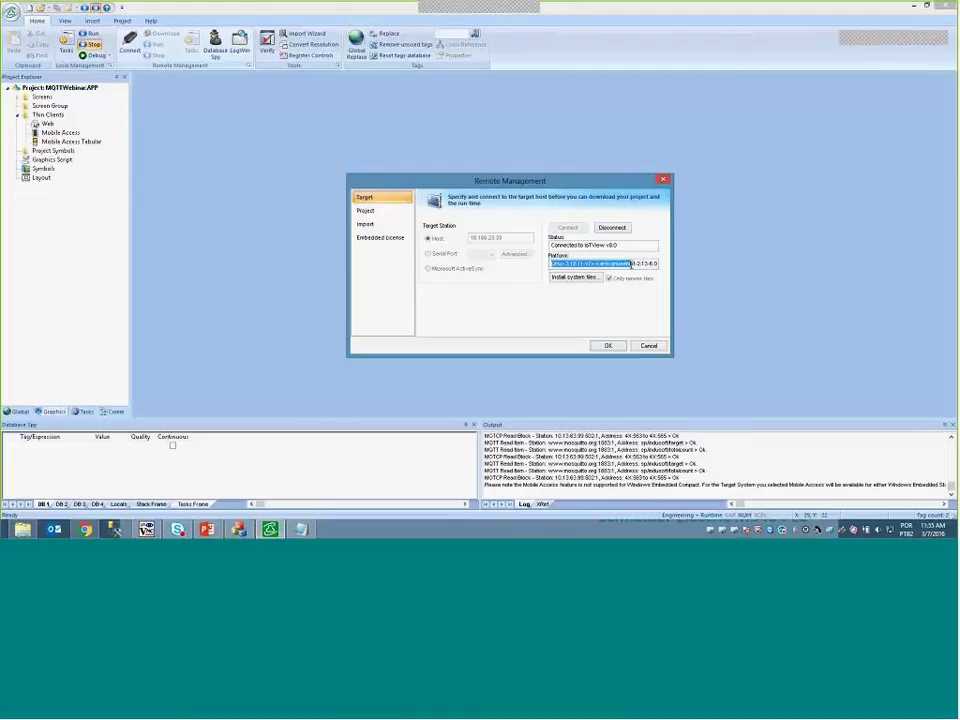
left_click(556, 263)
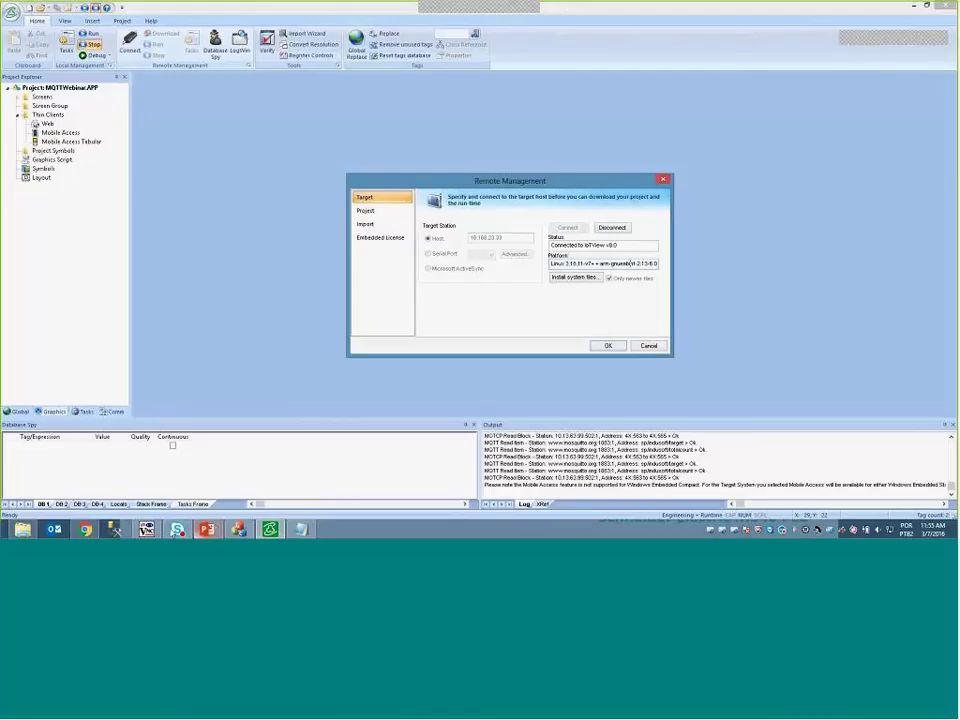
left_click(147, 529)
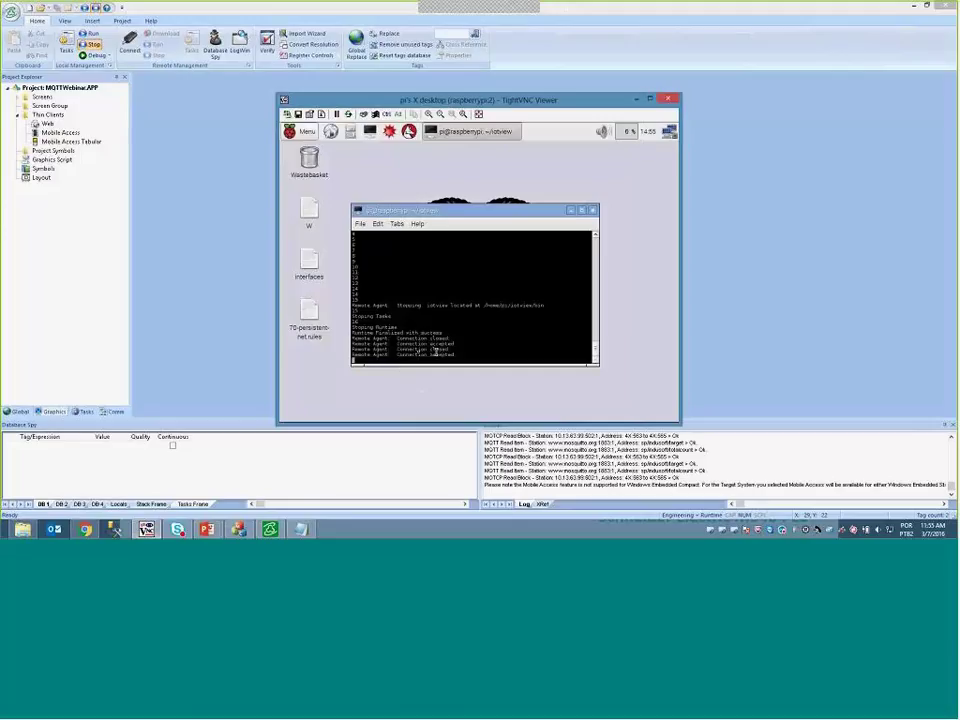
left_click(191, 214)
Download the MQTTWebinar project to the Raspberry Pi target and check the file updates in its terminal
left_click(367, 211)
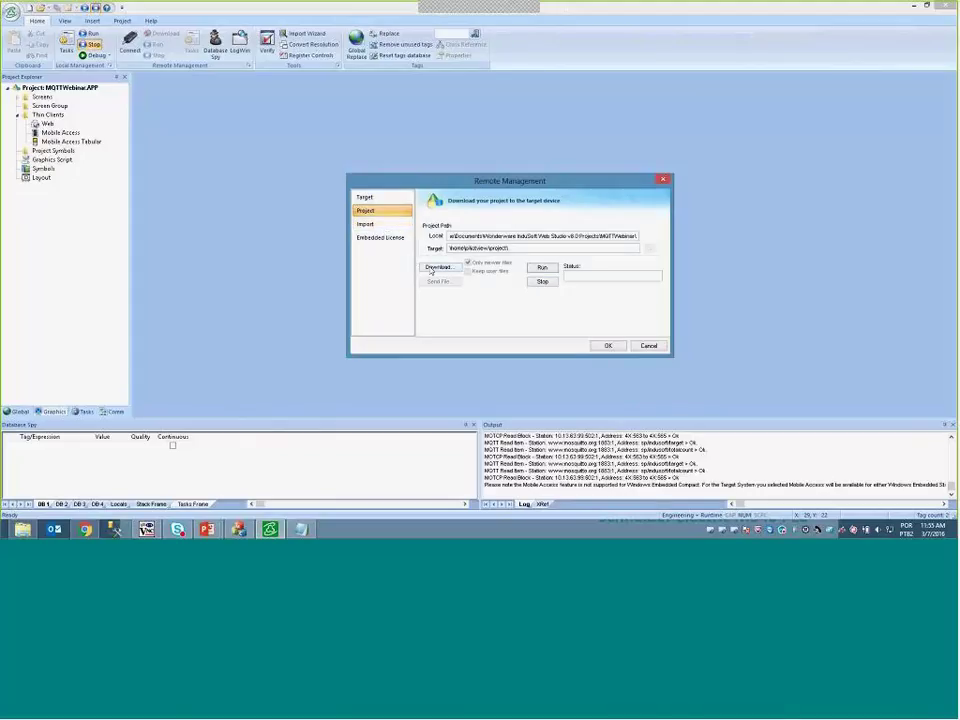
left_click(433, 270)
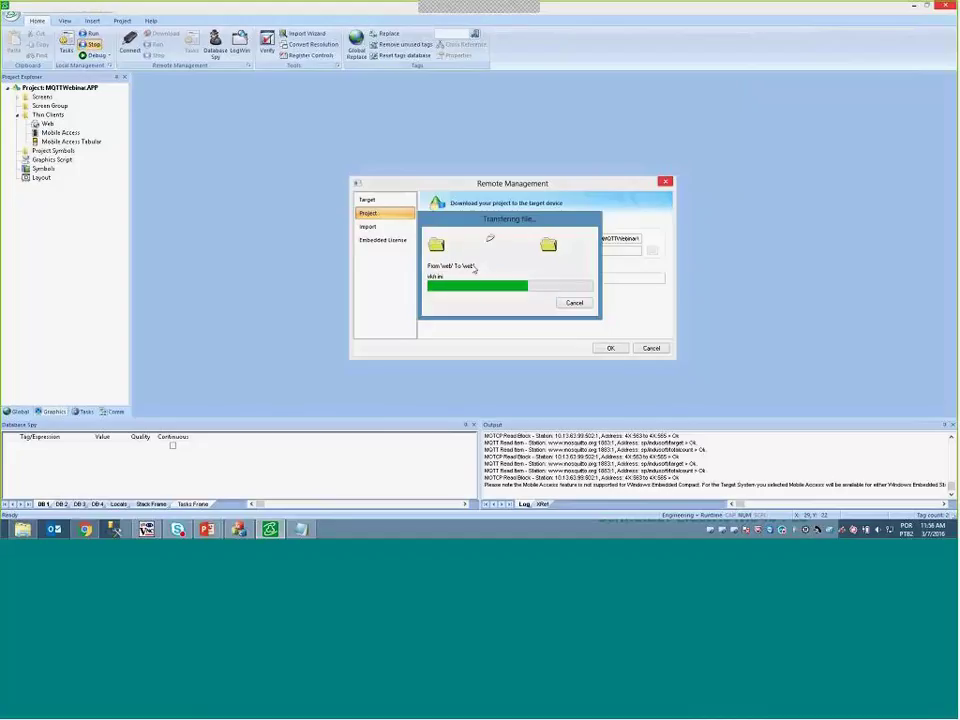
key("alt+Tab")
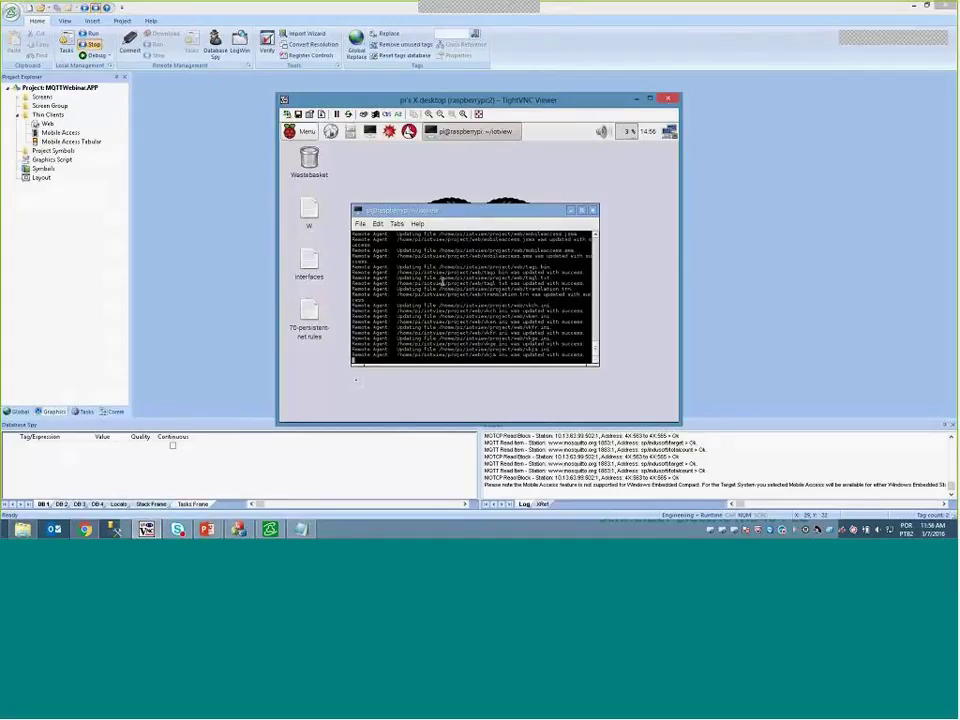
left_click(270, 528)
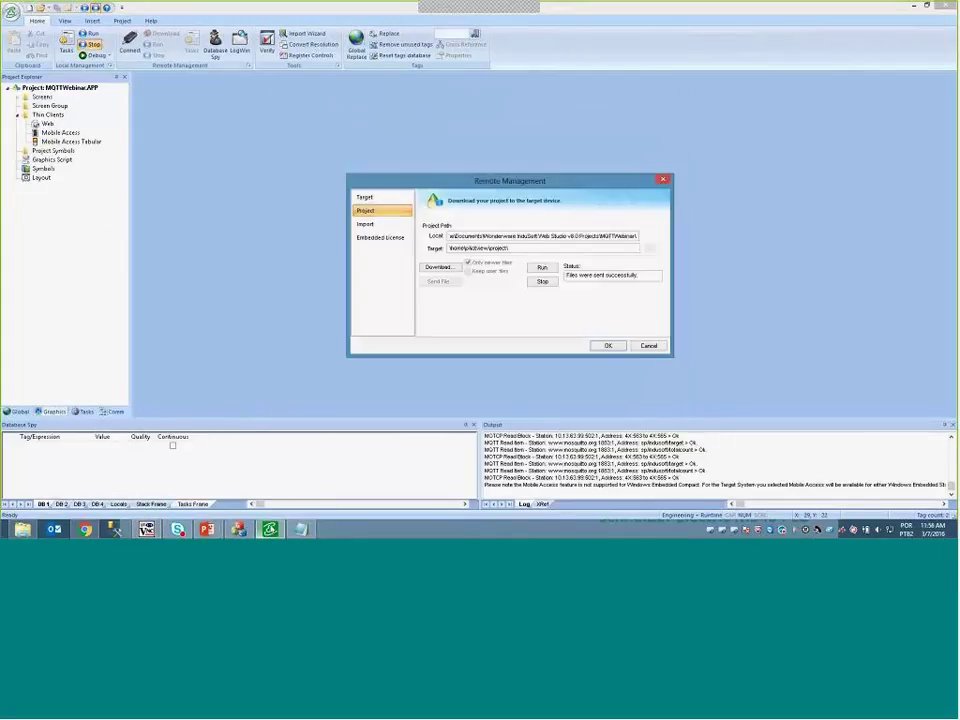
Start the project on the remote target and arrange the Raspberry Pi desktop viewer beside the TT3 client
left_click(542, 269)
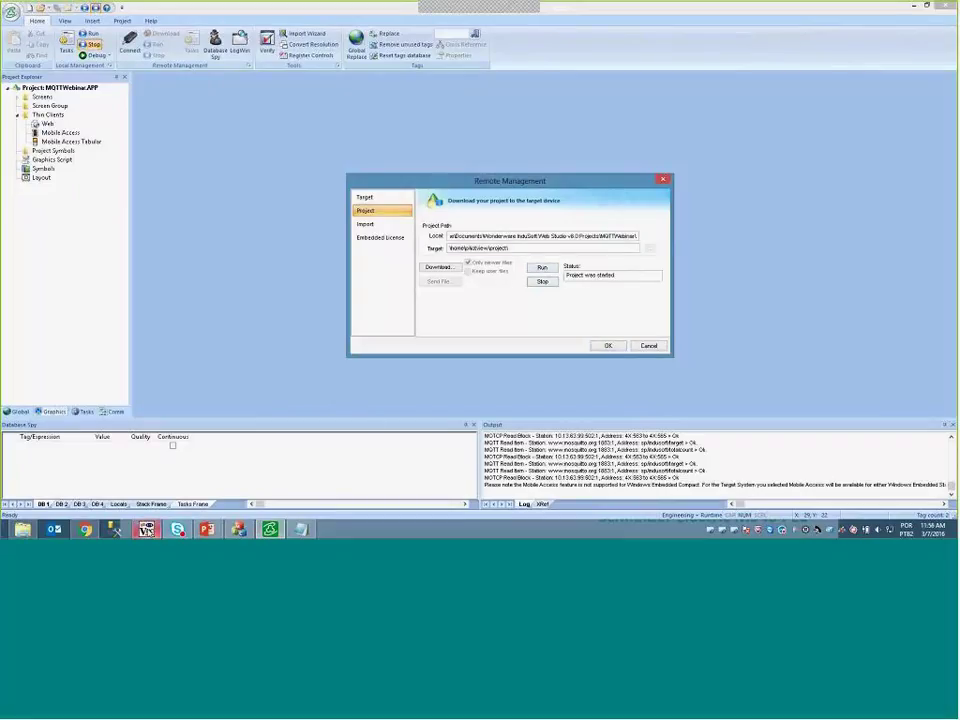
left_click(146, 529)
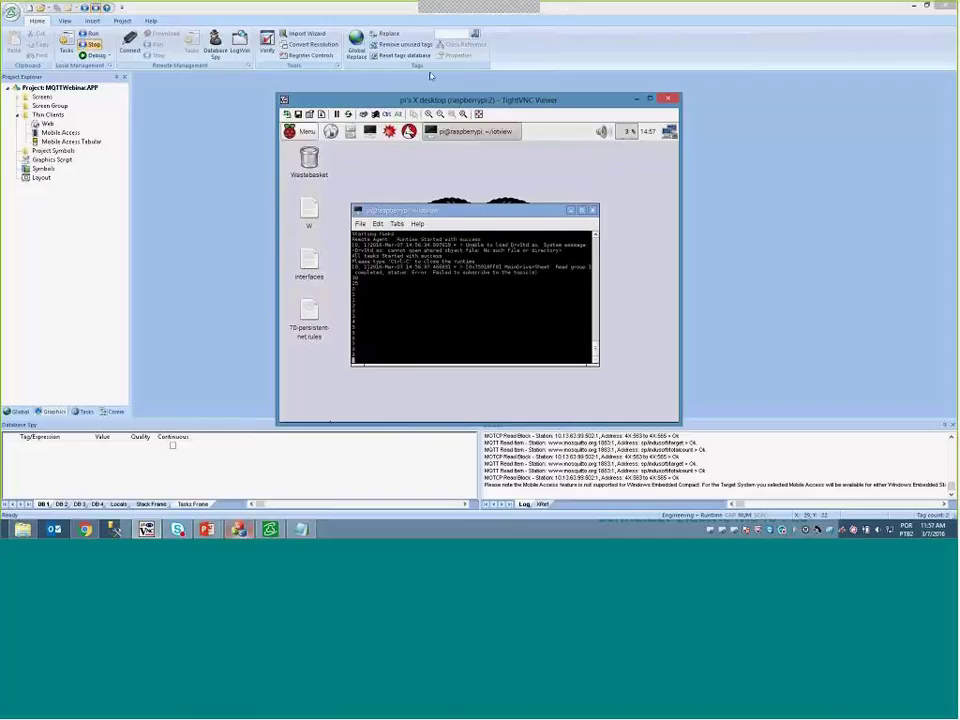
left_click_drag(450, 99, 268, 74)
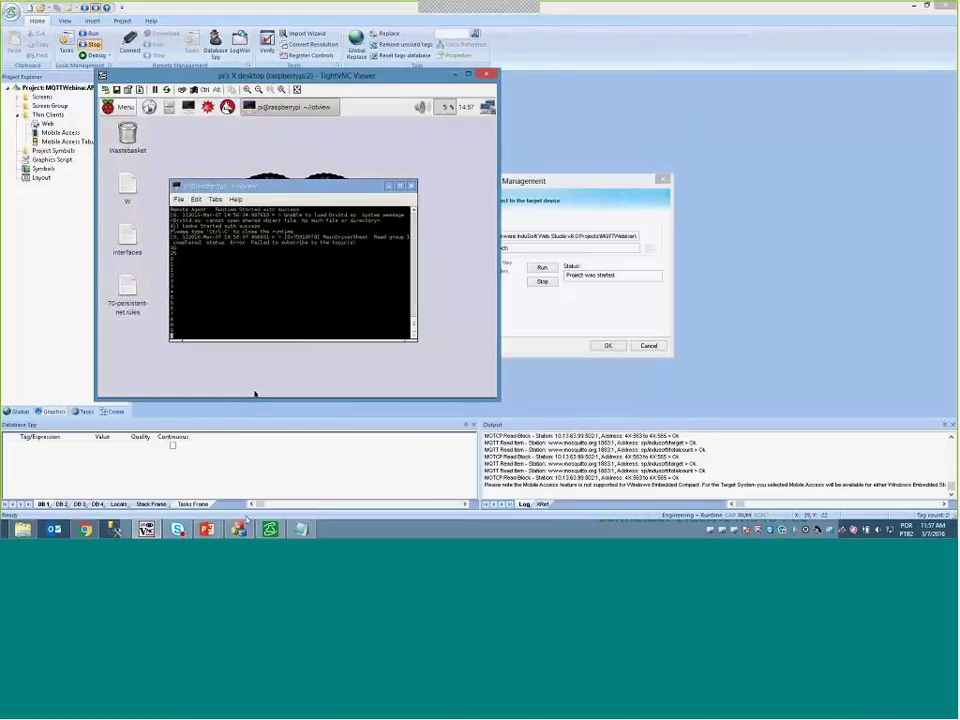
key("alt+Tab")
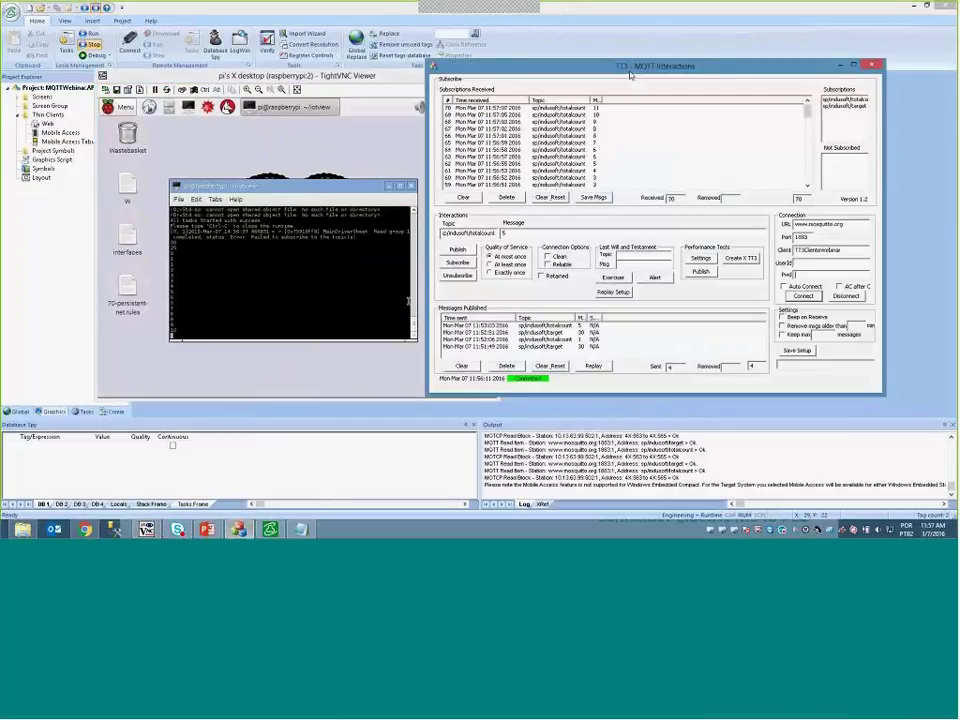
left_click_drag(621, 76, 666, 68)
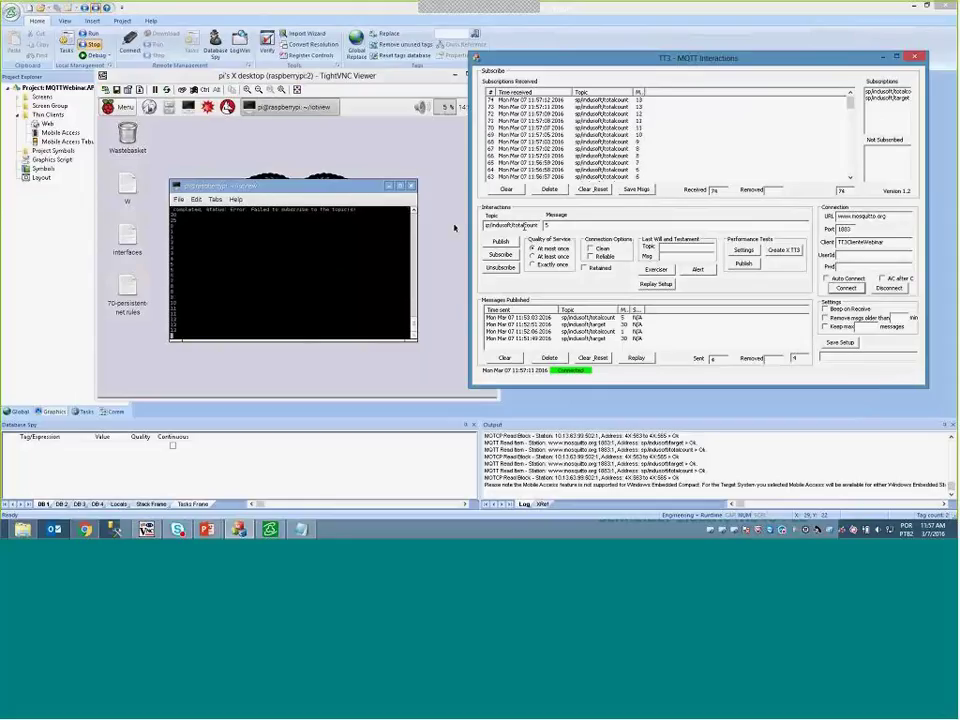
Publish the value 20 to the topic sp/indusoft/target from the TT3 client
double_click(527, 225)
type("target")
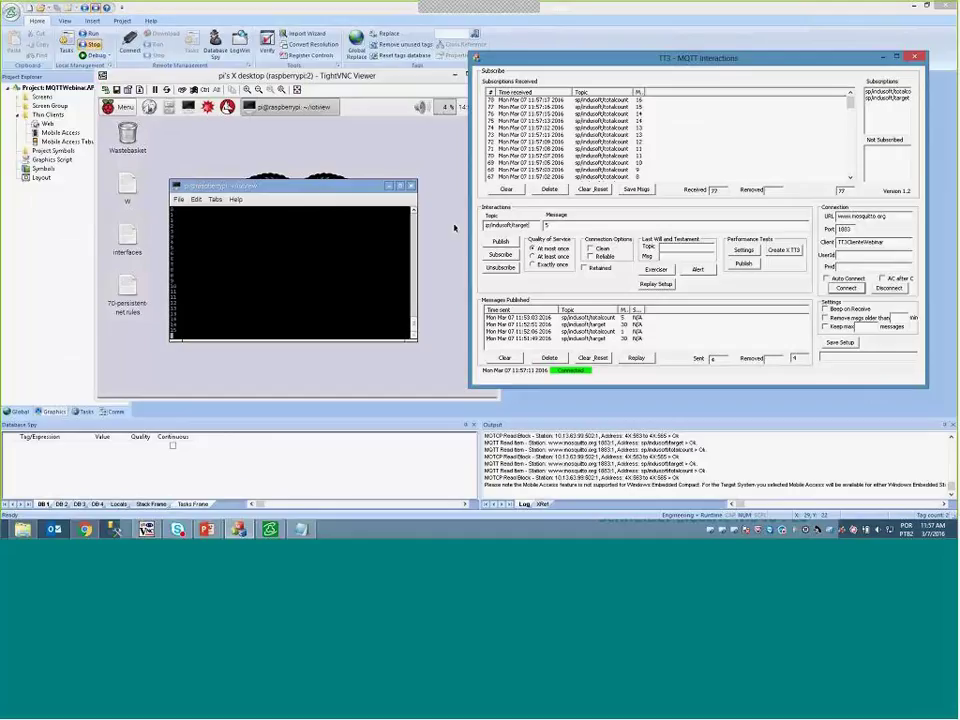
double_click(552, 226)
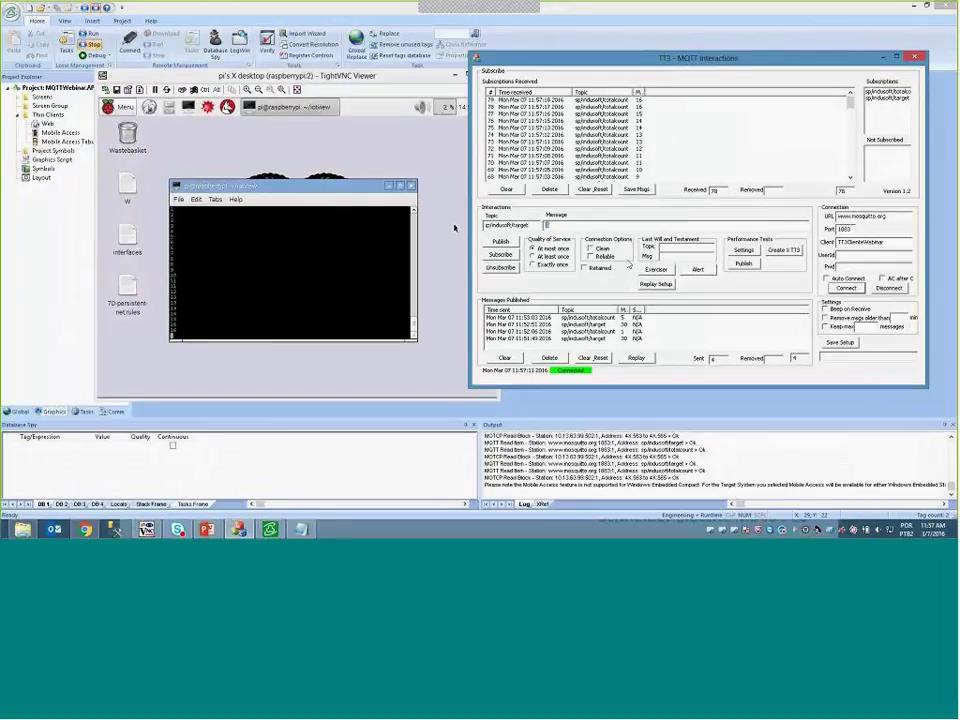
type("20")
left_click(500, 242)
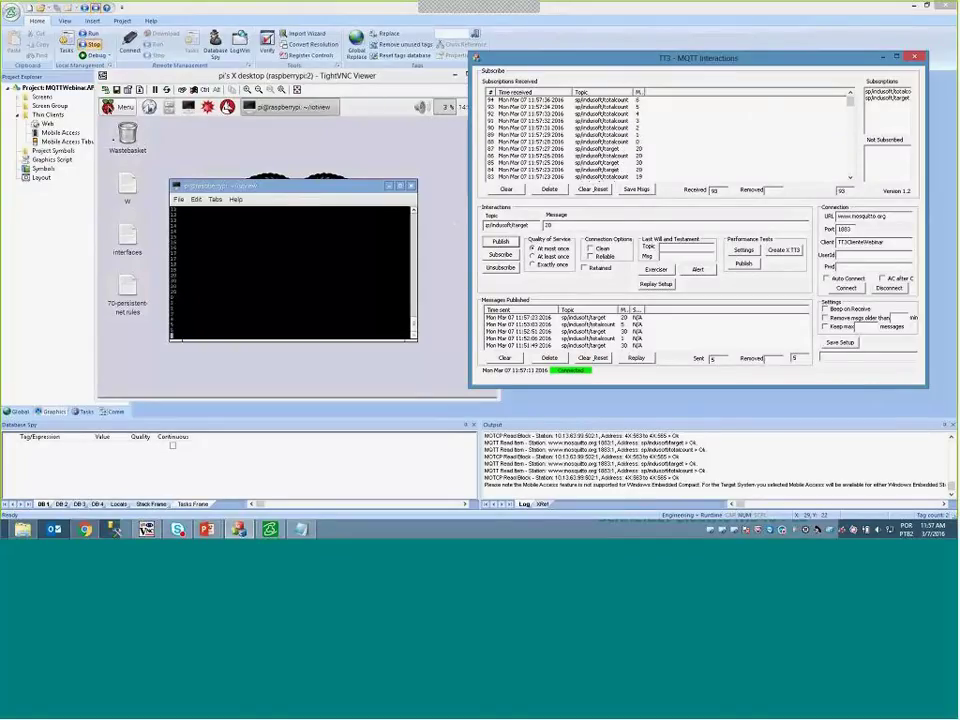
Compare the Raspberry Pi's terminal output with the messages received in TT3, and check the client's broker URL
left_click(311, 243)
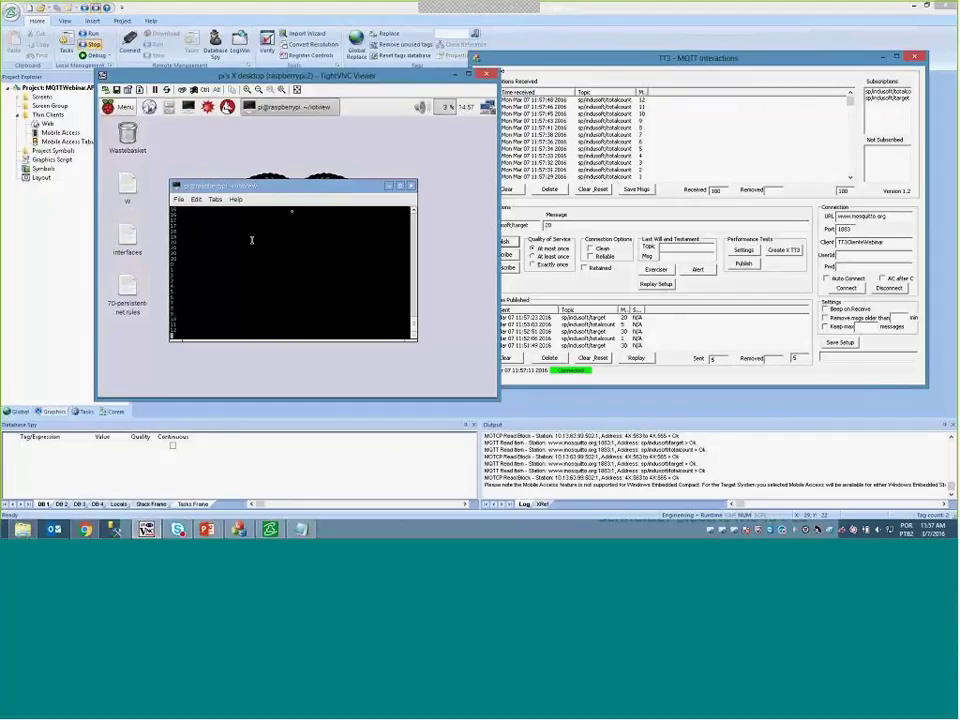
left_click_drag(290, 97, 254, 88)
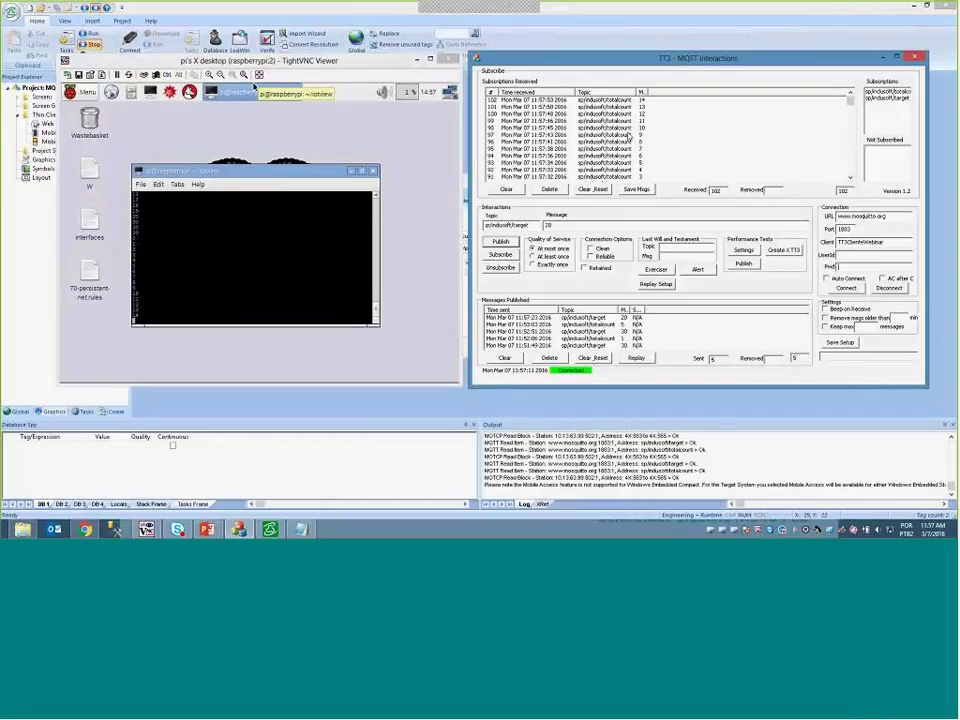
double_click(889, 215)
left_click(860, 212)
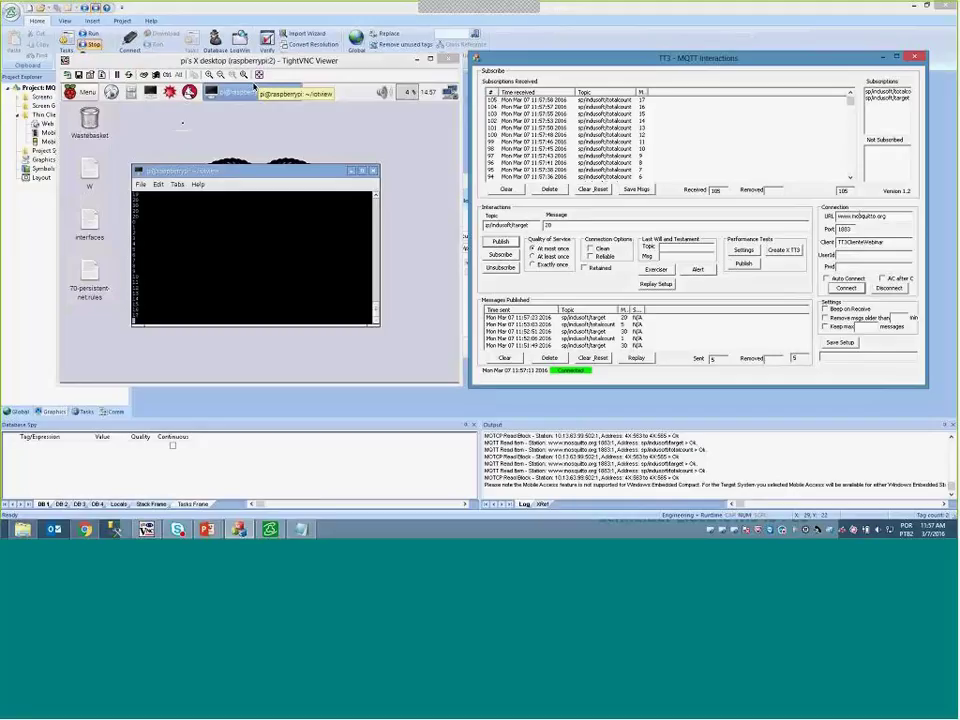
left_click(230, 176)
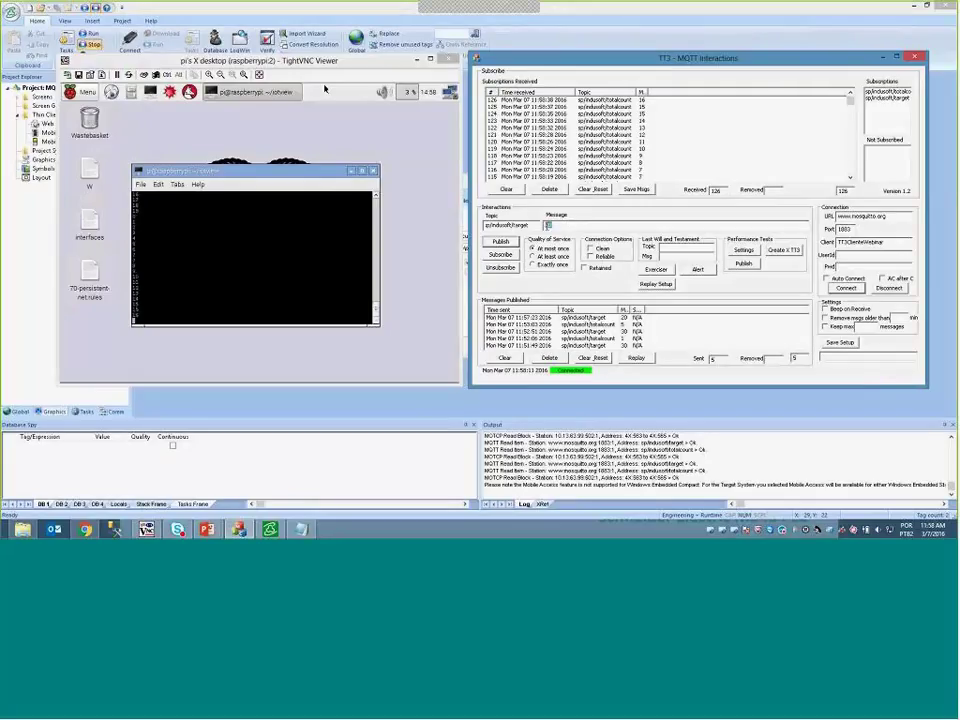
Publish the value 25 to sp/indusoft/target and compare the received counts with the Raspberry Pi's terminal output
double_click(547, 224)
type("25")
left_click(500, 242)
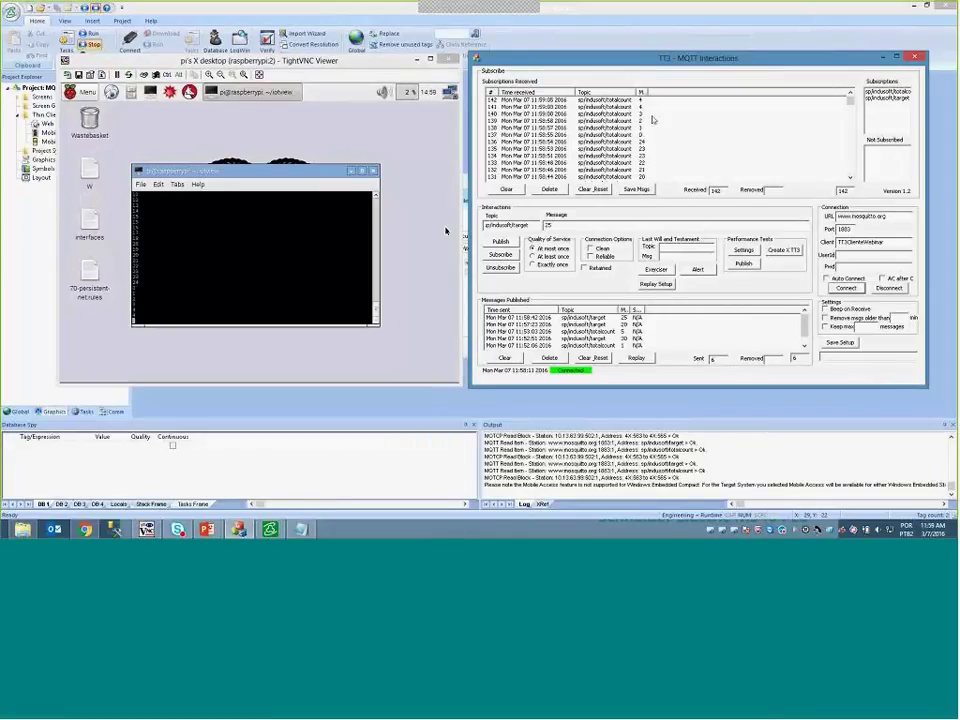
left_click(880, 92)
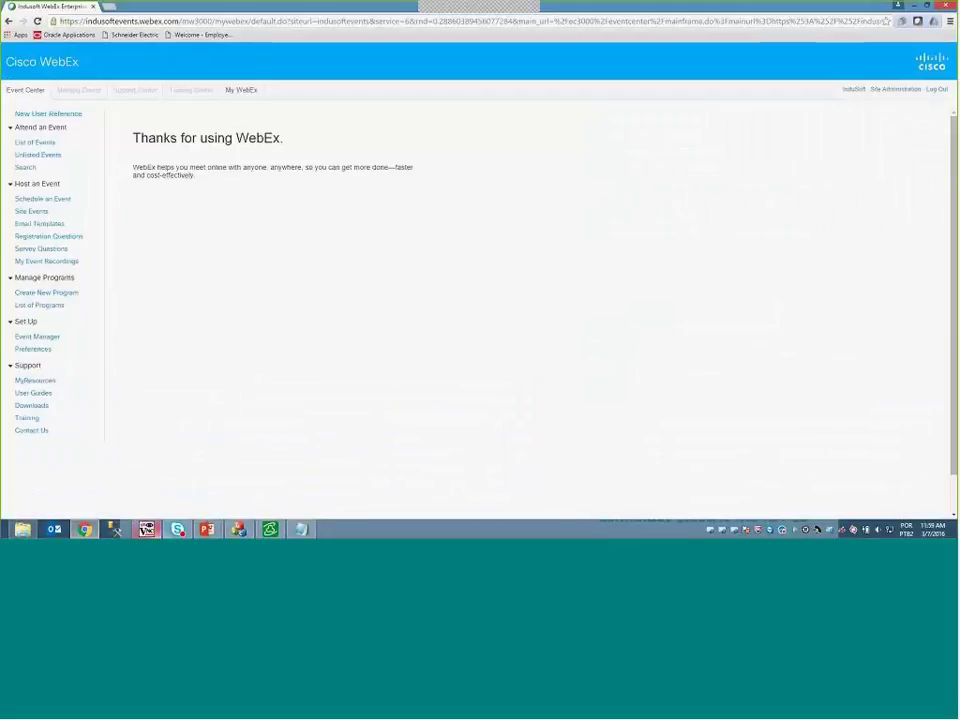
Switch to Chrome and try to load htpp://10.168.23.33/MA/index.html?guestuser=1&screen=main in a new tab
key("alt+Tab")
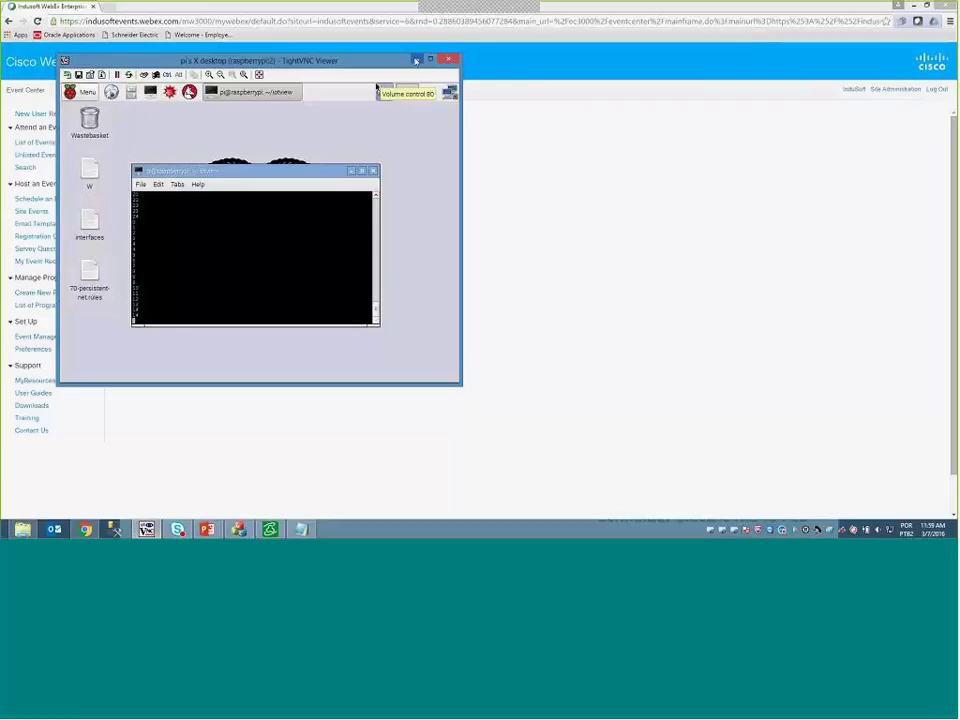
left_click(416, 60)
left_click(104, 6)
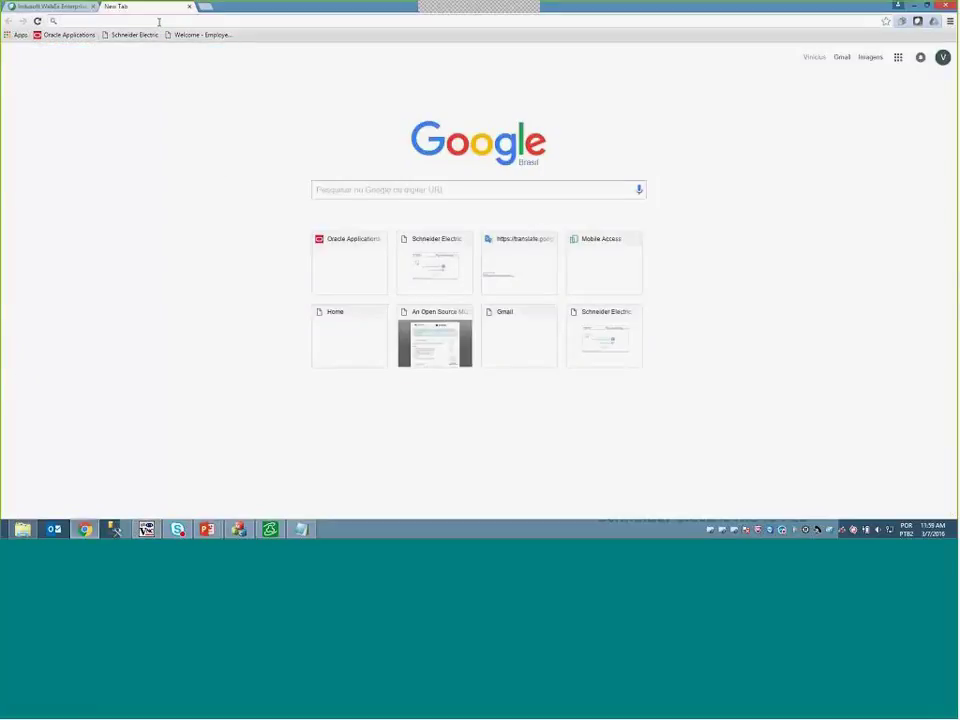
type("http")
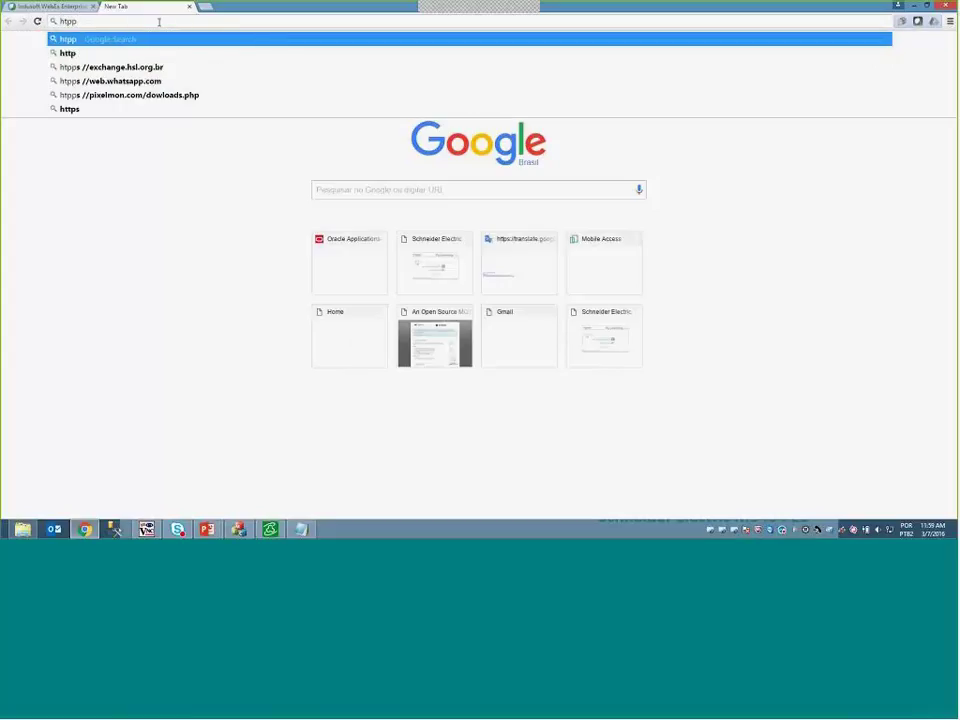
type("://")
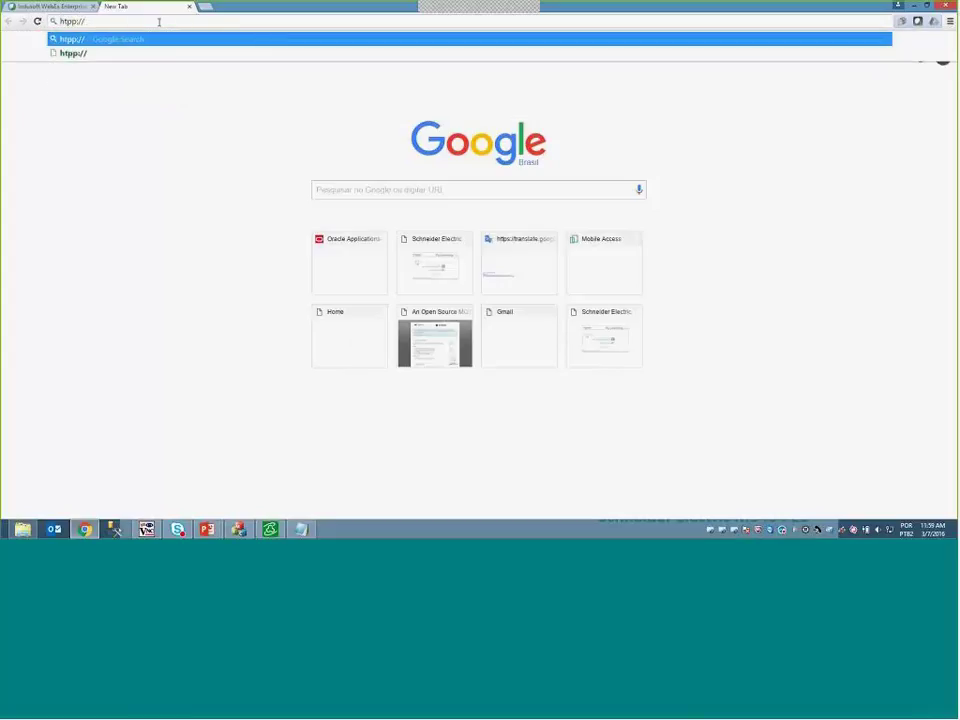
type("10.168.23.")
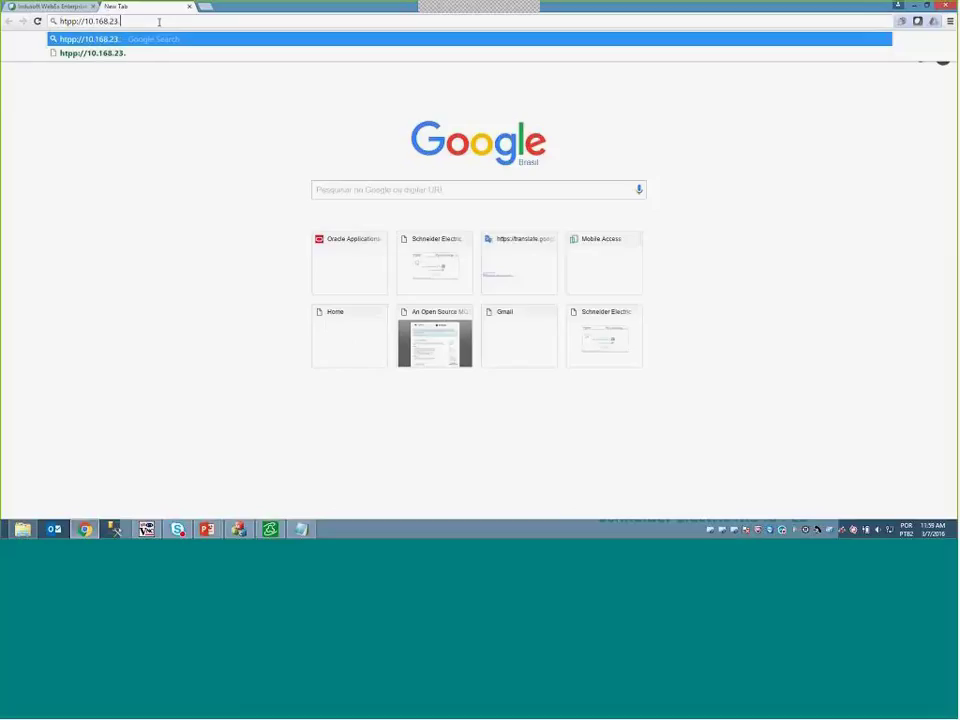
type("33/MA/inde")
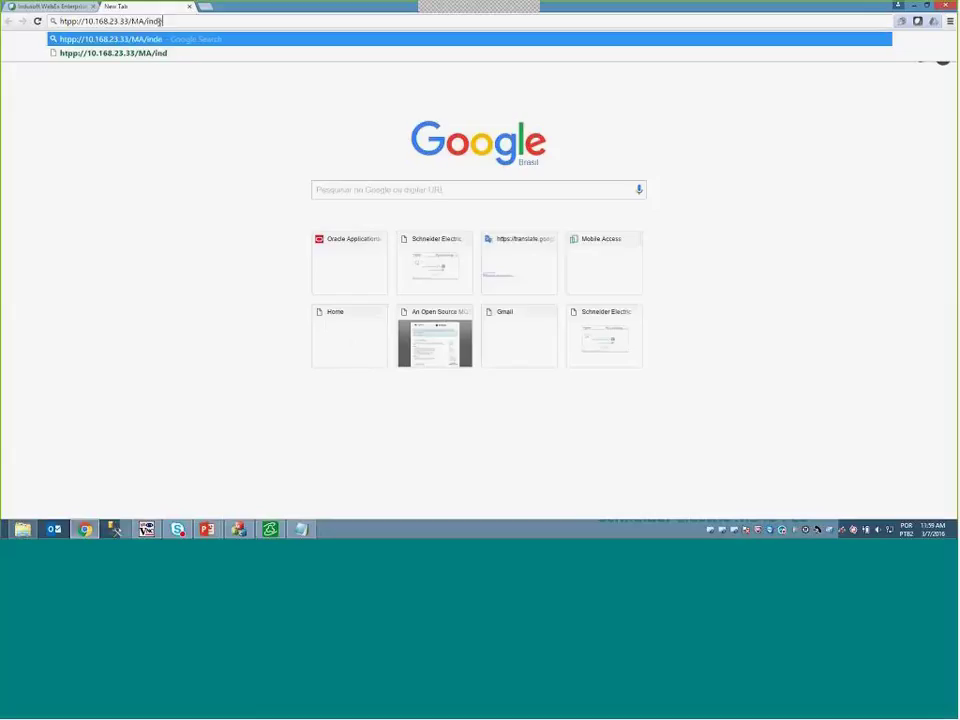
type("x.html?guestuser")
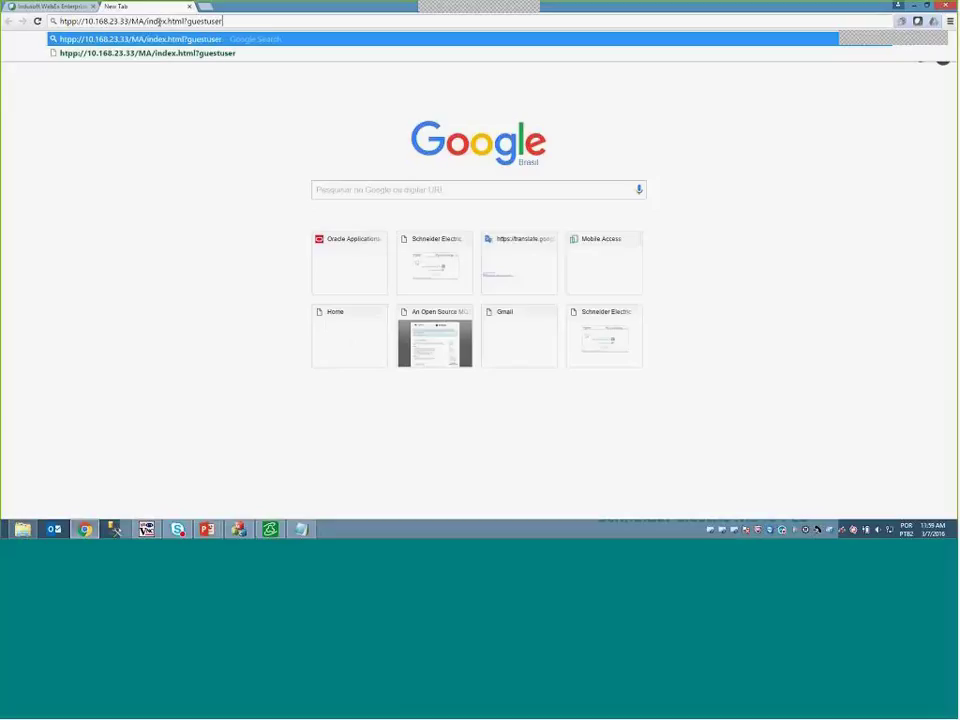
type("=1&screen")
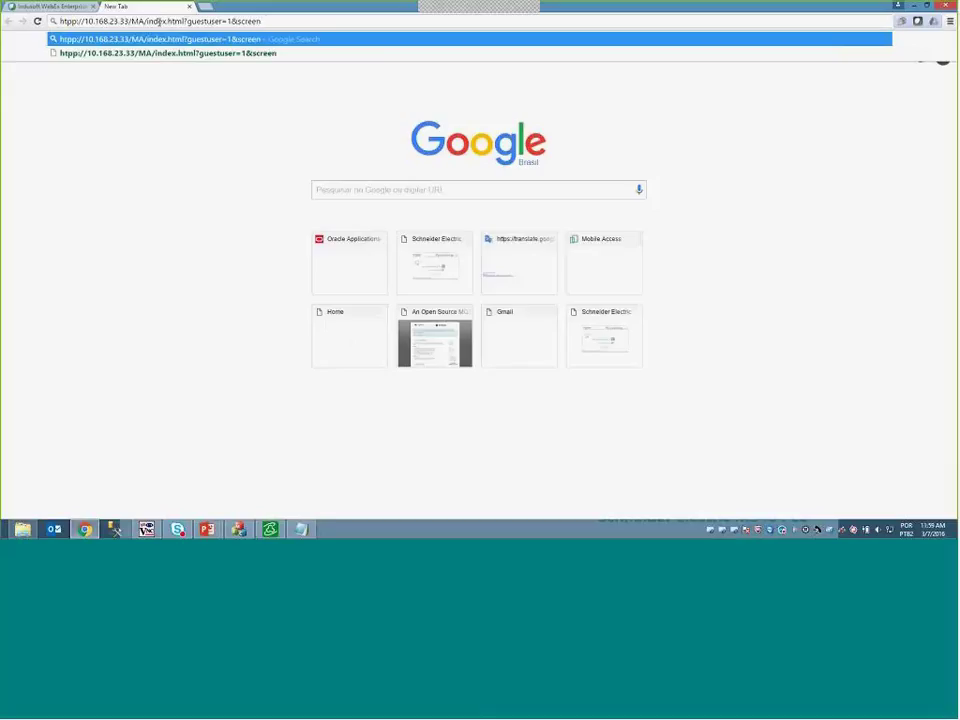
type("=main")
key("Return")
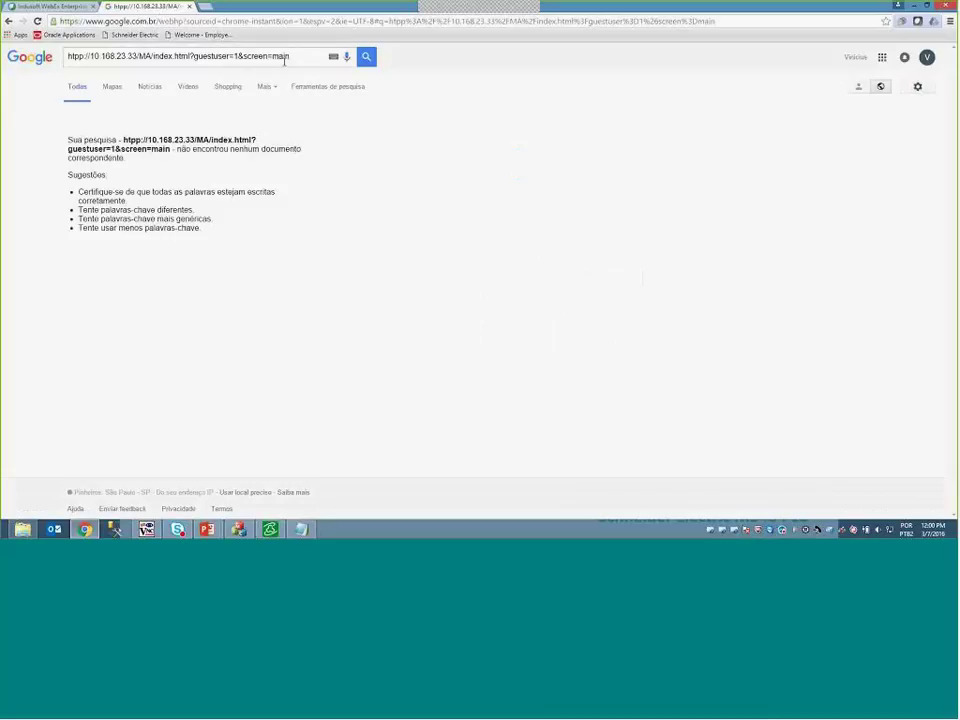
Copy the full Mobile Access address from the Google search box and try loading it again
left_click_drag(288, 58, 68, 59)
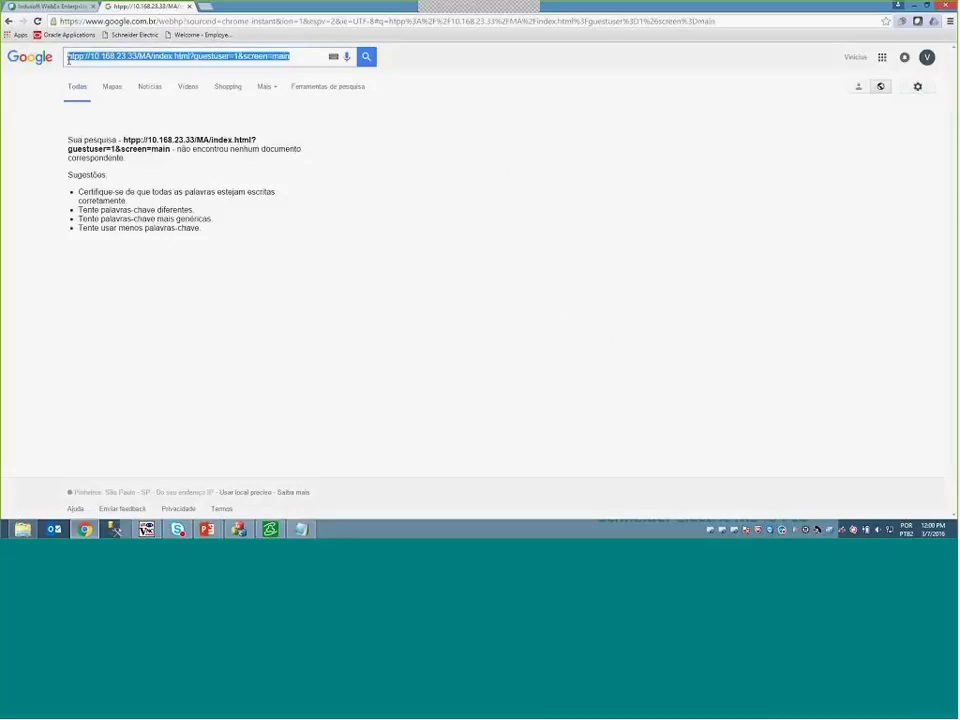
key("ctrl+c")
left_click(184, 21)
key("ctrl+v")
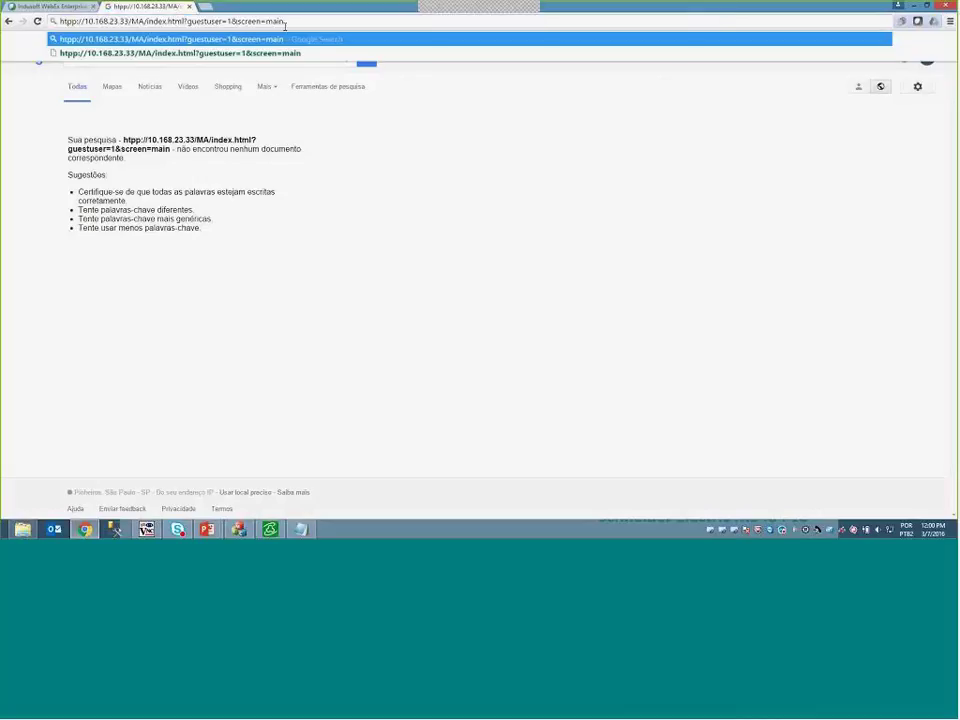
key("Return")
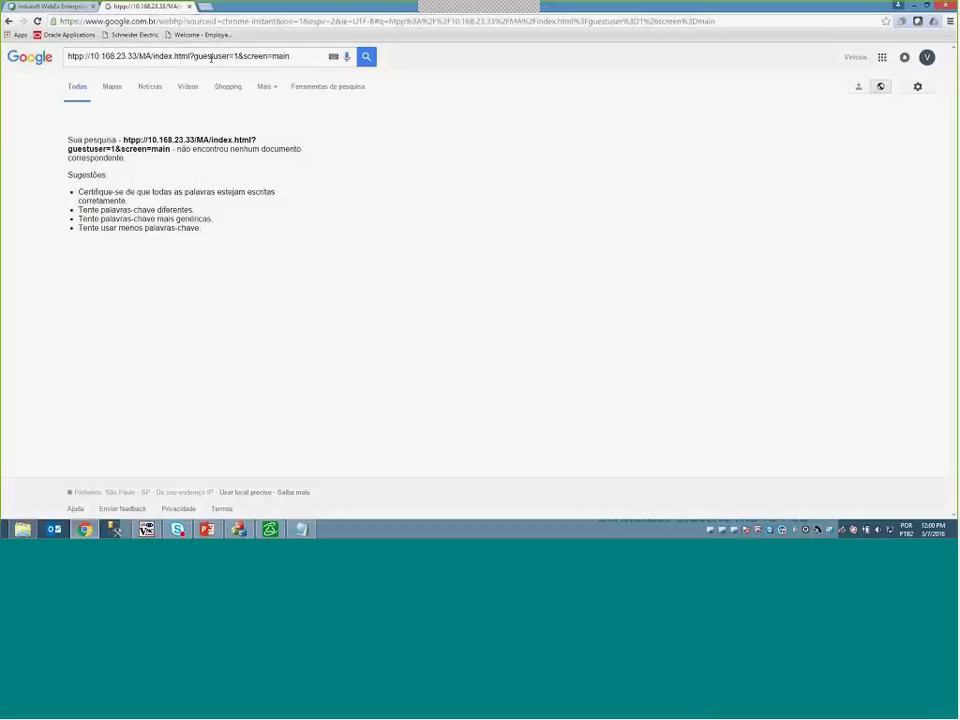
Correct the copied address's protocol to http and load the Mobile Access main screen from 10.168.23.33
left_click_drag(190, 56, 67, 57)
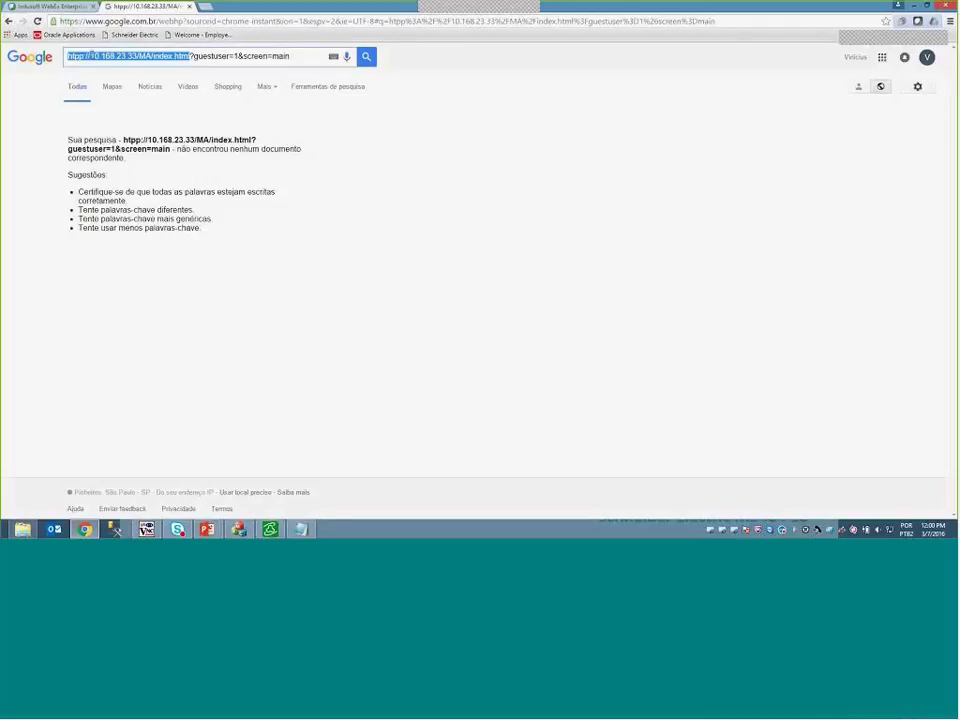
left_click_drag(291, 56, 258, 56)
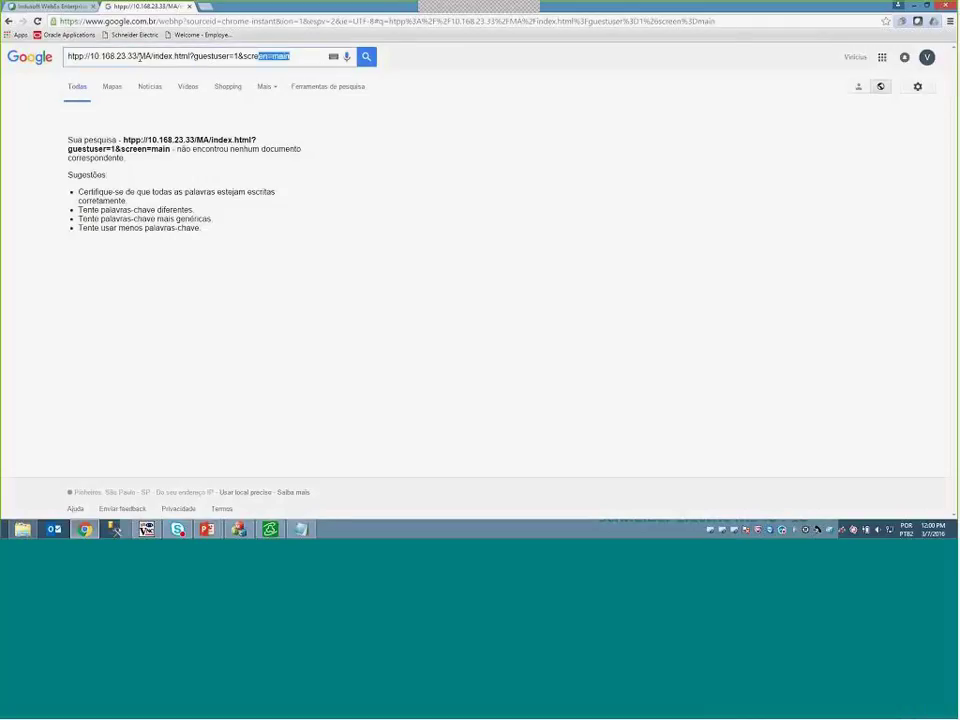
left_click(72, 20)
key("ctrl+v")
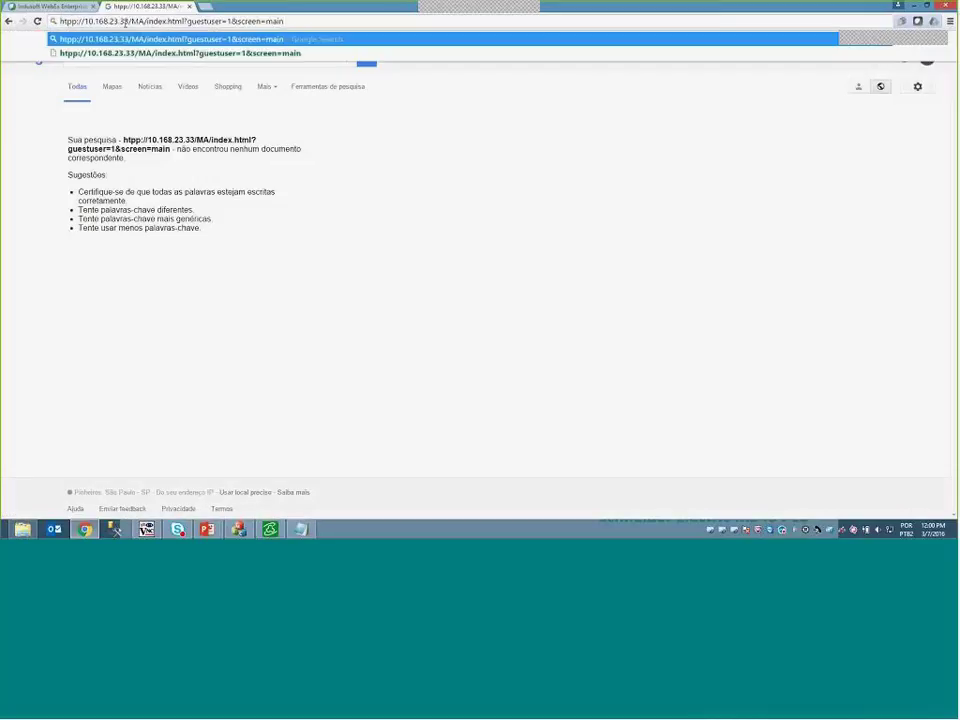
key("Home")
key("Right")
key("Right")
key("Right")
key("BackSpace")
type("t")
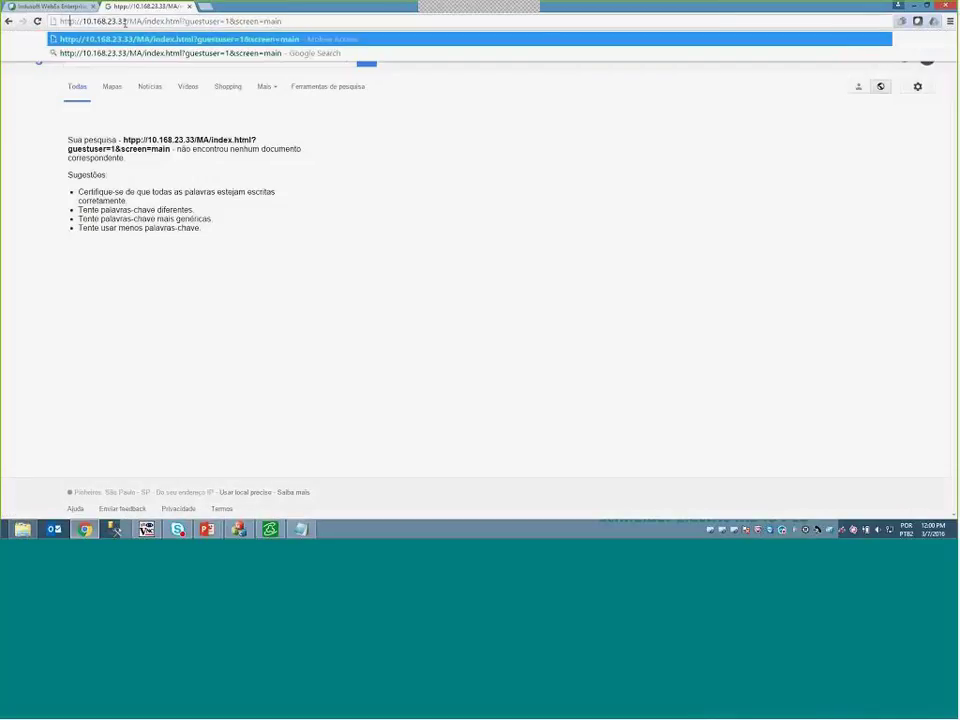
key("Return")
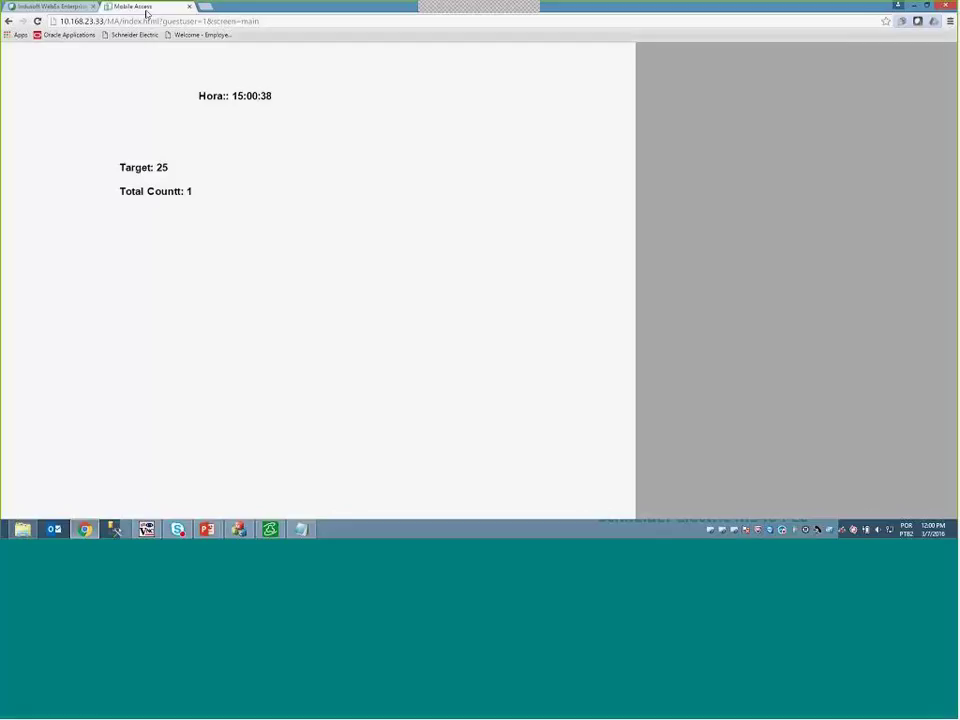
Detach the Mobile Access page into its own window and arrange it alongside the Raspberry Pi's TightVNC and TT3 windows
left_click_drag(146, 12, 268, 216)
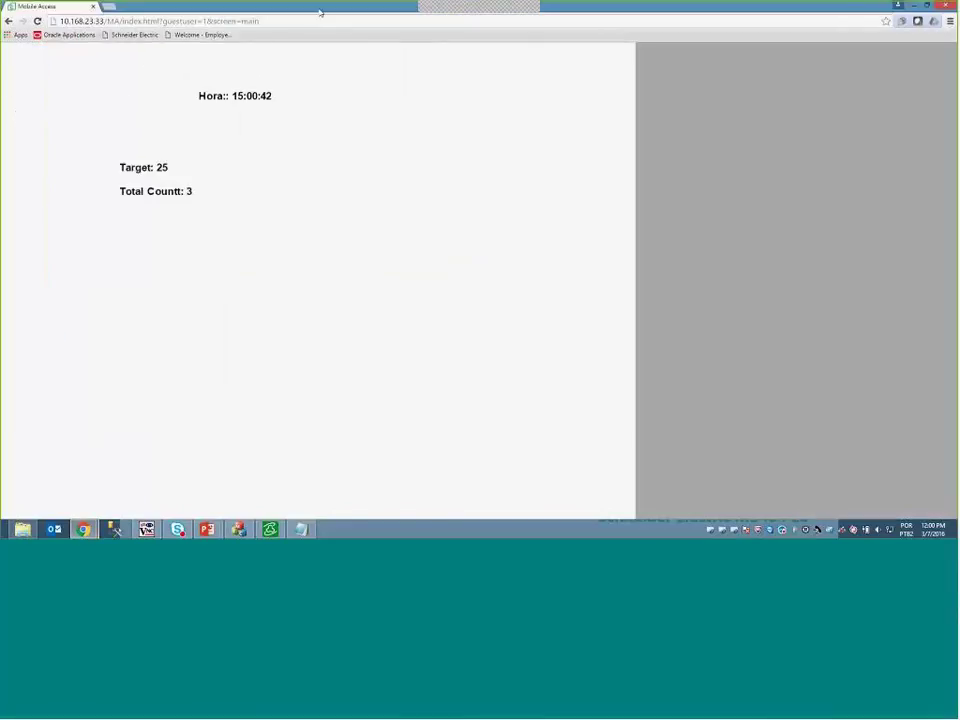
left_click_drag(320, 12, 446, 133)
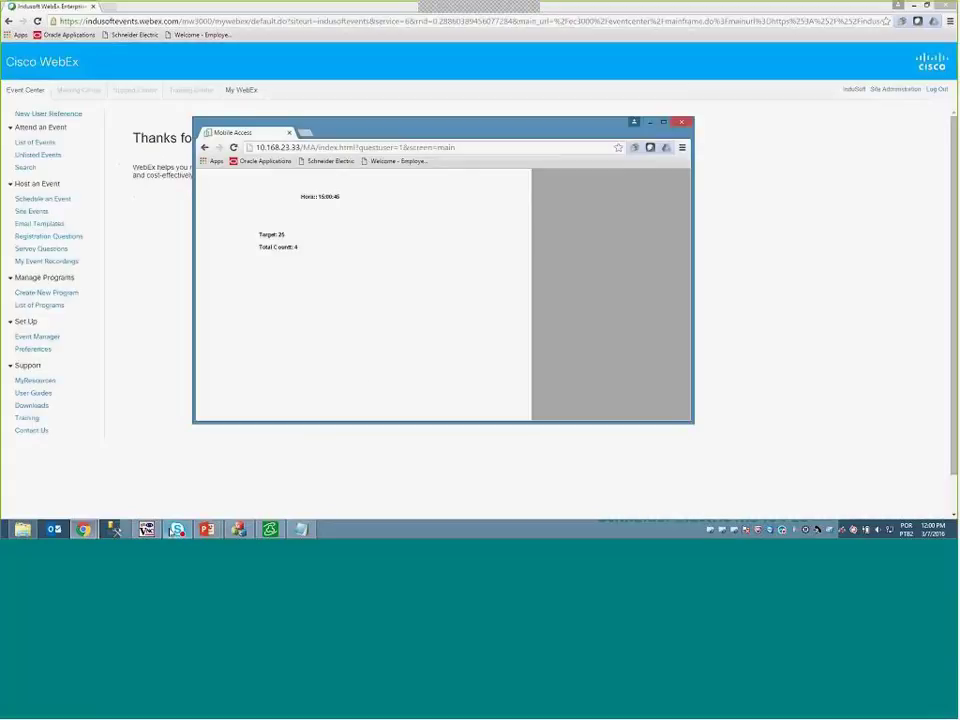
left_click(146, 529)
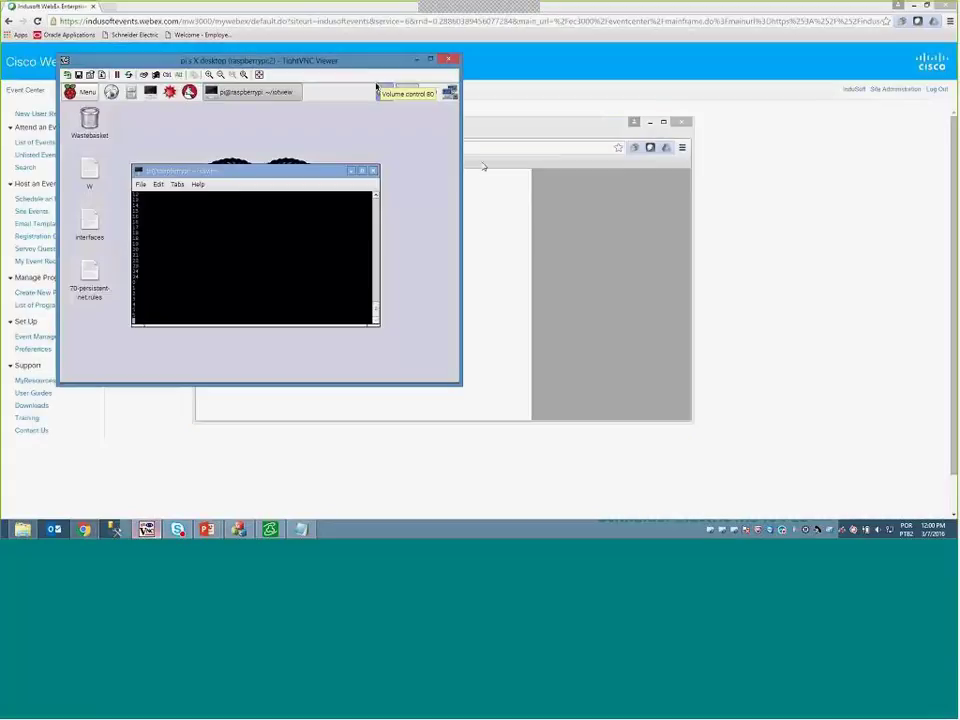
left_click(533, 130)
left_click_drag(244, 61, 206, 16)
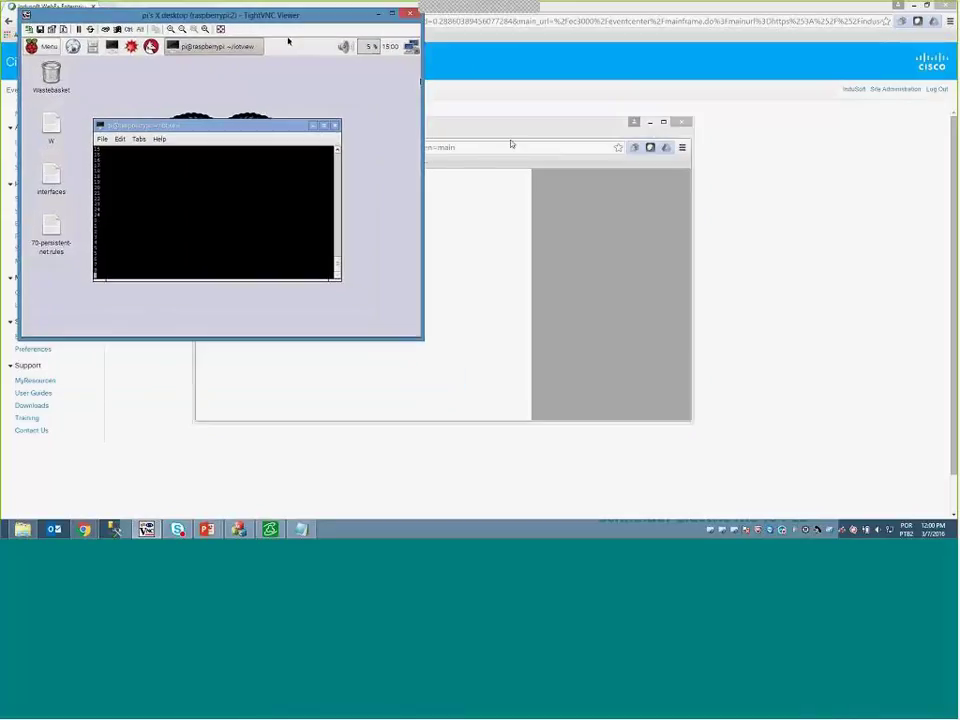
left_click_drag(511, 145, 459, 297)
left_click(238, 529)
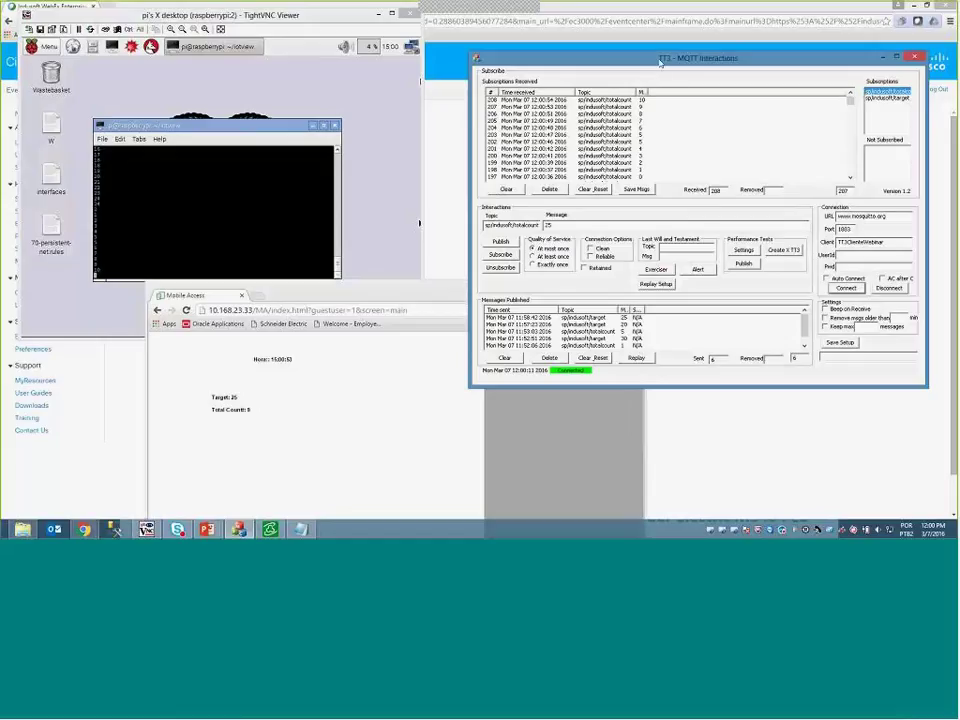
left_click_drag(660, 62, 664, 35)
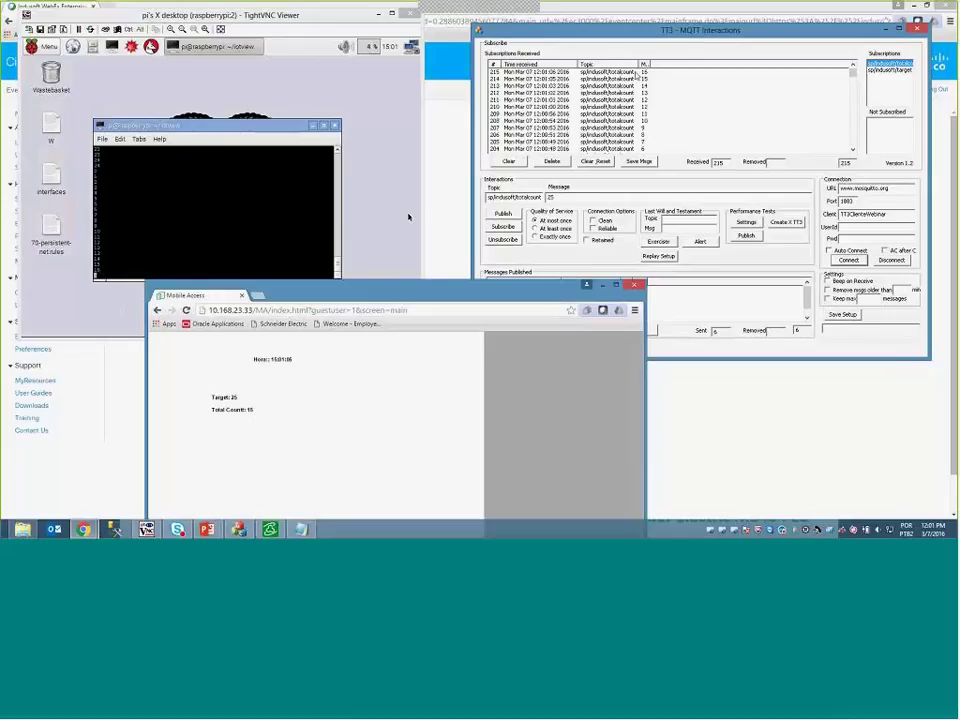
Write the value 30 to the Target tag on the Mobile Access page
left_click(236, 398)
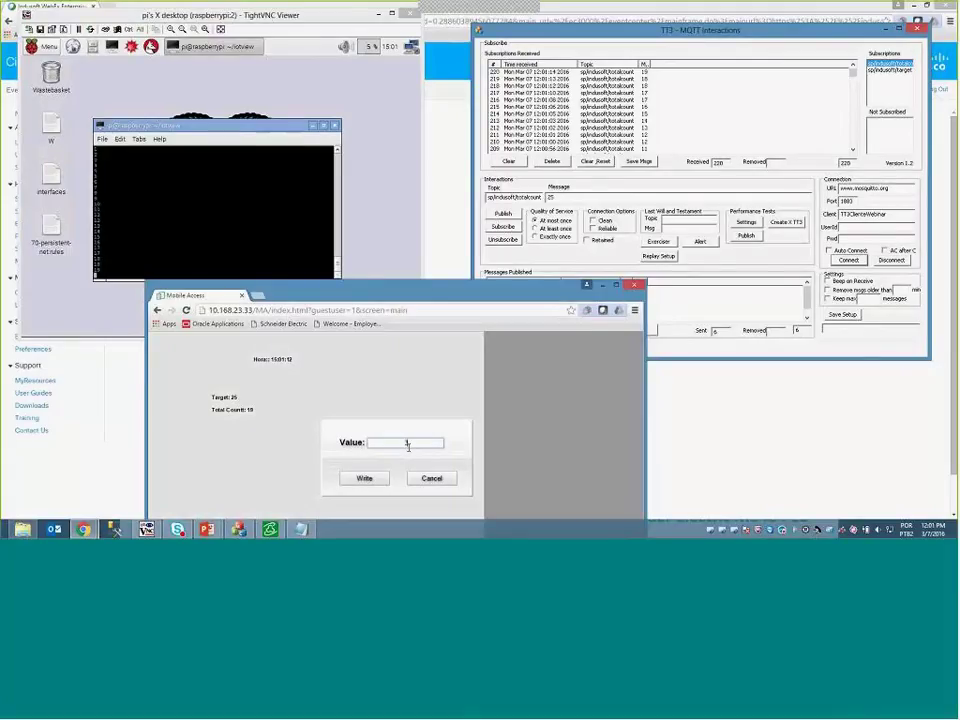
type("30")
left_click(364, 478)
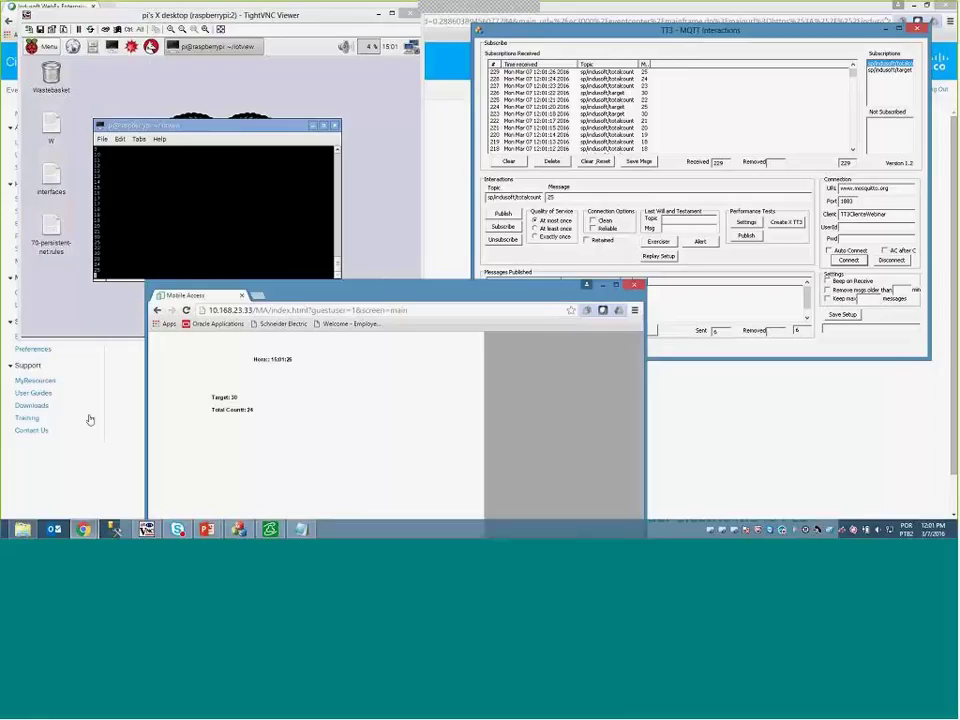
Reposition the Mobile Access window to compare its total count with the Raspberry Pi terminal and the messages received in TT3
left_click_drag(363, 299, 458, 151)
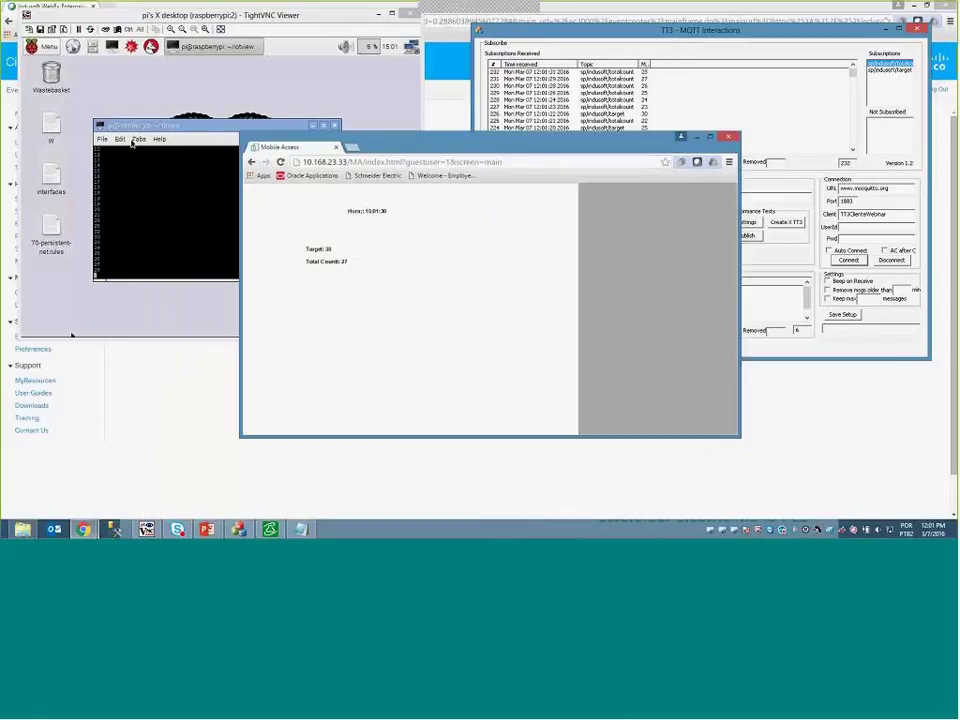
left_click_drag(390, 155, 267, 307)
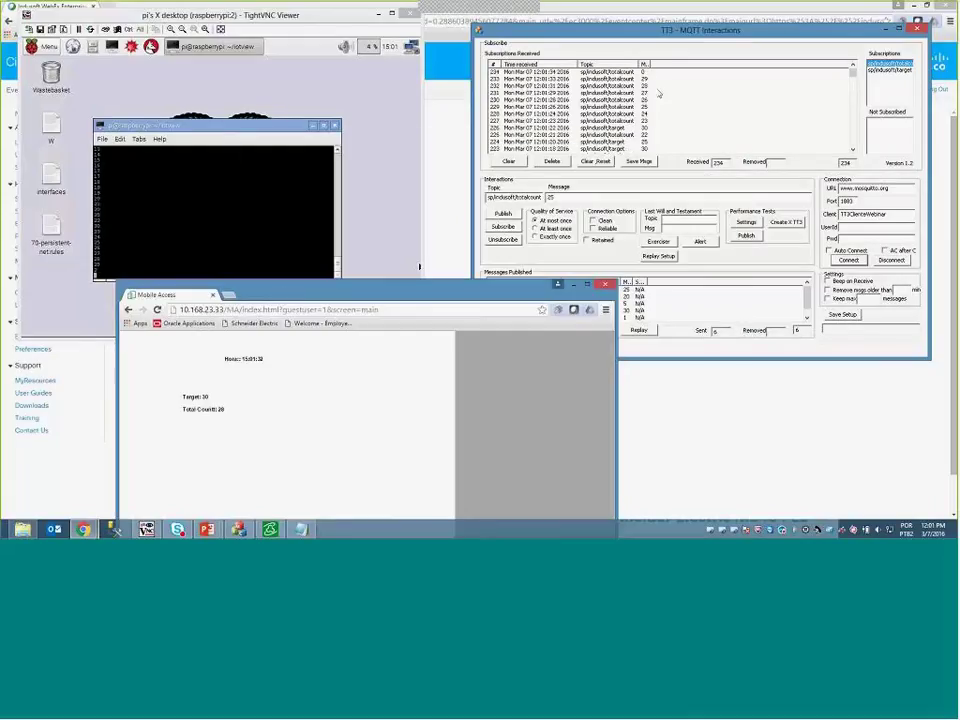
left_click(714, 38)
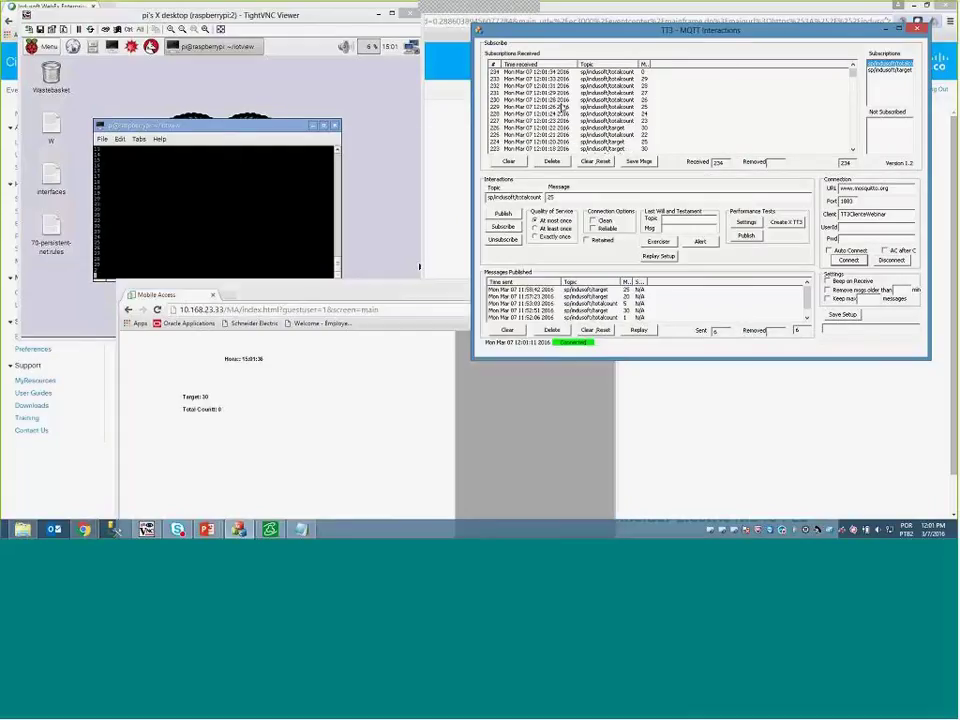
Move the Mobile Access window over the TT3 window and switch to the Demo Architecture slide in the PowerPoint slide show
left_click_drag(416, 293, 579, 88)
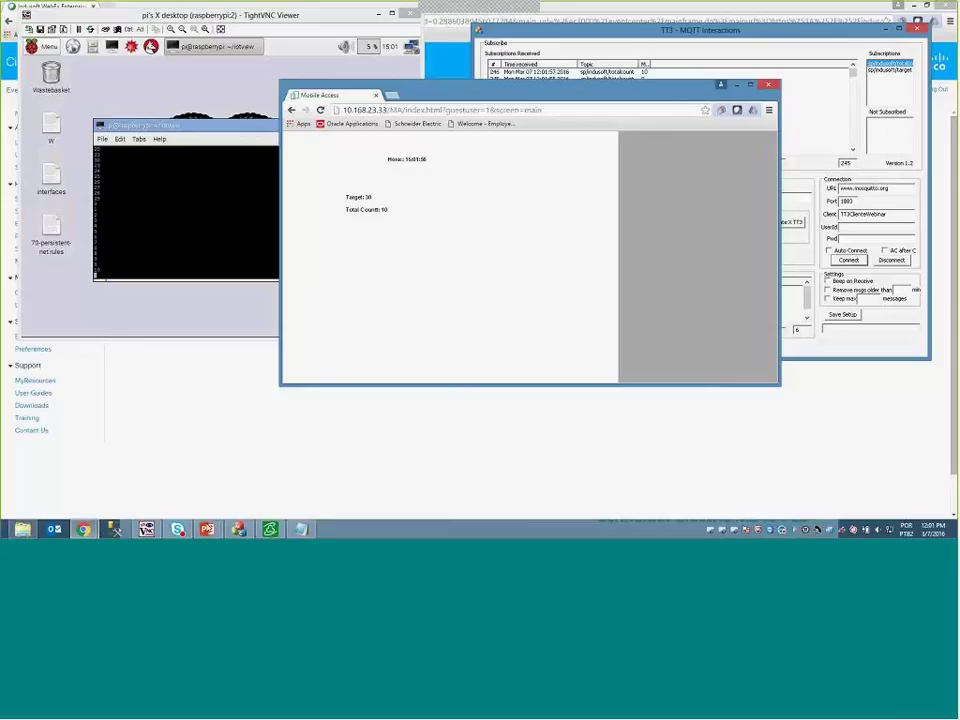
mouse_move(206, 529)
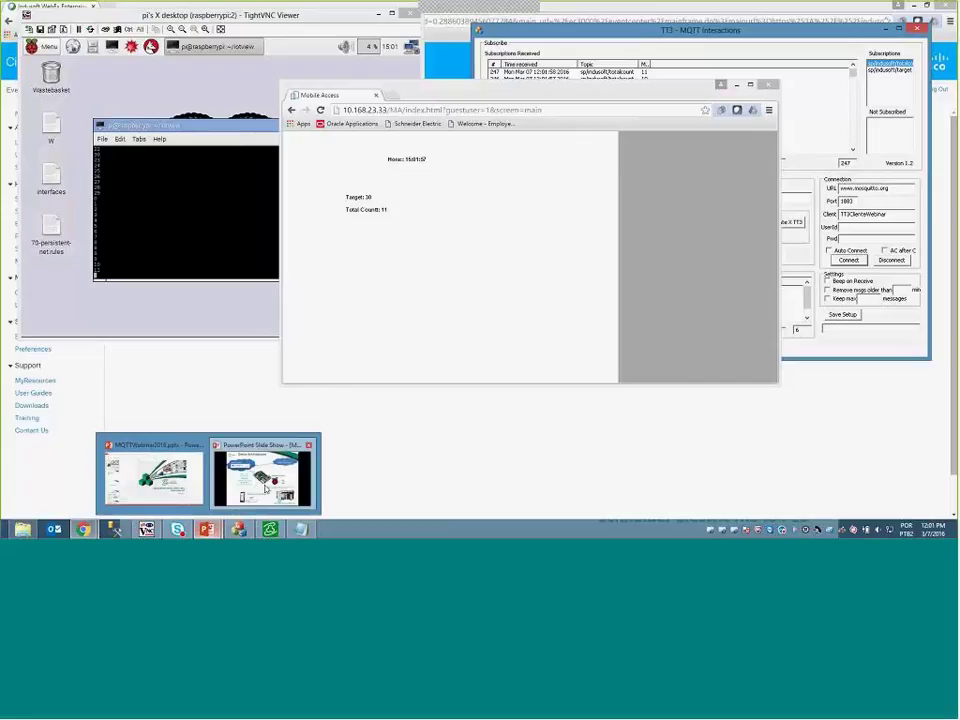
left_click(265, 488)
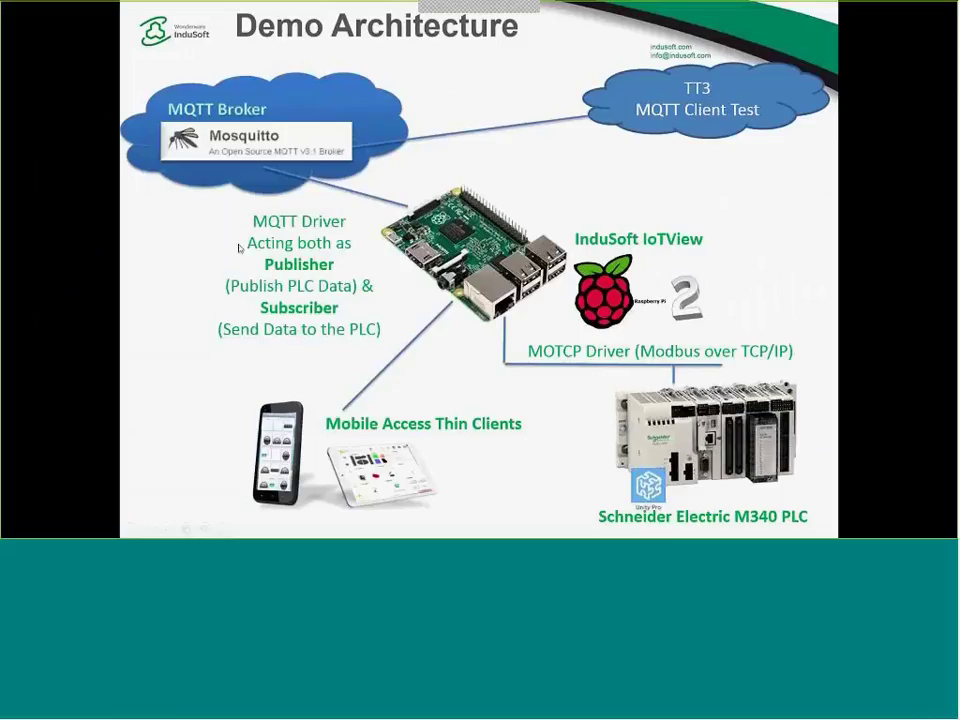